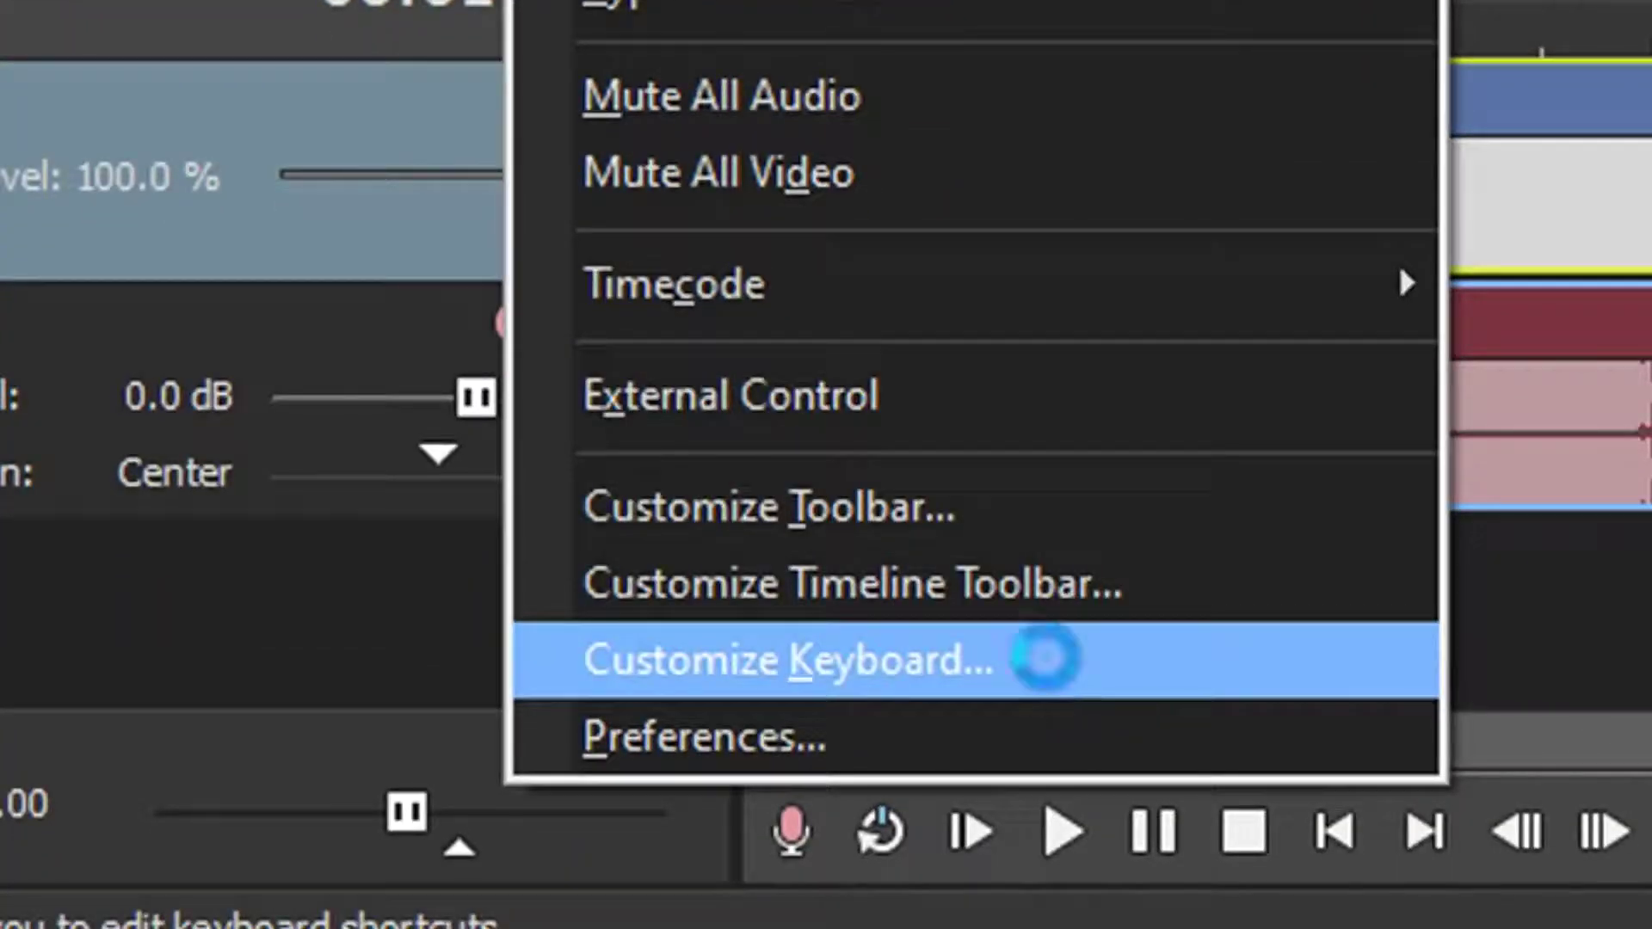
# Step: Save a copy of the keyboard map under the name KO7
pyautogui.click(1044, 658)
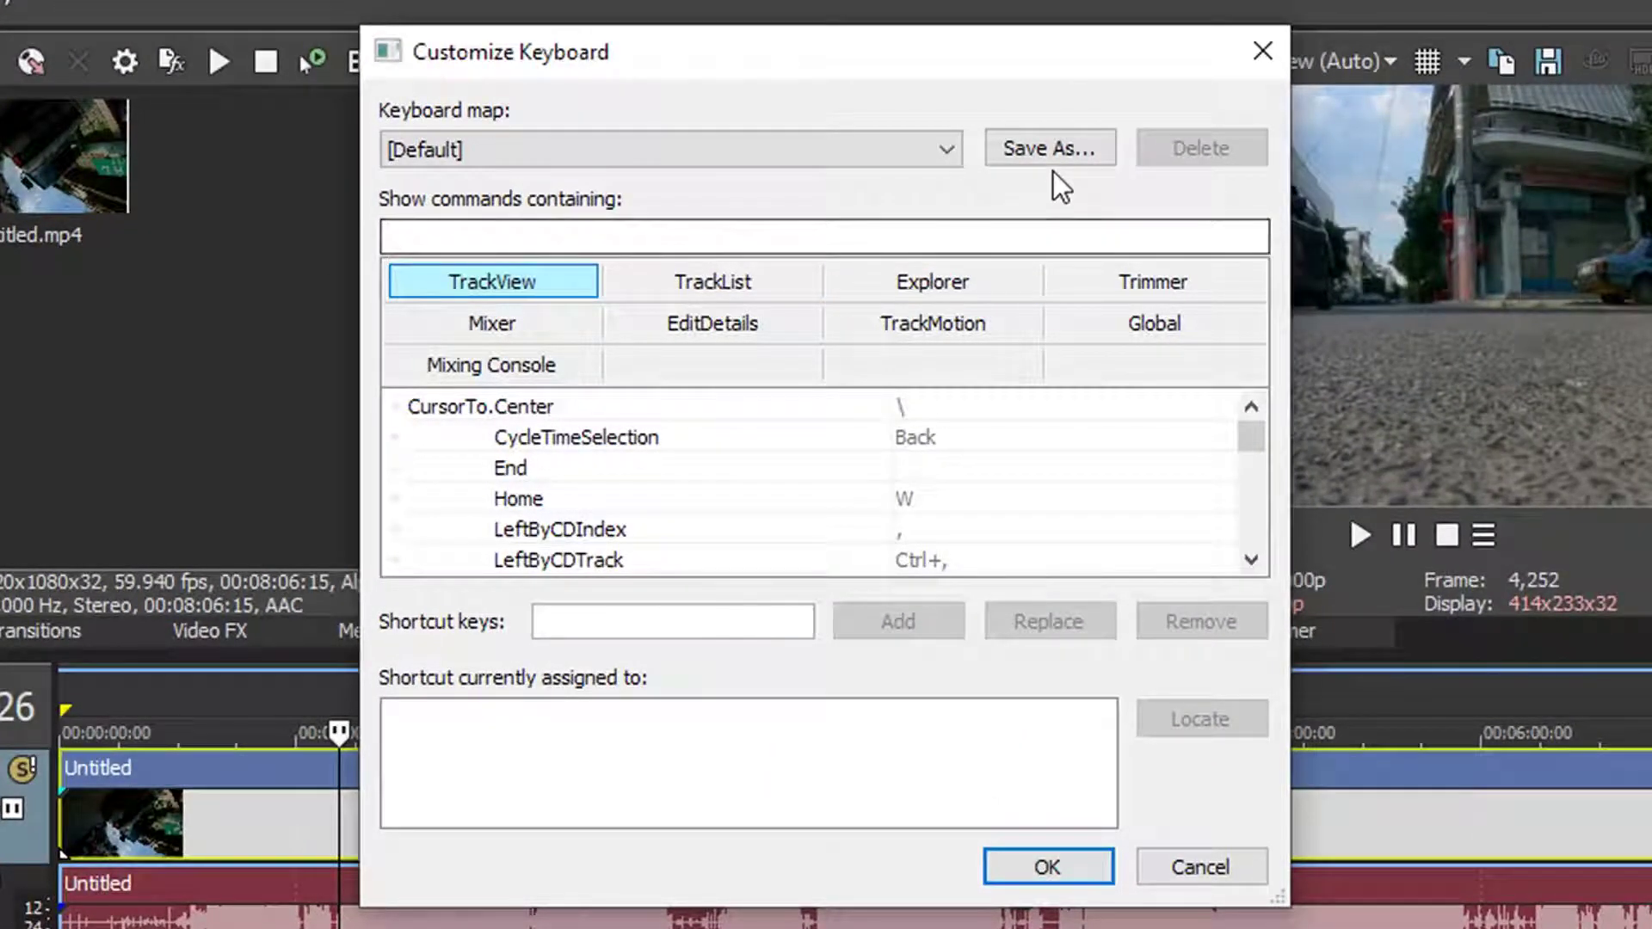
pyautogui.click(1057, 160)
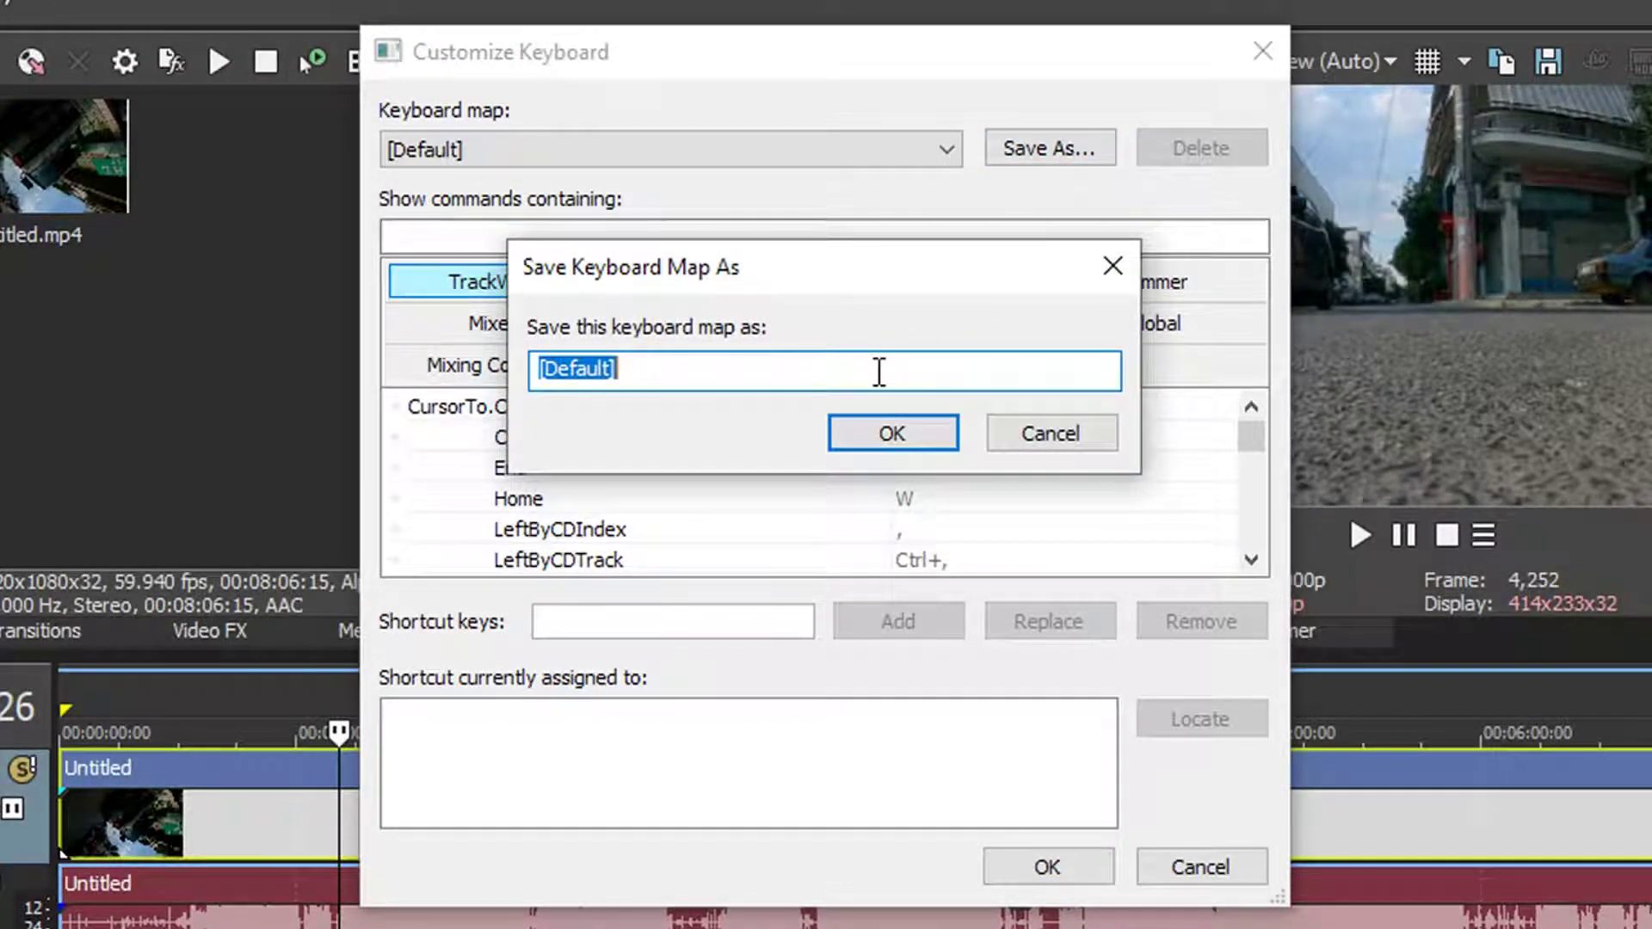
pyautogui.write('K')
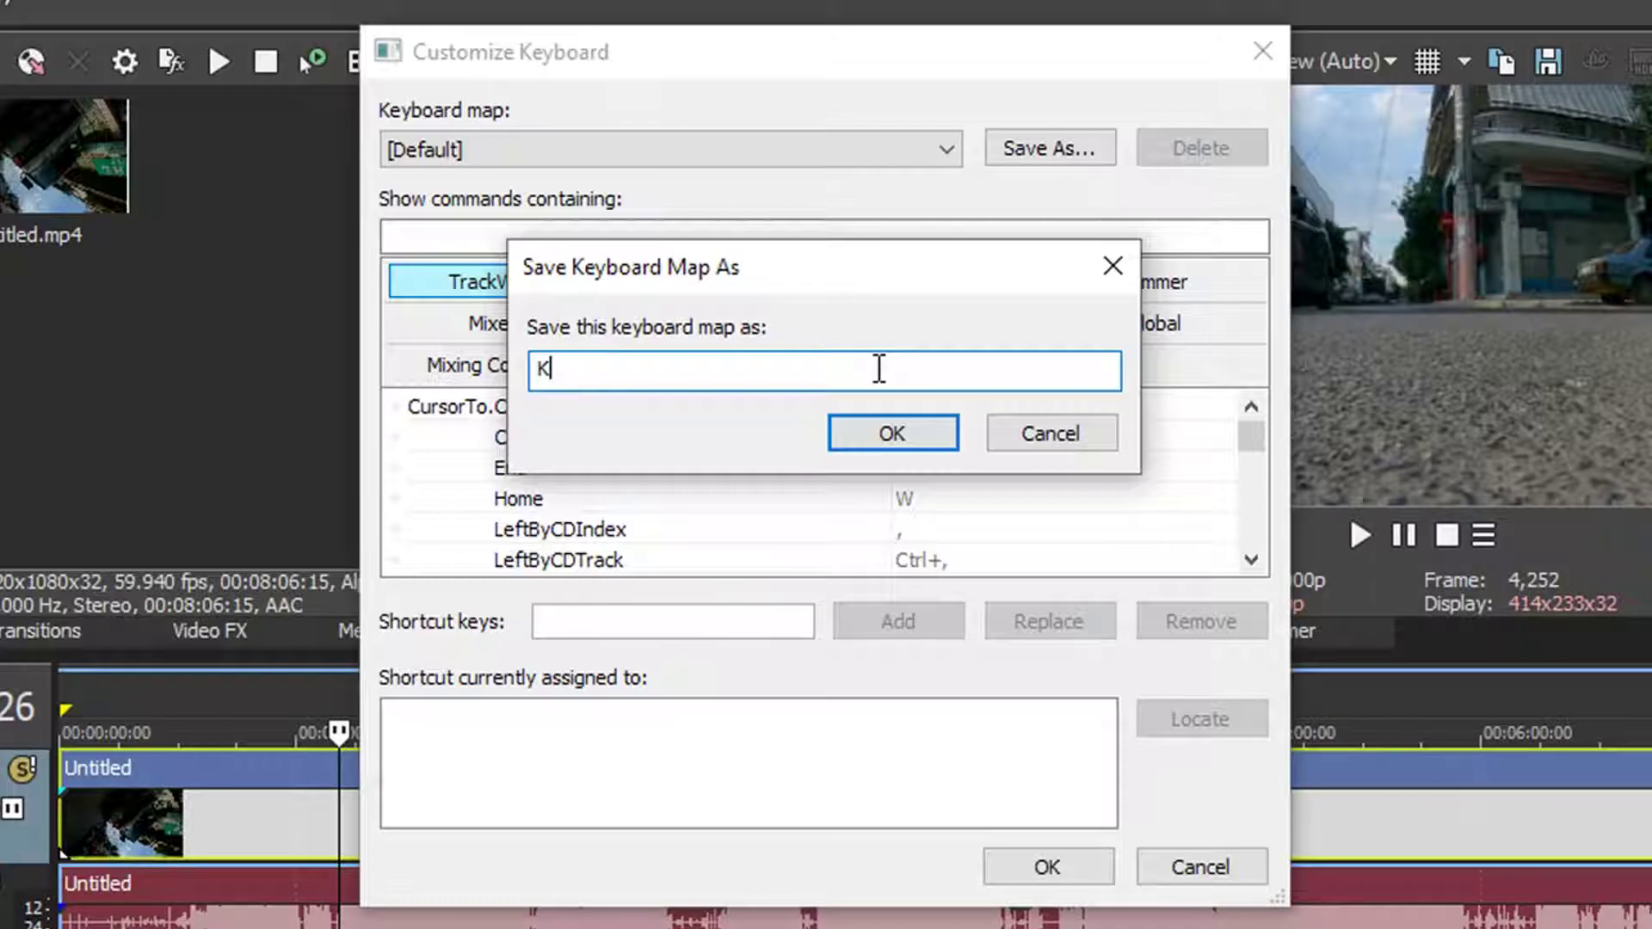
pyautogui.write('O&')
pyautogui.press('BackSpace')
pyautogui.write('7')
pyautogui.click(931, 433)
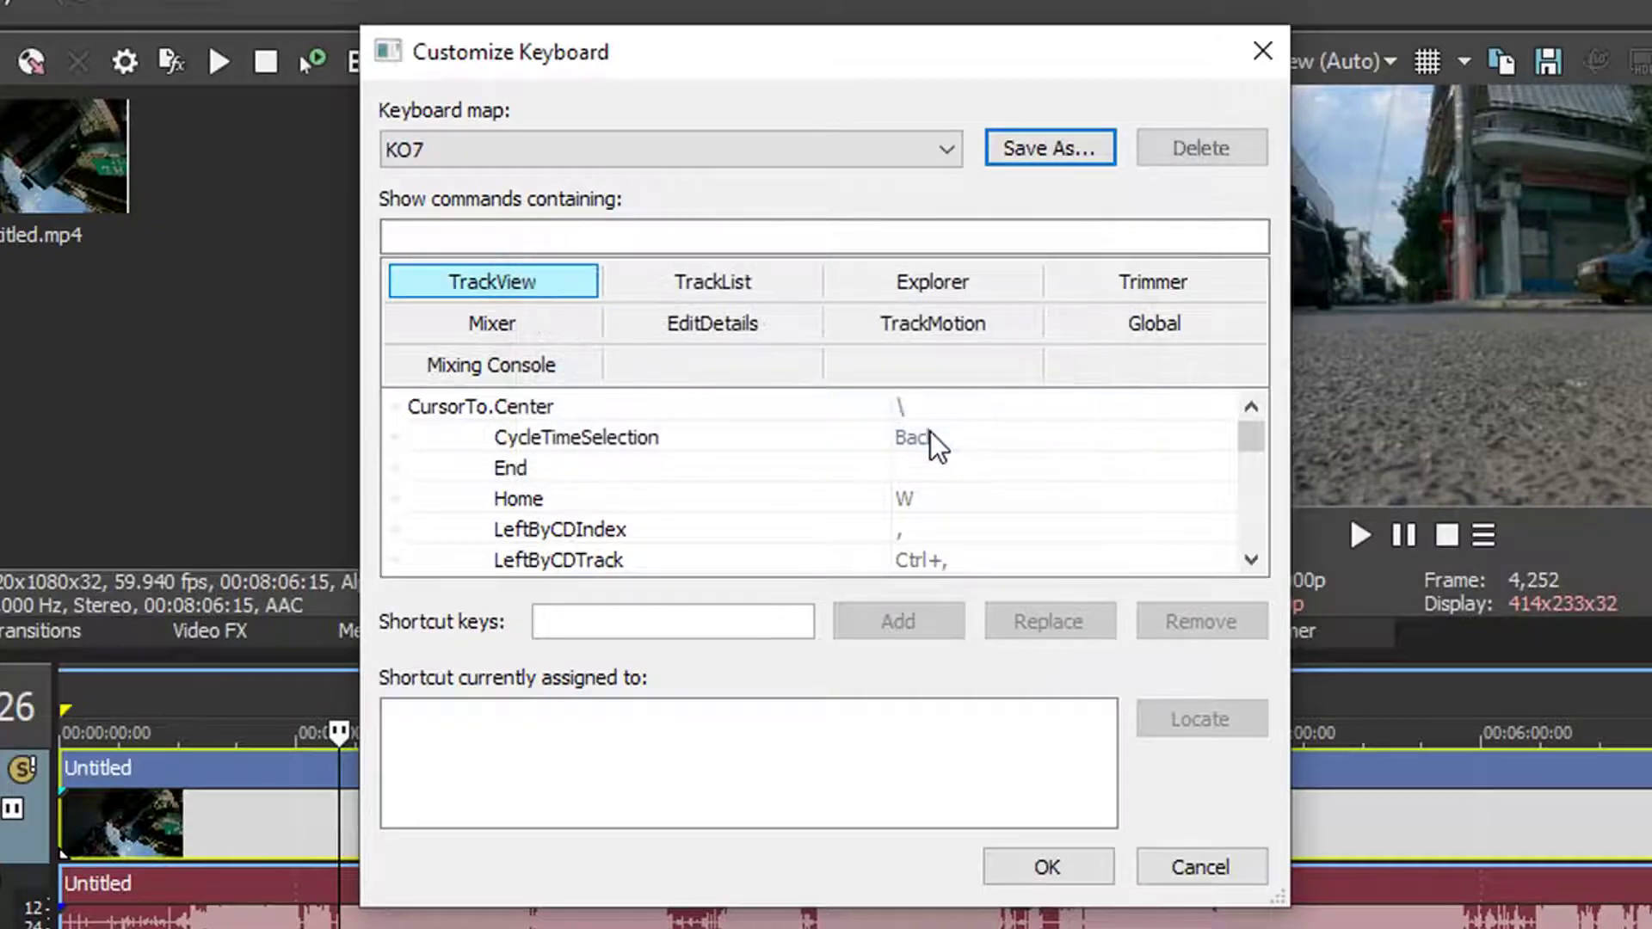
# Step: Switch the keyboard map to [Default] and back, leaving KO7 selected as the active map
pyautogui.click(606, 150)
pyautogui.click(597, 203)
pyautogui.click(604, 163)
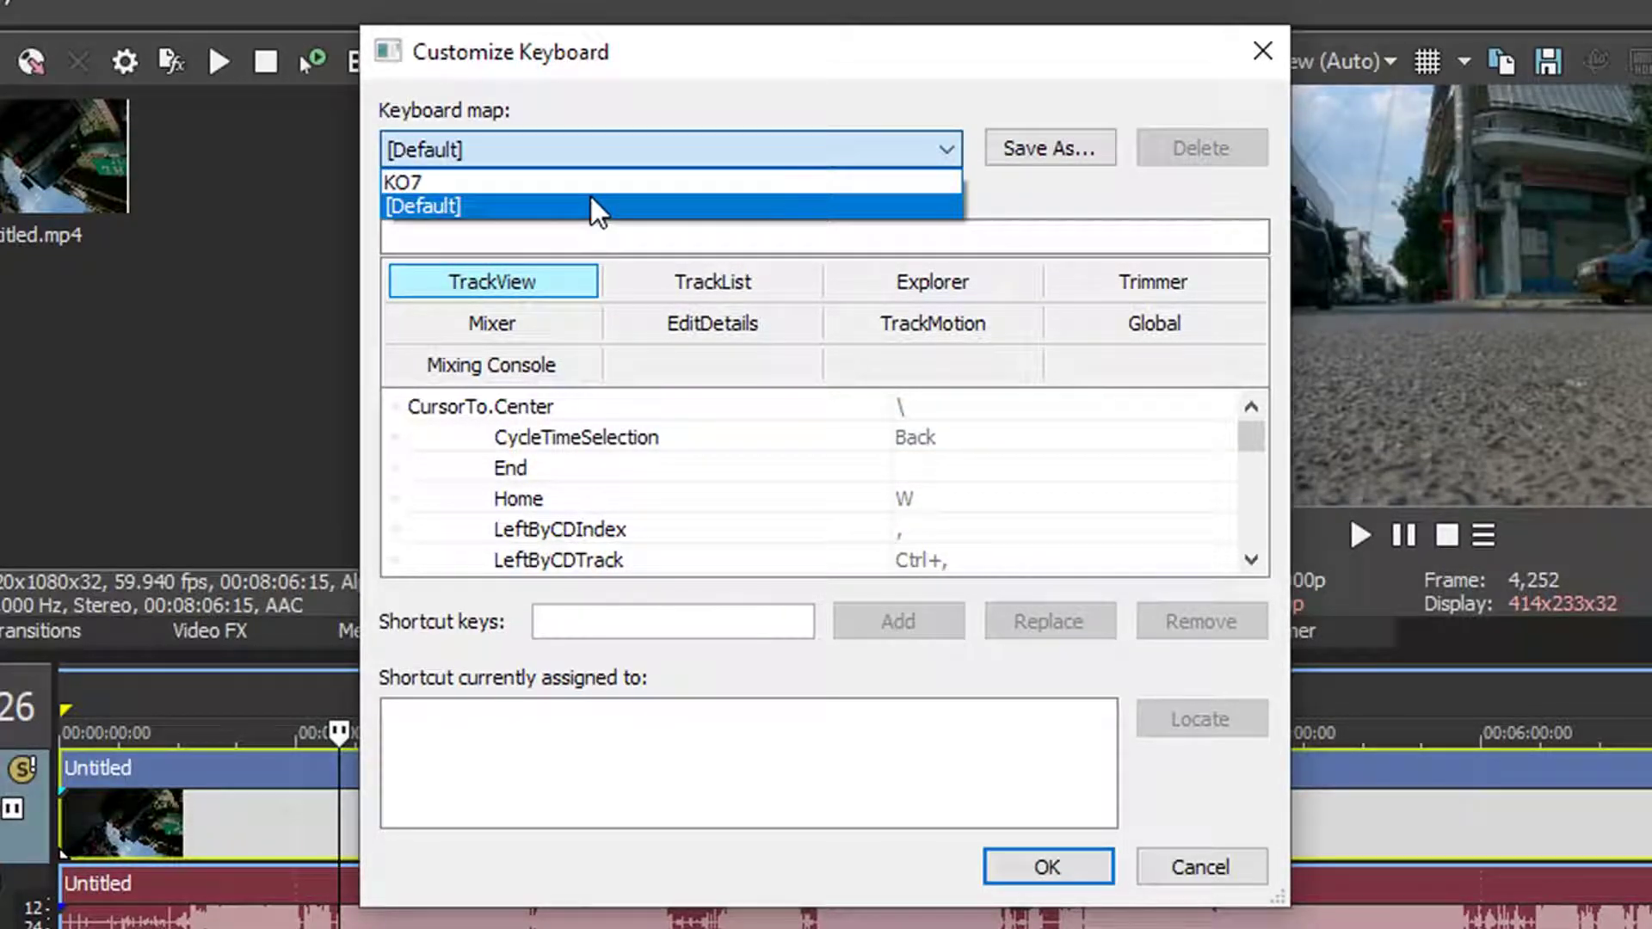
pyautogui.click(595, 183)
pyautogui.click(663, 619)
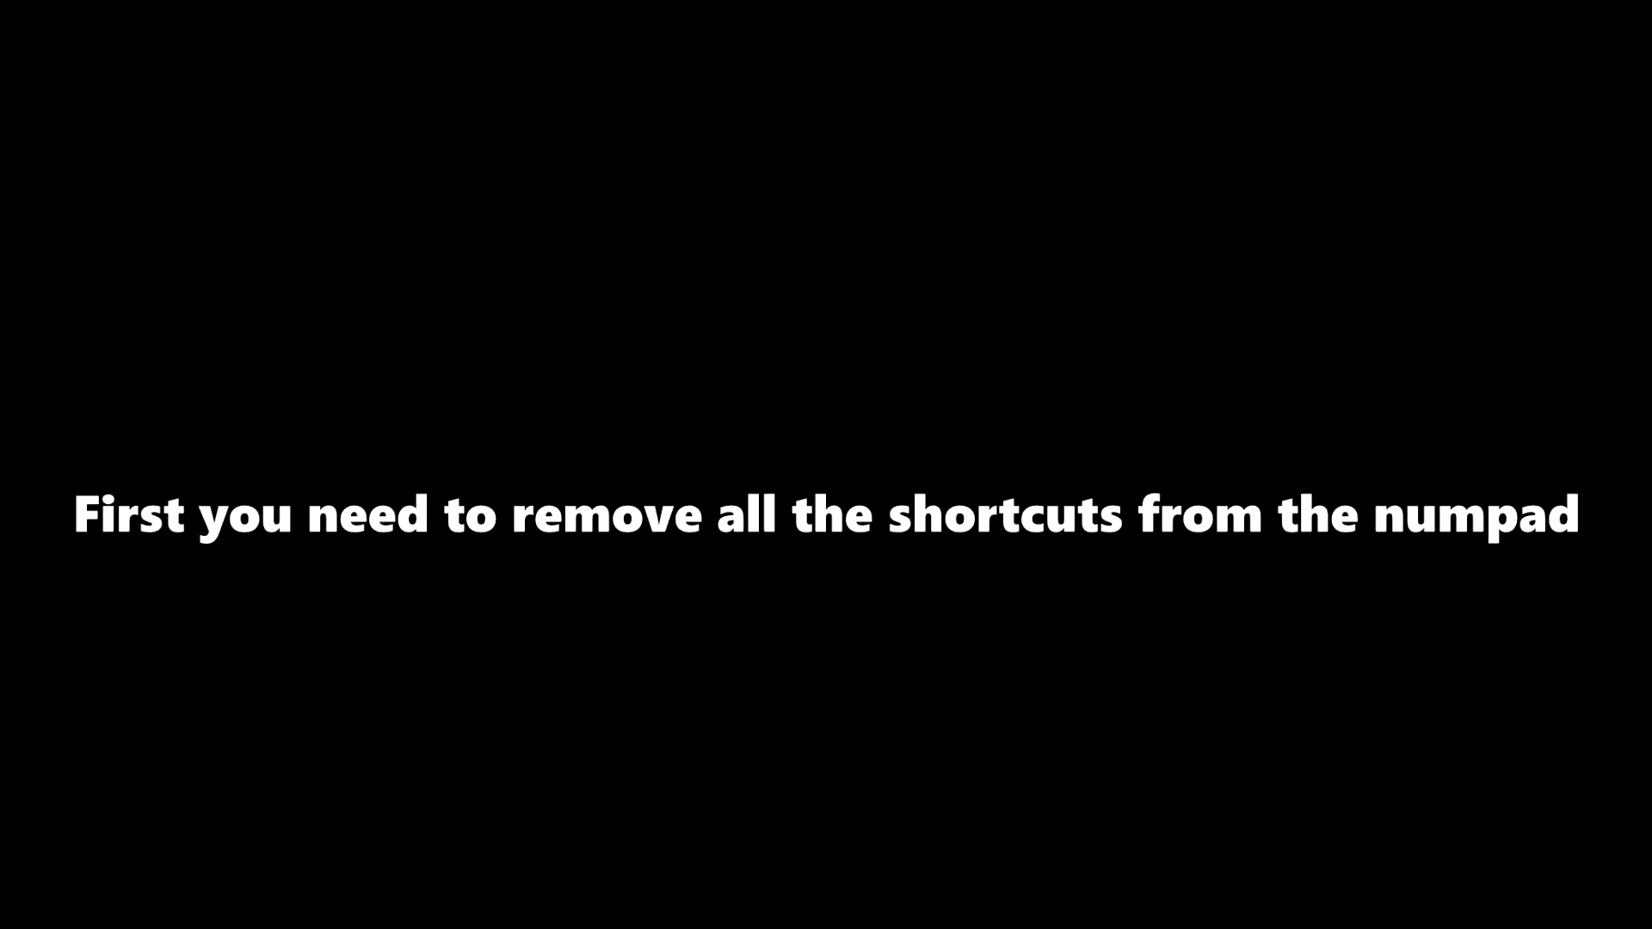
# Step: Look up Num 1 to see its Nudge.LeftByFrames and Track.PanNum1 assignments
pyautogui.press('KP_1')
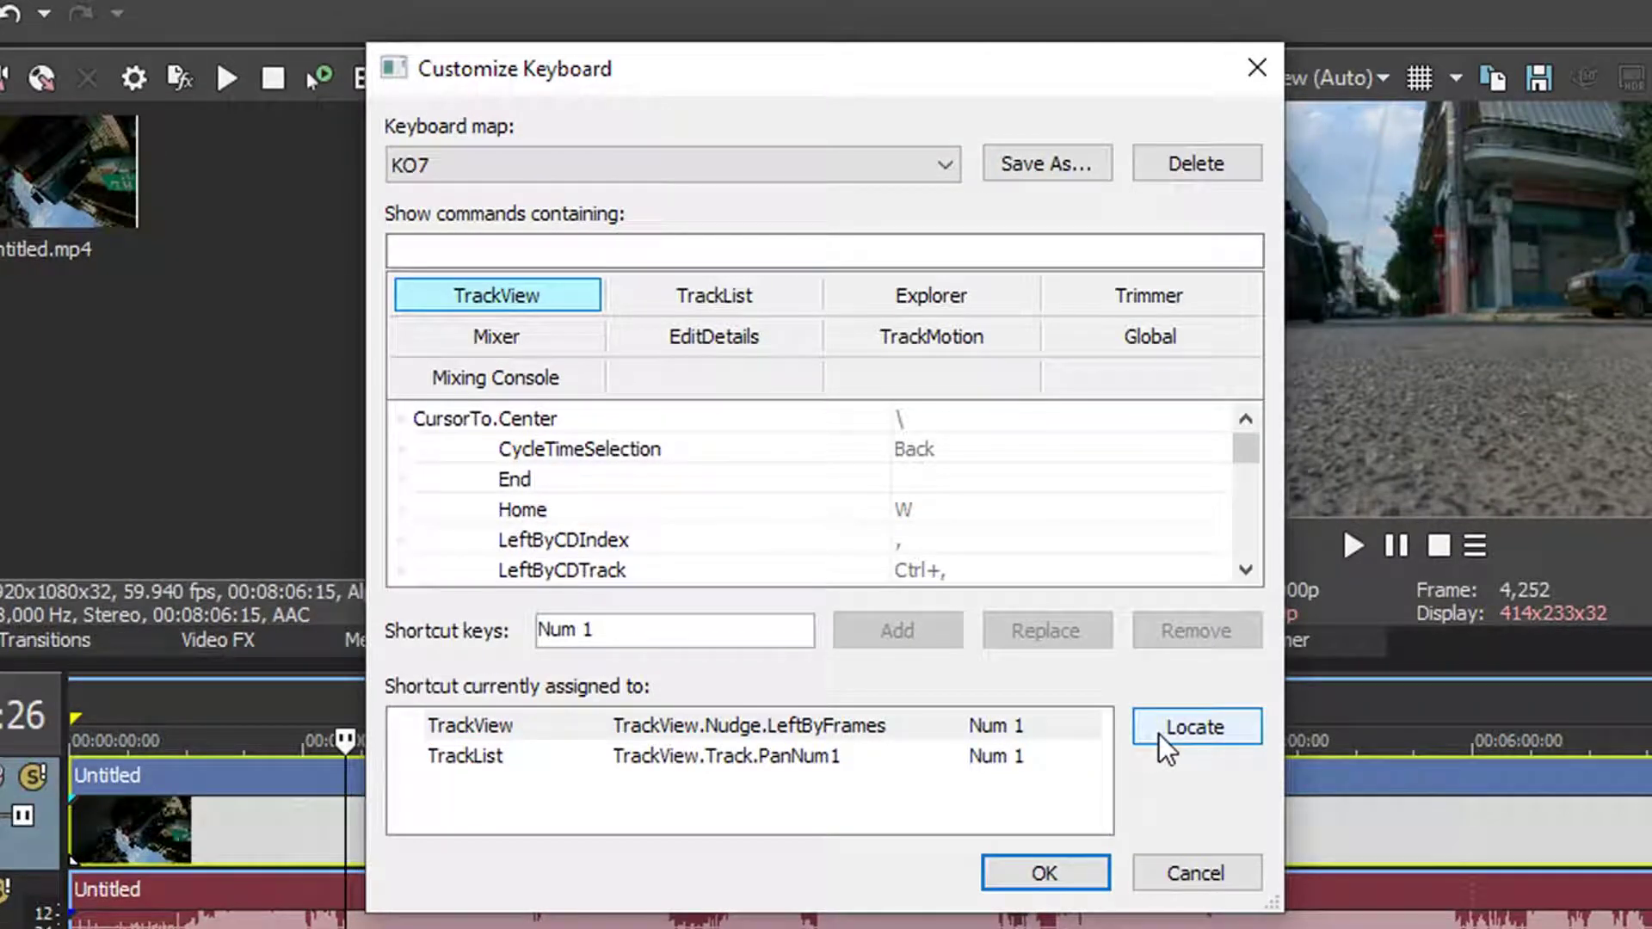
# Step: Remove Num 1–4 from LeftByFrames, Nudge.Down, RightByFrames and LeftByPixels
pyautogui.click(1148, 732)
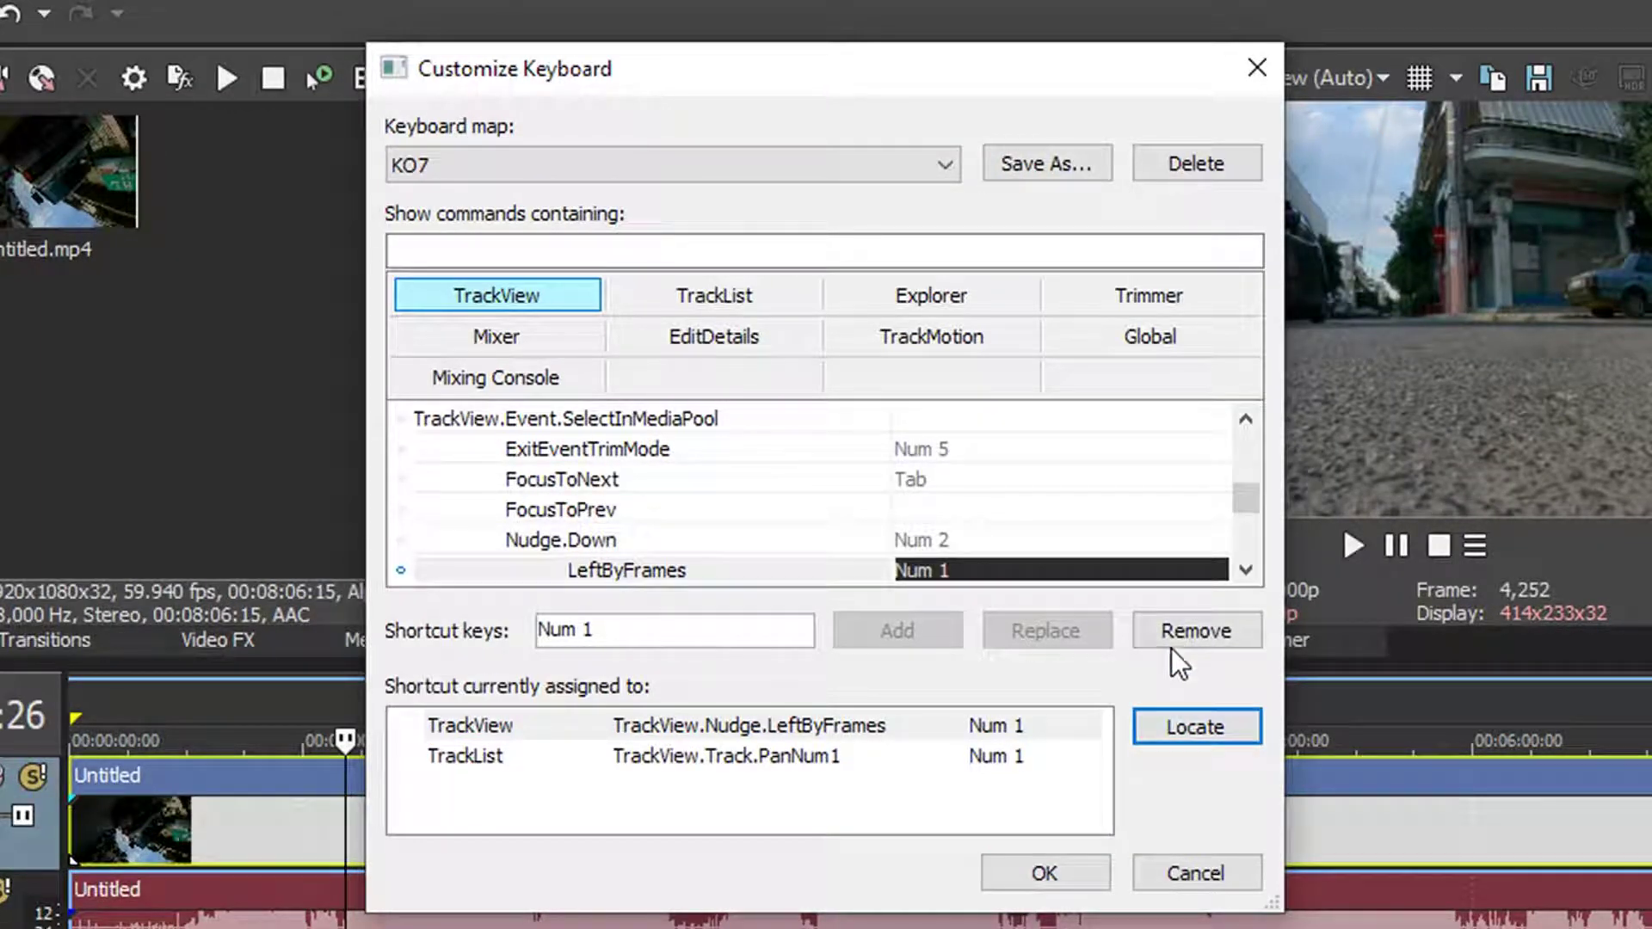
pyautogui.click(1169, 629)
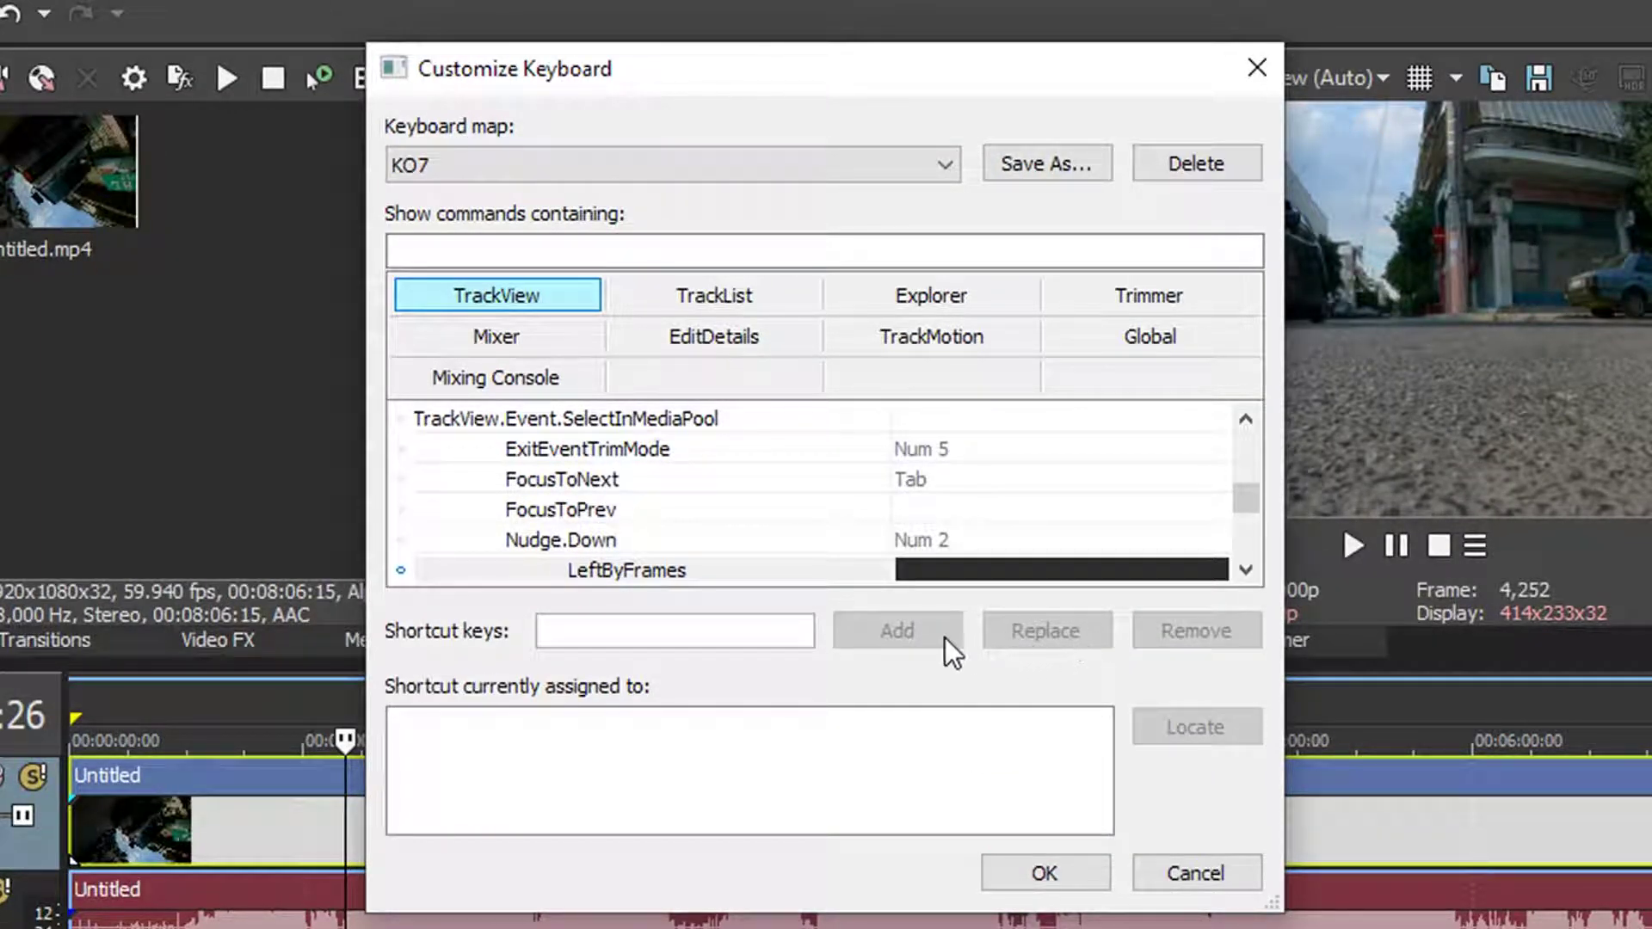
pyautogui.click(764, 637)
pyautogui.press('KP_2')
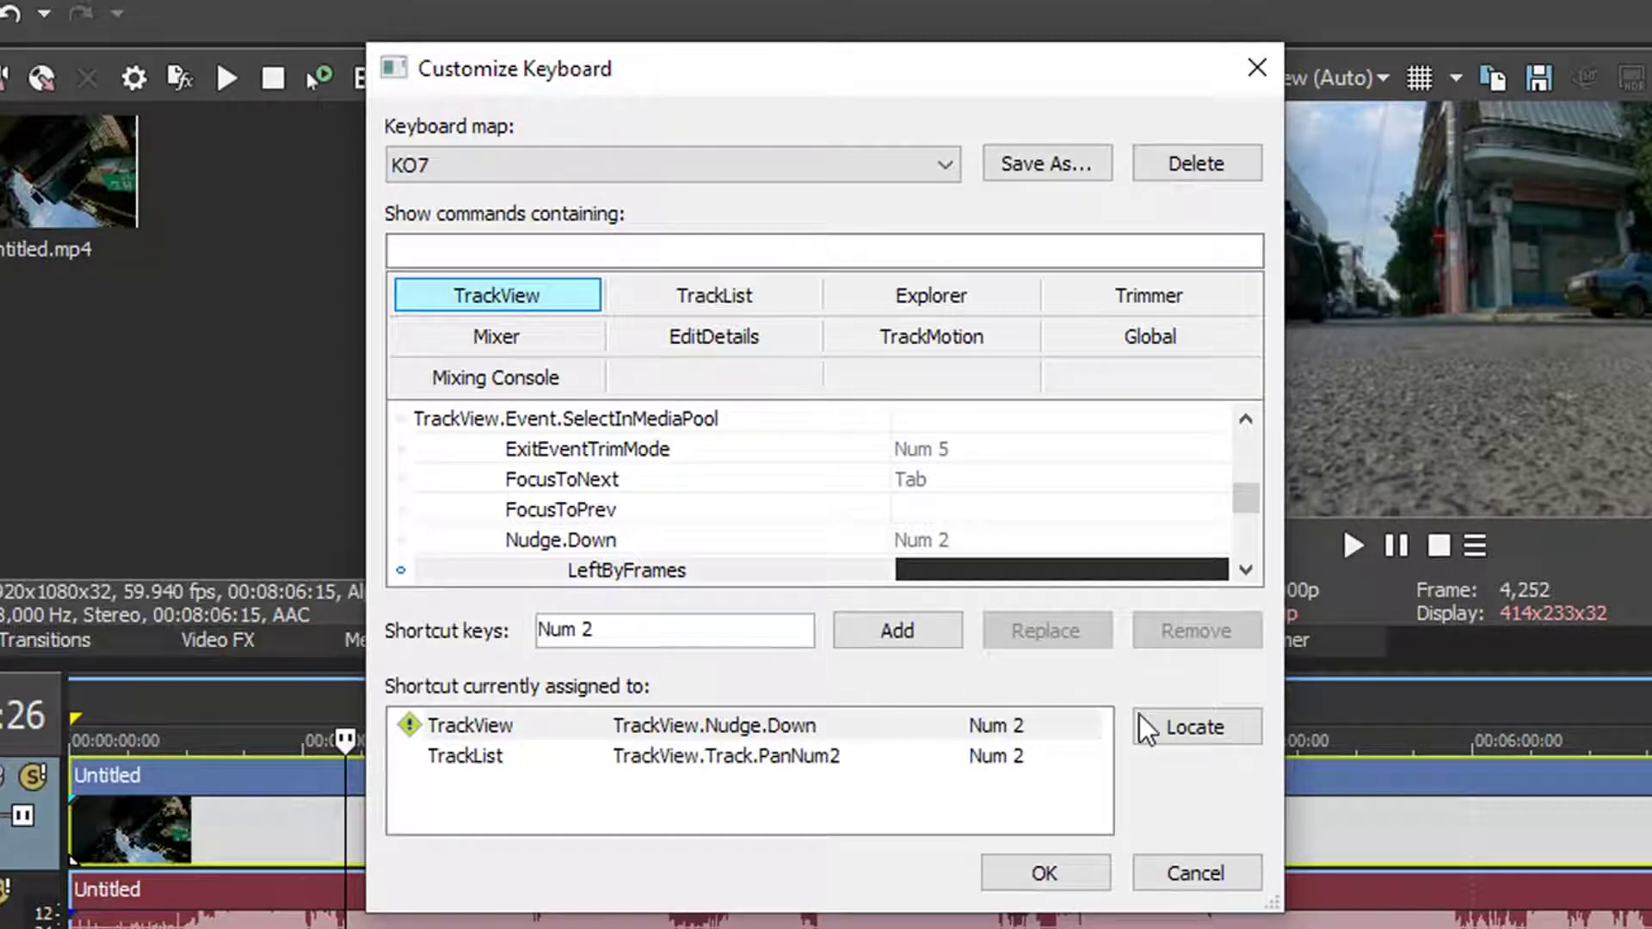
pyautogui.click(1172, 724)
pyautogui.click(1171, 637)
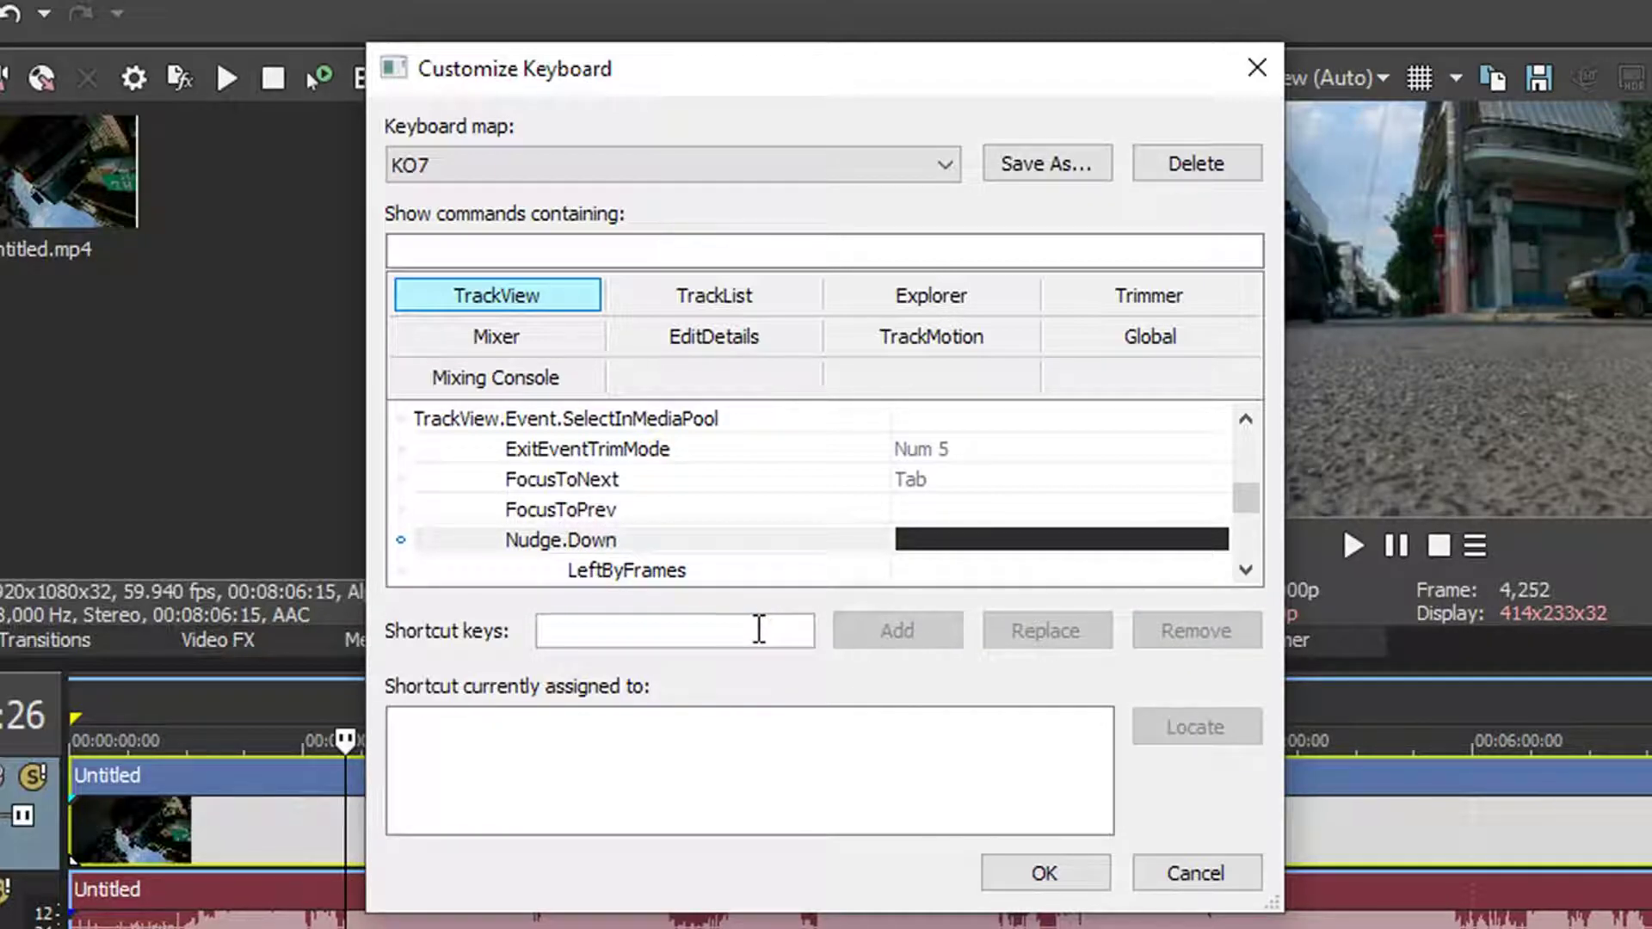
pyautogui.press('KP_3')
pyautogui.click(1167, 723)
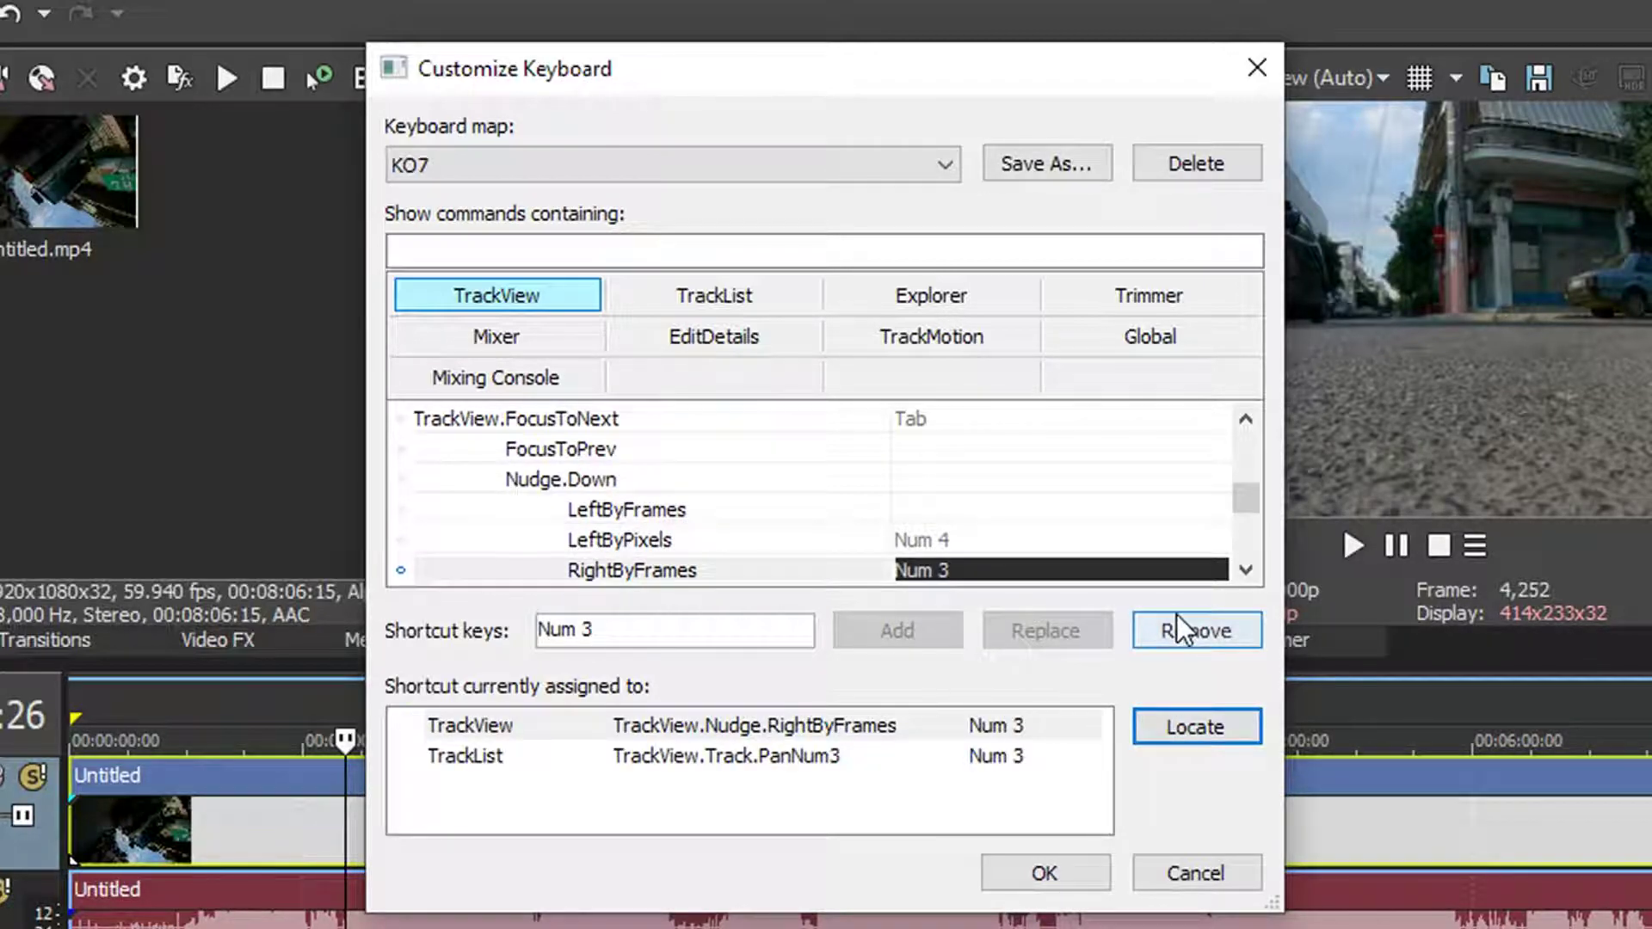
pyautogui.click(1168, 624)
pyautogui.click(781, 637)
pyautogui.press('KP_4')
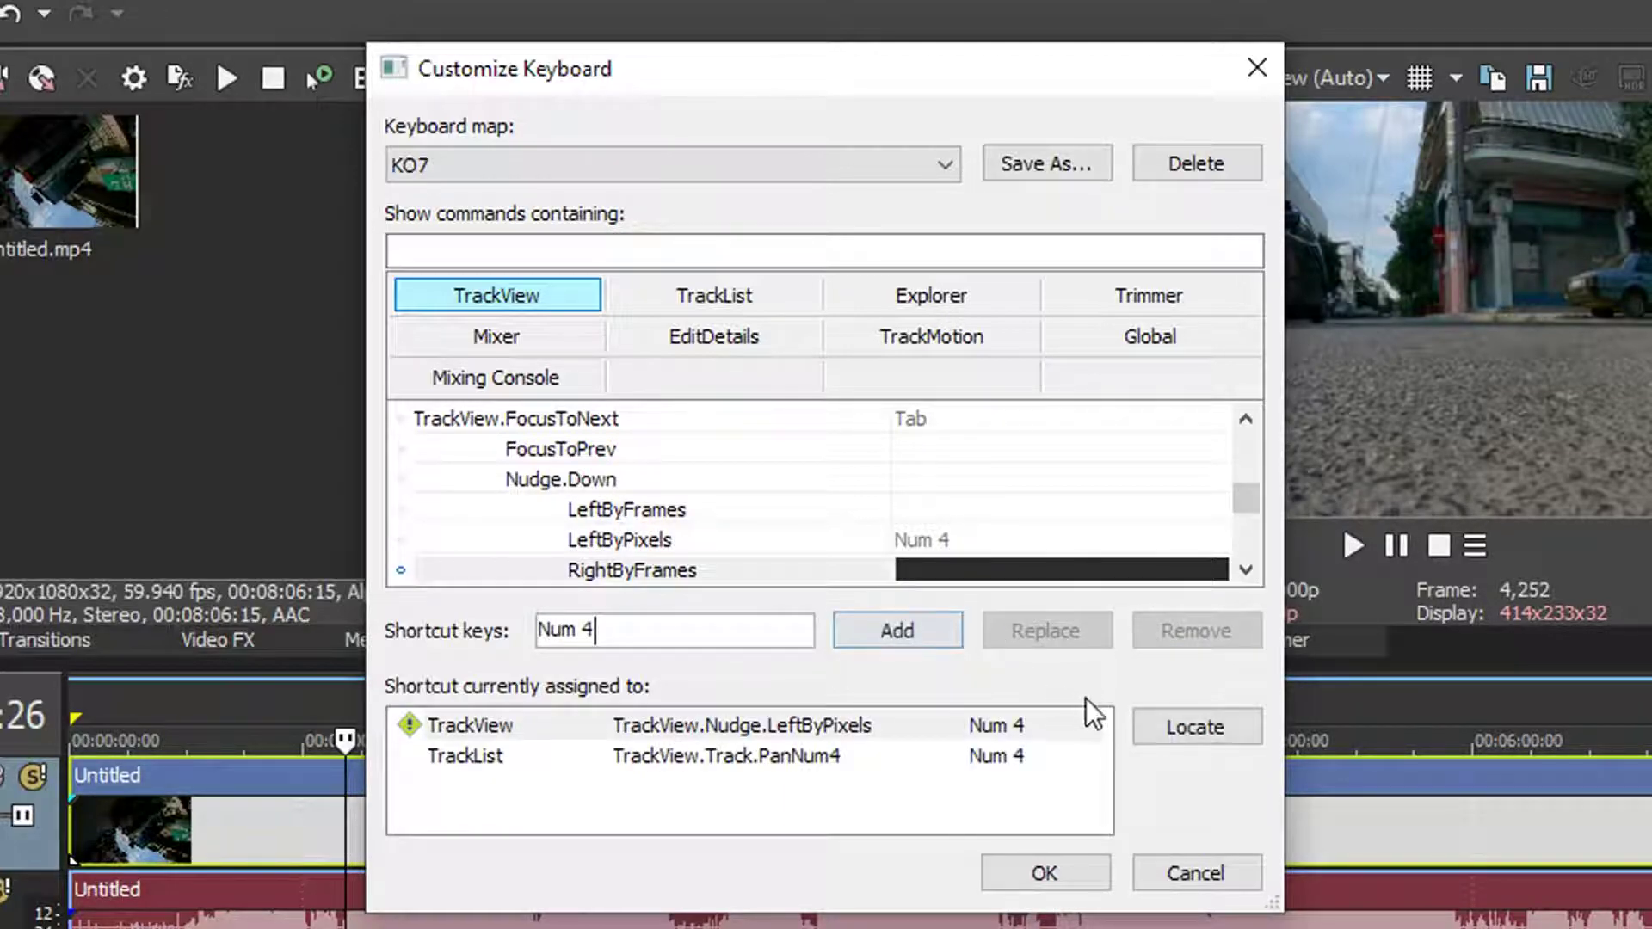
pyautogui.click(1155, 738)
pyautogui.click(1180, 631)
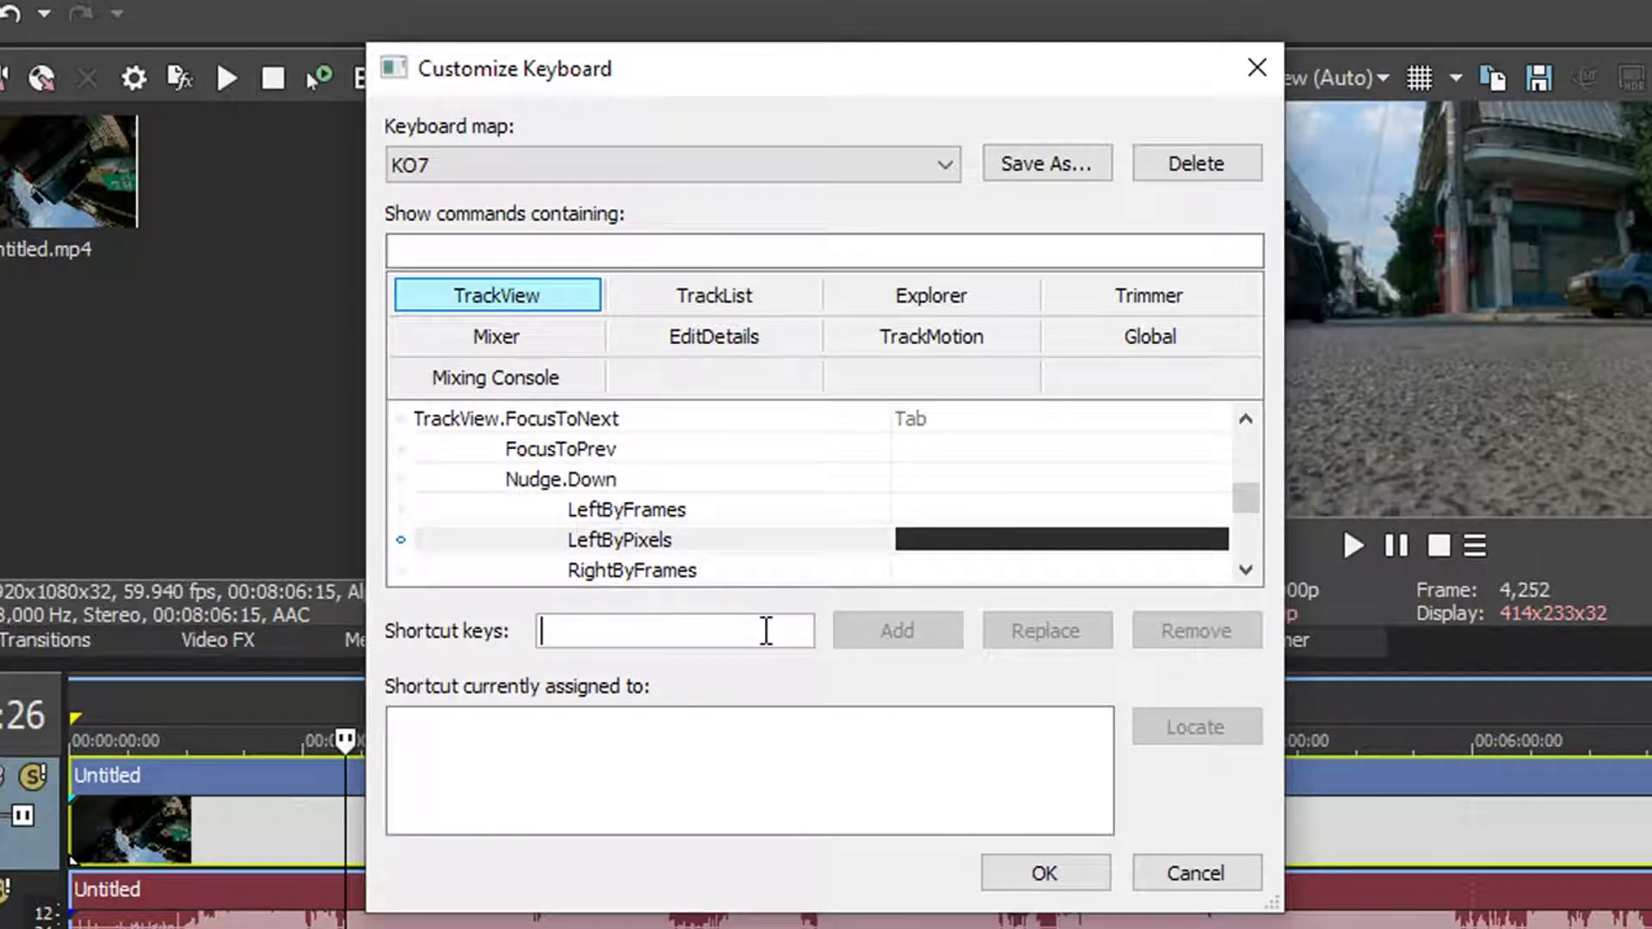
# Step: Remove Num 5, 6 and 7 from ExpandedEditMode/EventTrimMode, RightByPixels and Edit.Select.EventStart
pyautogui.press('KP_5')
pyautogui.click(1155, 727)
pyautogui.click(1184, 631)
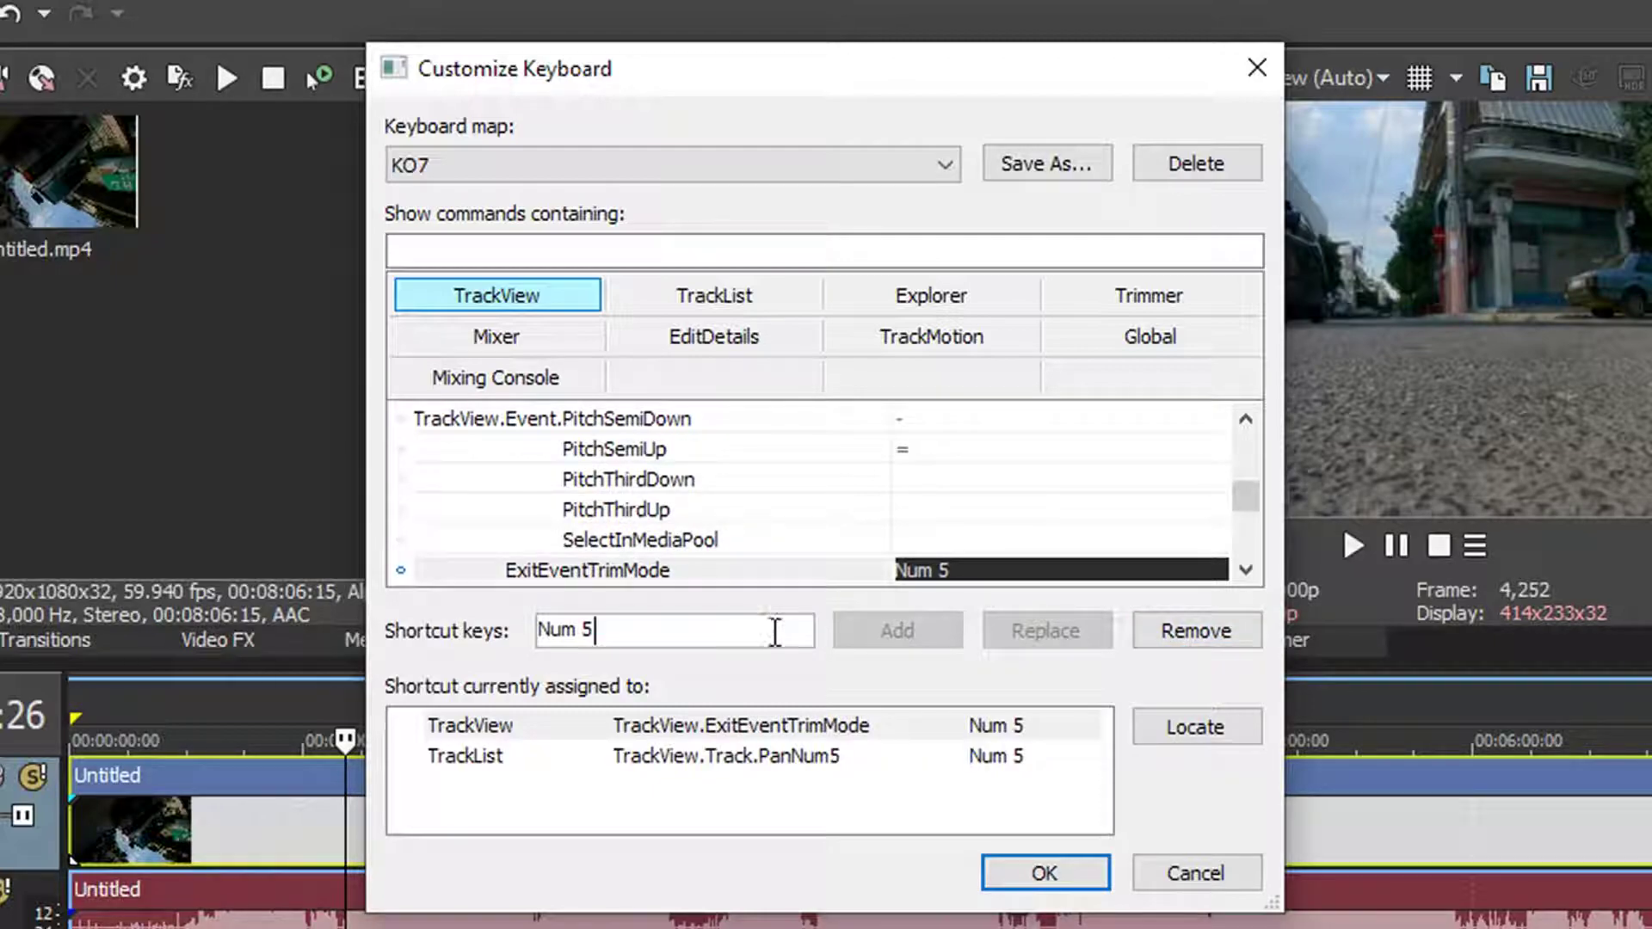
pyautogui.click(1184, 630)
pyautogui.click(741, 630)
pyautogui.press('KP_6')
pyautogui.click(1193, 727)
pyautogui.click(1196, 631)
pyautogui.click(785, 630)
pyautogui.press('KP_7')
pyautogui.click(1177, 727)
pyautogui.click(1196, 631)
pyautogui.click(784, 630)
# Step: Remove Num 8, 9 and 0 from Nudge.Up, Edit.Select.EventEnd and Transport.CursorPreview
pyautogui.press('KP_8')
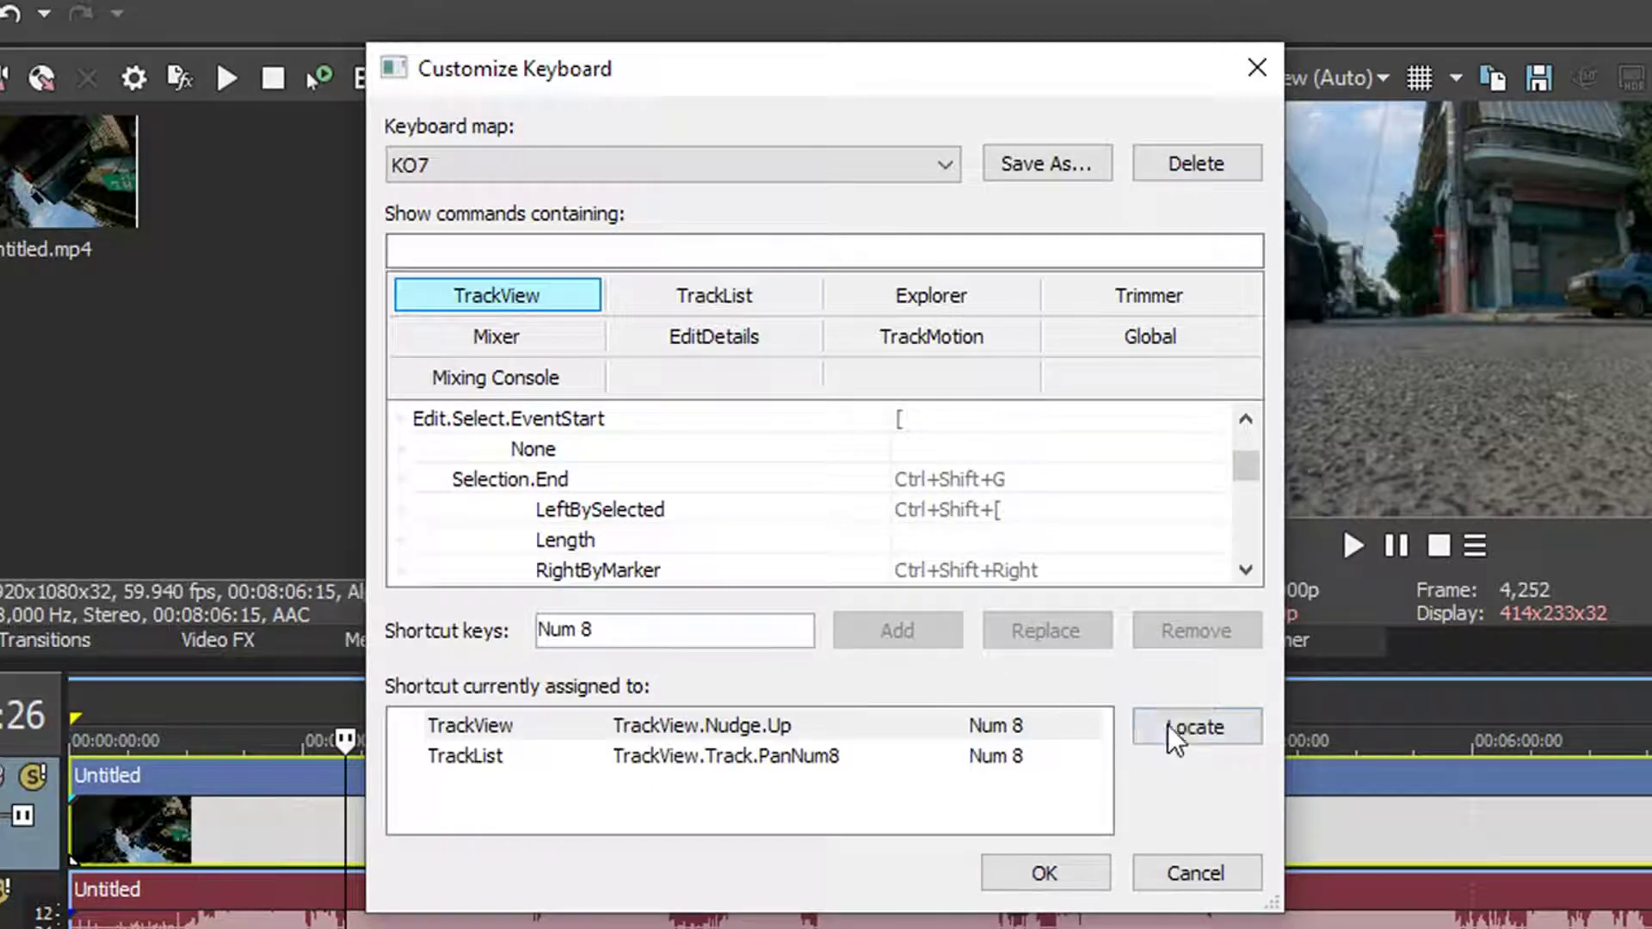
pyautogui.click(1168, 724)
pyautogui.click(1169, 632)
pyautogui.click(785, 630)
pyautogui.press('KP_9')
pyautogui.click(1179, 727)
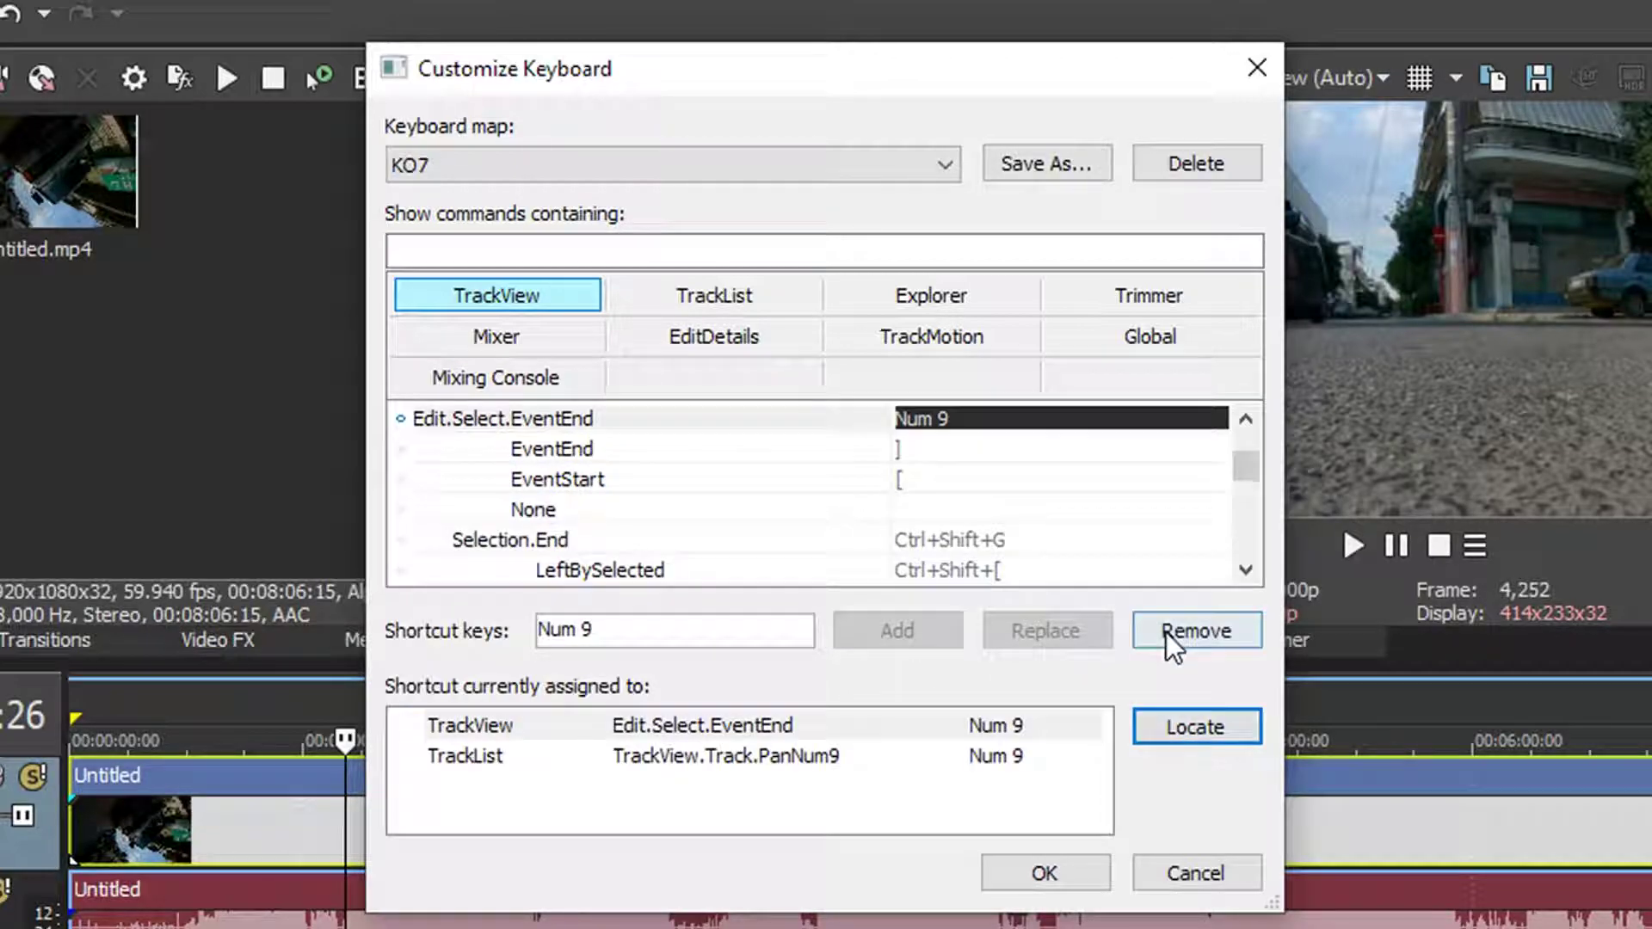
pyautogui.click(1165, 632)
pyautogui.click(772, 633)
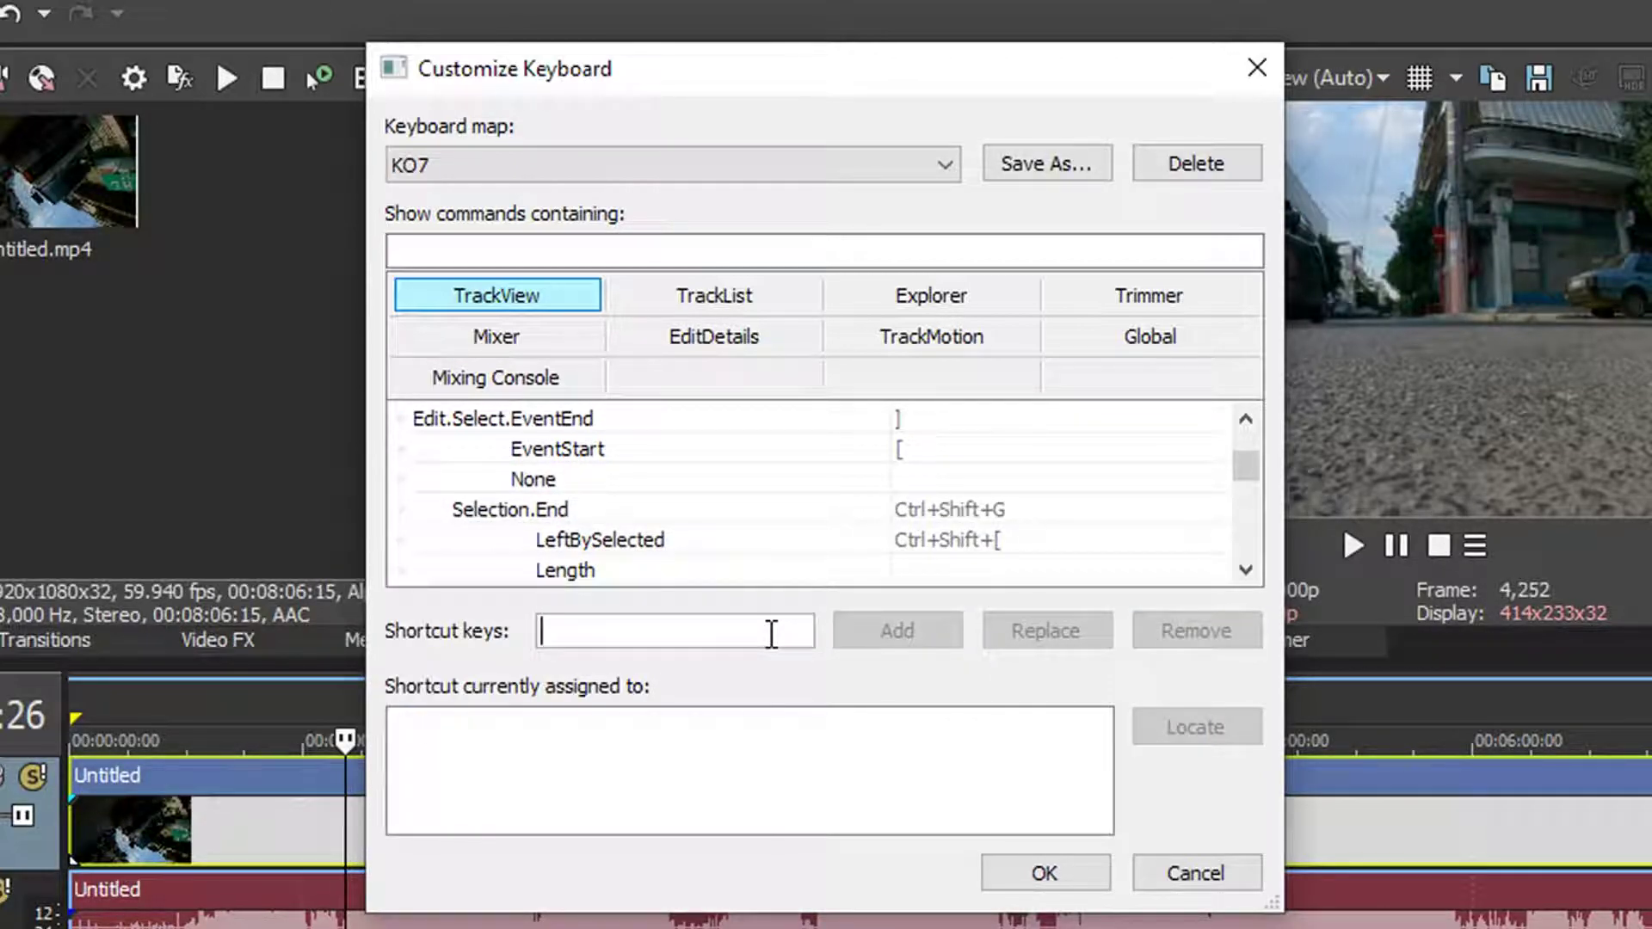
pyautogui.press('KP_0')
pyautogui.click(1161, 730)
pyautogui.click(1197, 630)
pyautogui.click(775, 644)
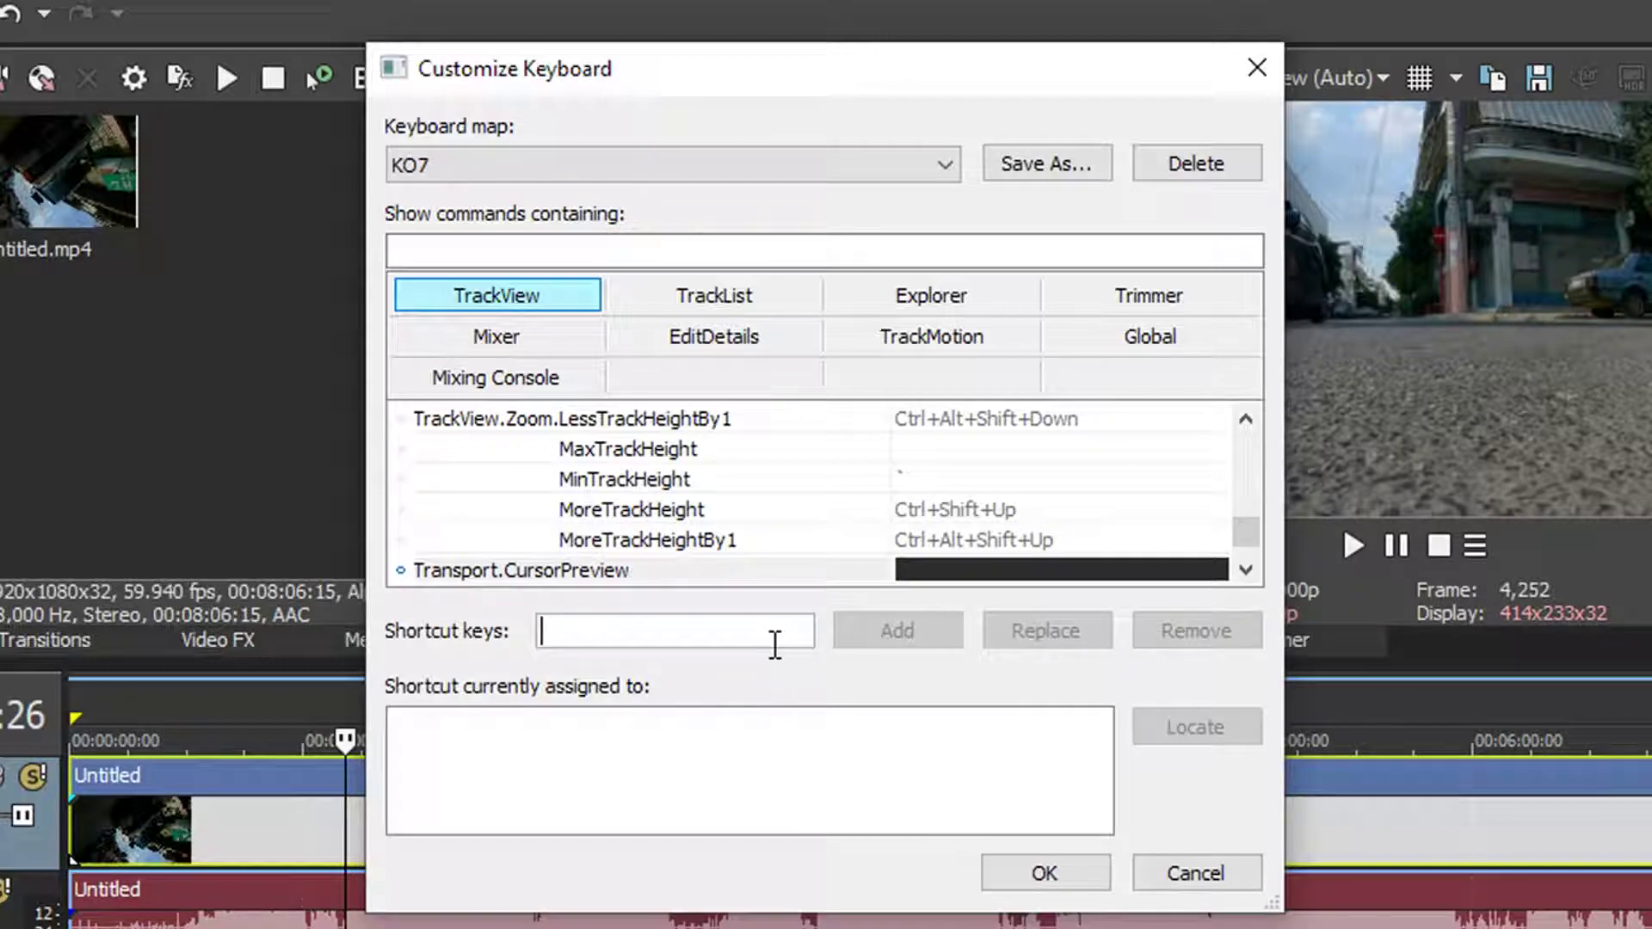
# Step: Remove Num - and Num * from Insert.Transition3 and Insert.Transition2, then save and close
pyautogui.press('KP_Subtract')
pyautogui.click(1153, 728)
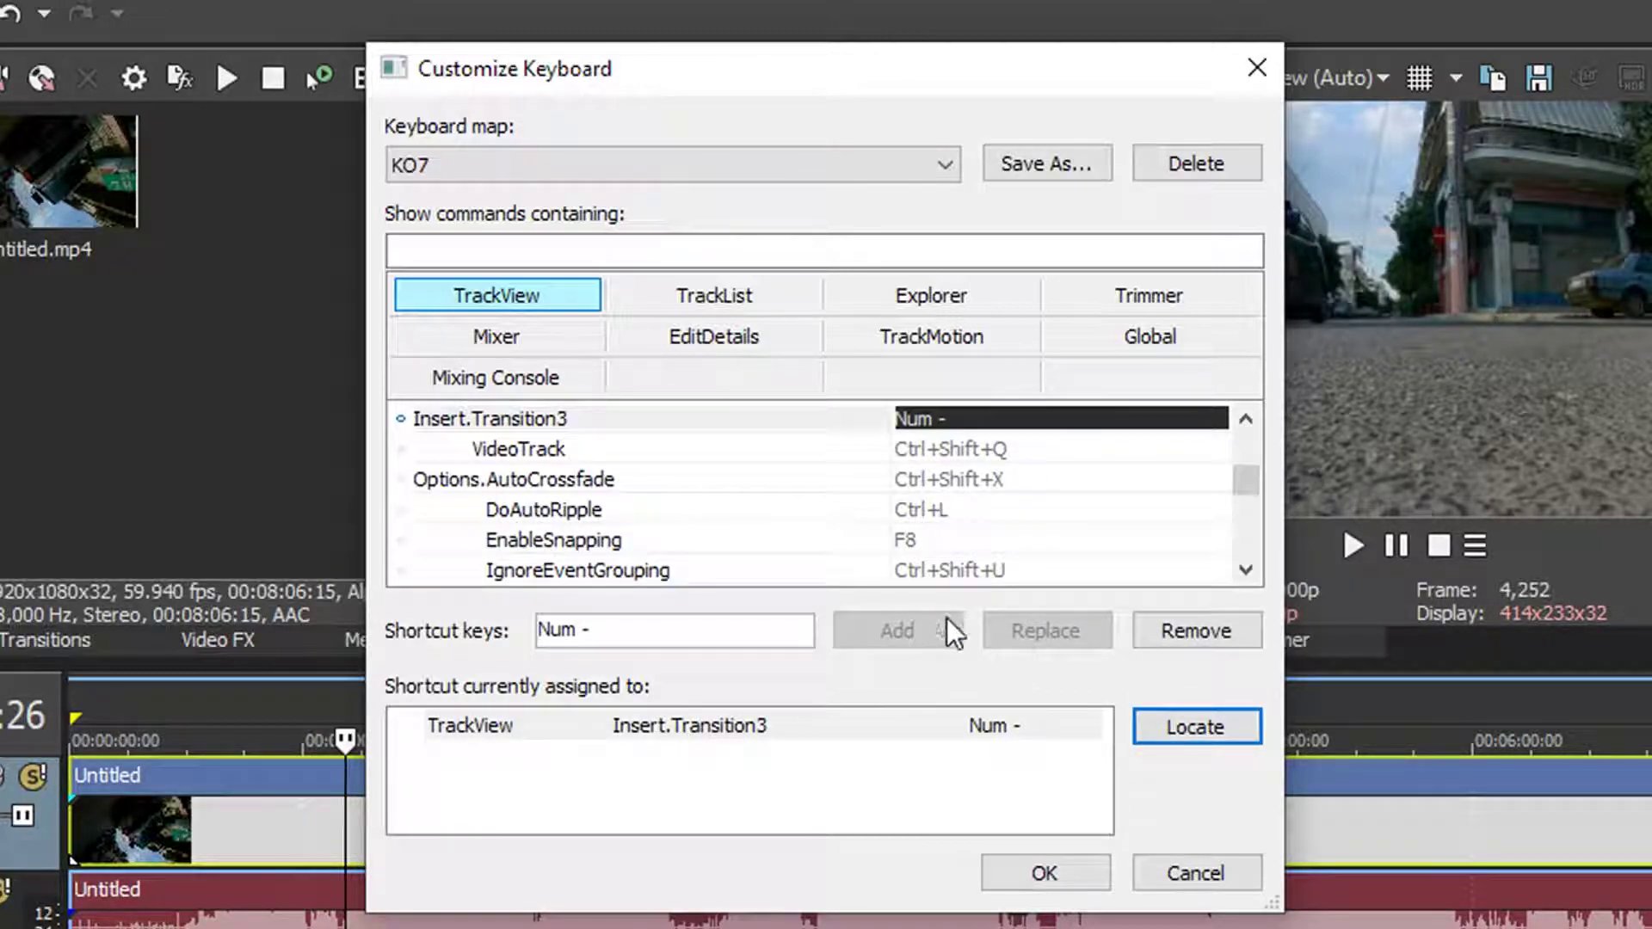
pyautogui.click(1196, 631)
pyautogui.click(793, 635)
pyautogui.press('KP_Multiply')
pyautogui.click(1165, 721)
pyautogui.click(1196, 631)
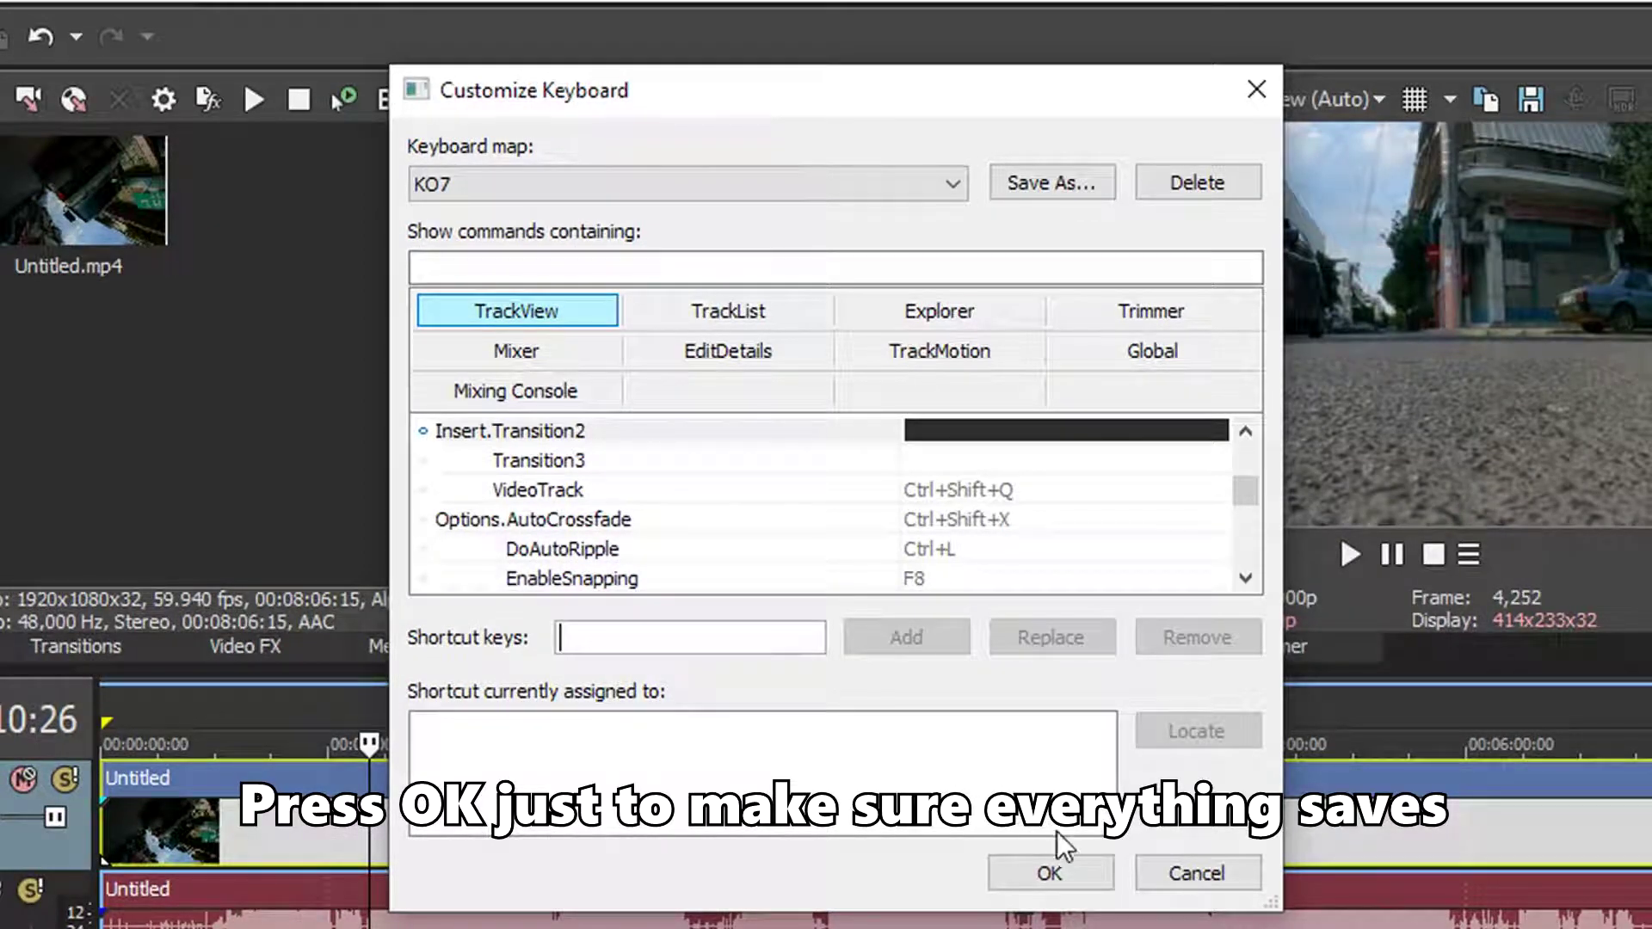
pyautogui.click(1065, 881)
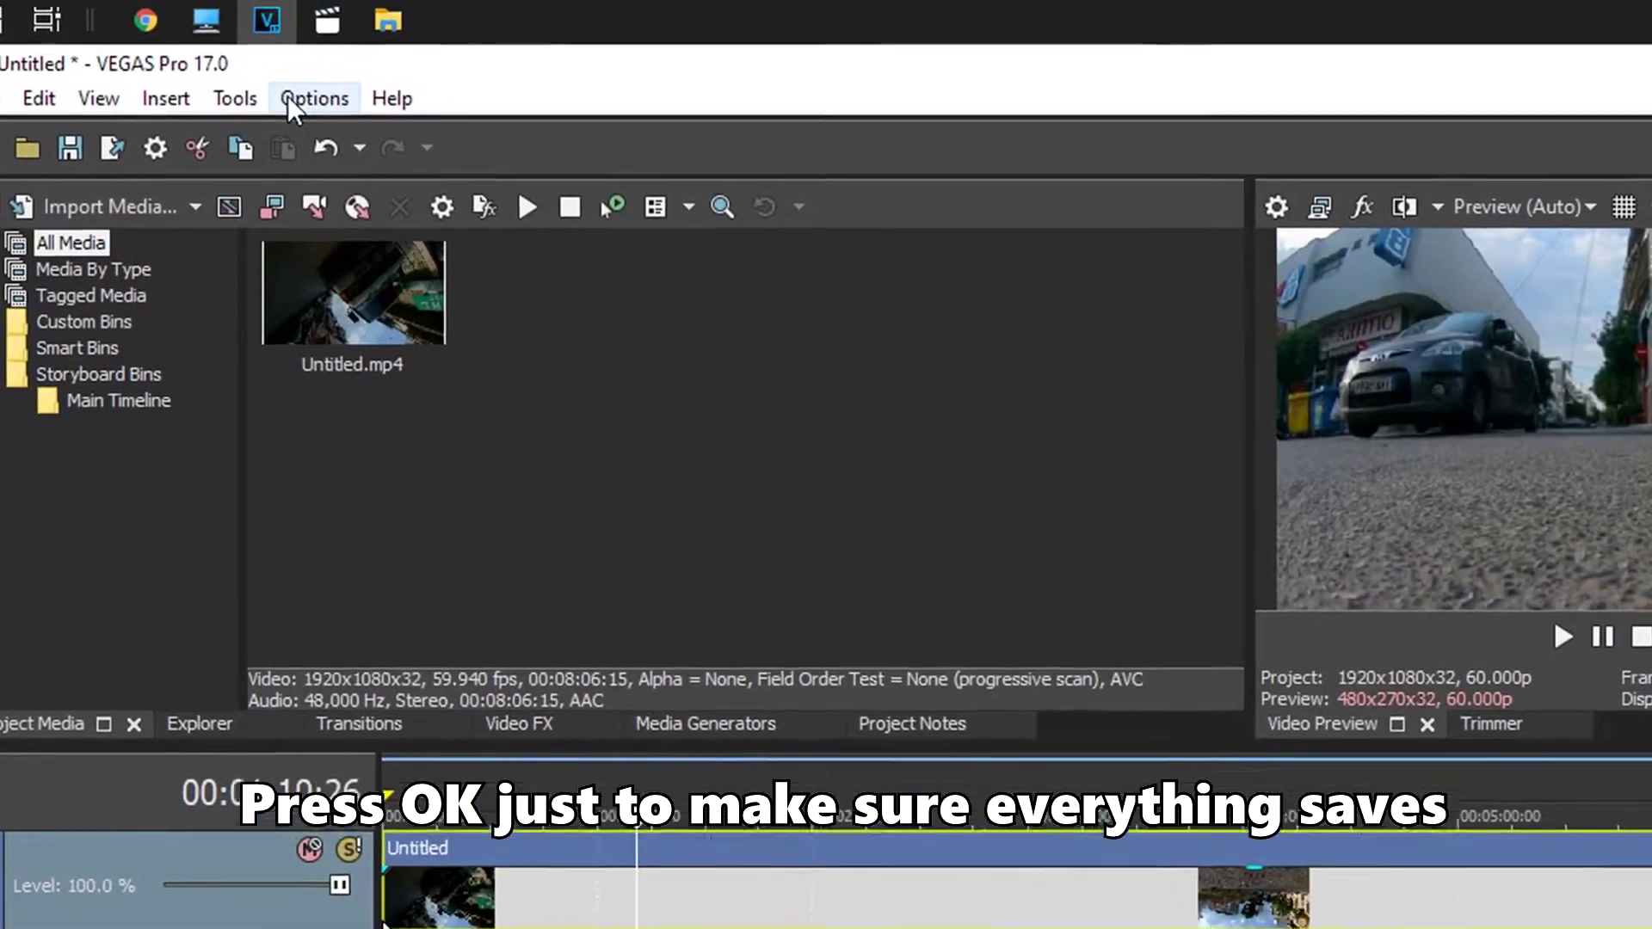
# Step: Reopen Customize Keyboard from the Options menu to keep editing the KO7 map
pyautogui.click(297, 99)
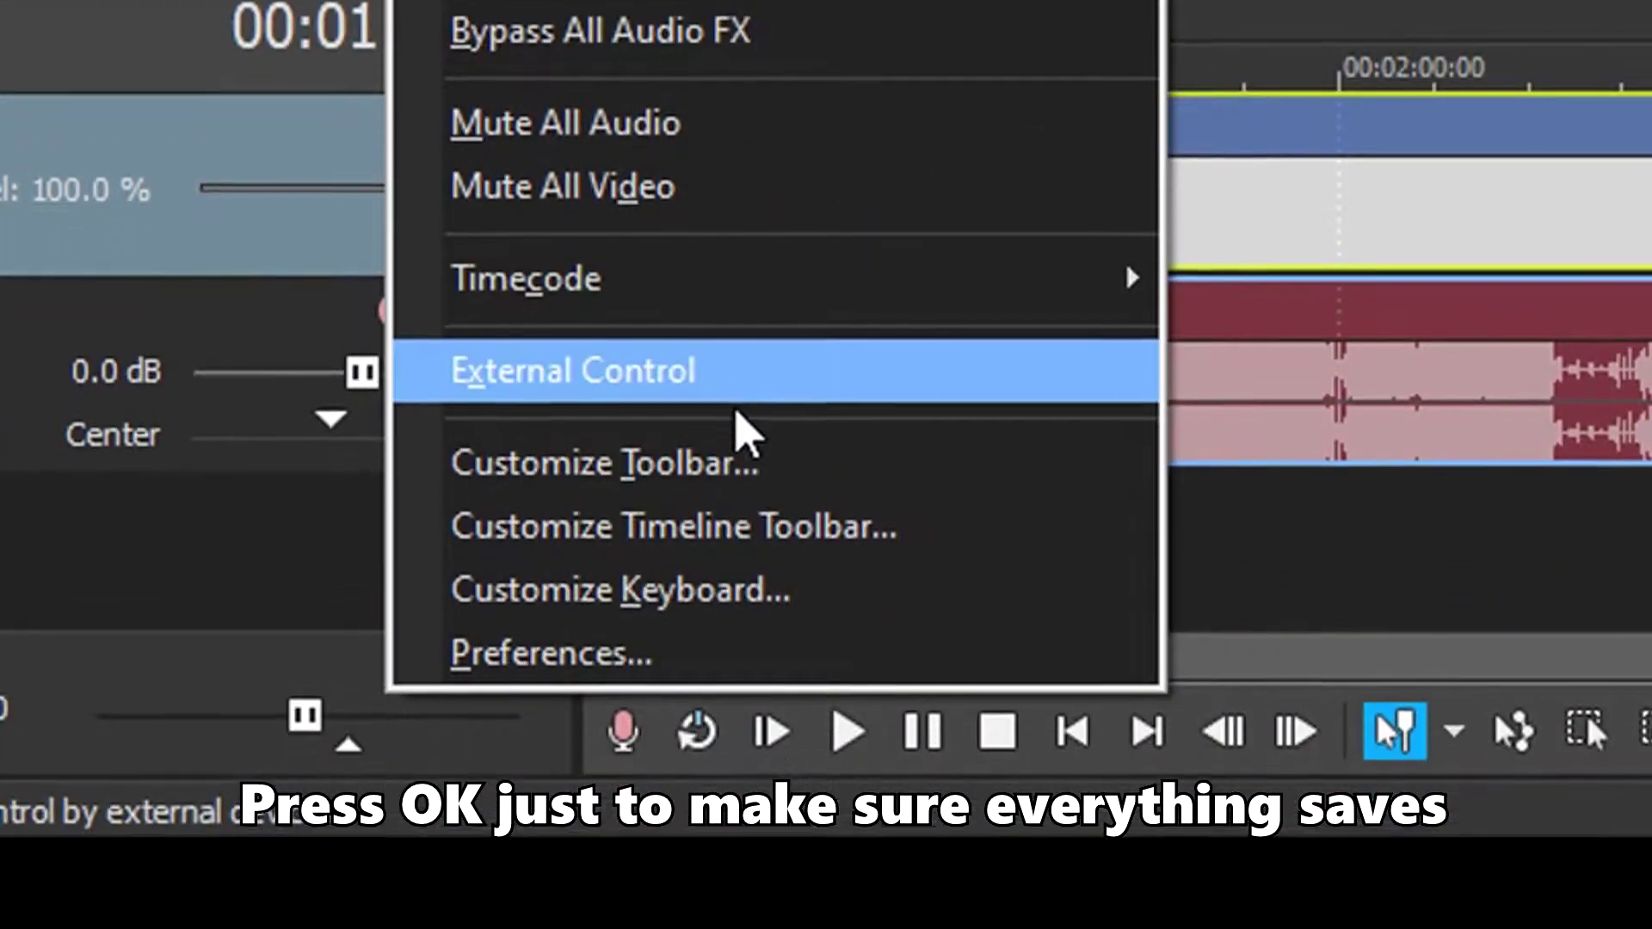
pyautogui.click(787, 564)
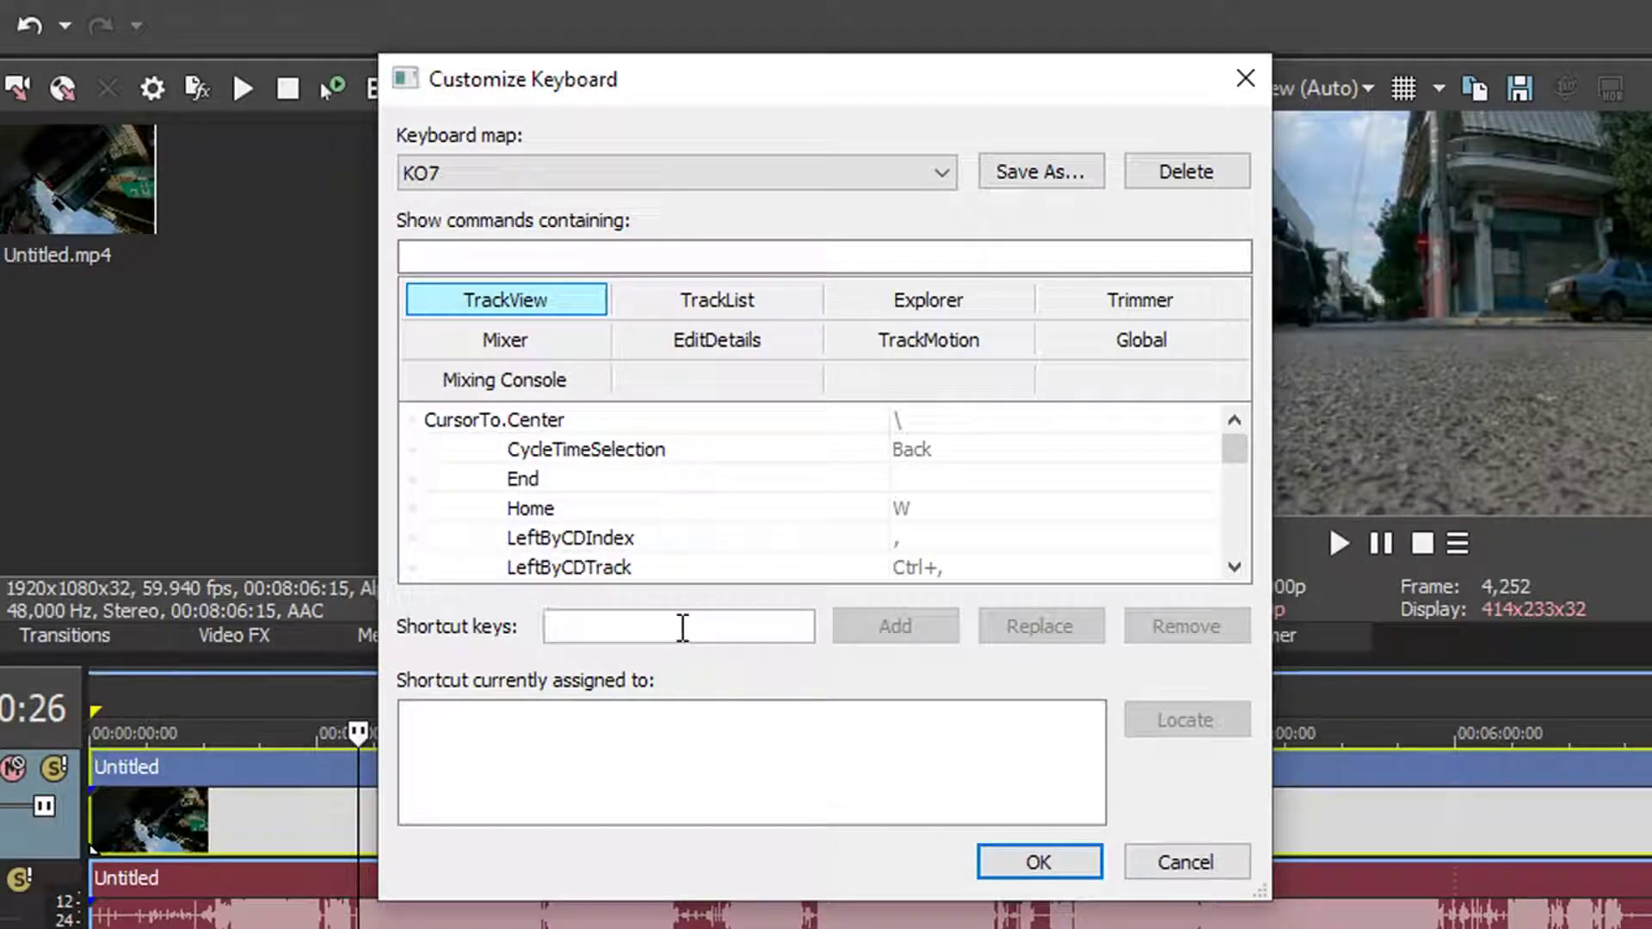
# Step: Find ScrubLeft via its J shortcut and add Num 4 to it
pyautogui.press('j')
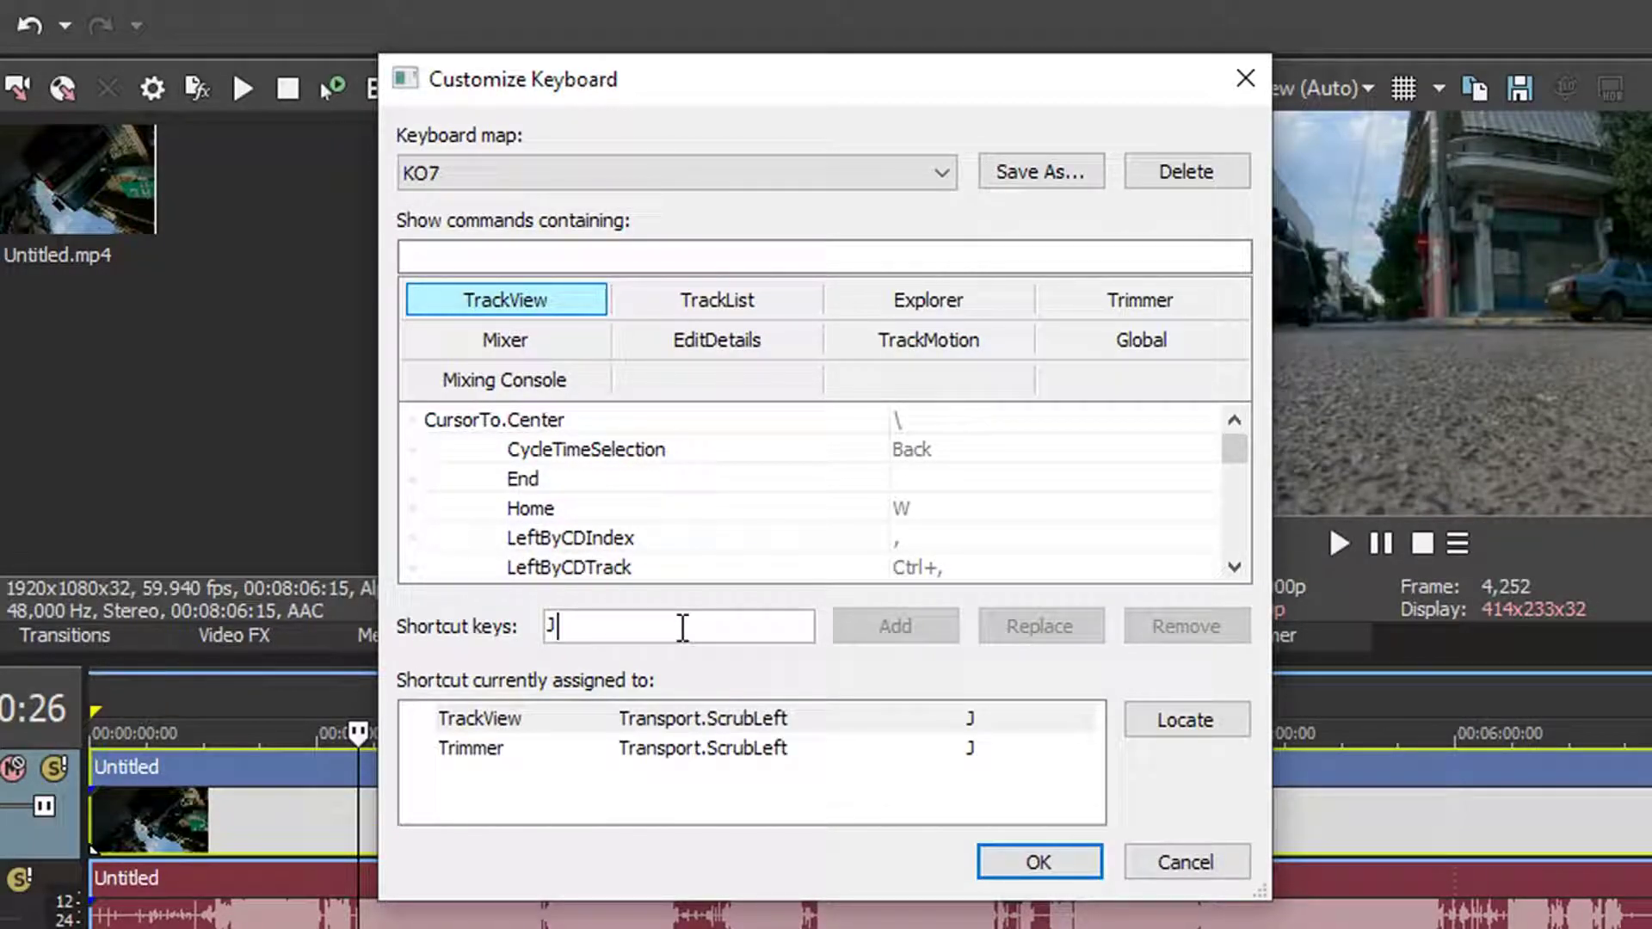
pyautogui.click(1166, 724)
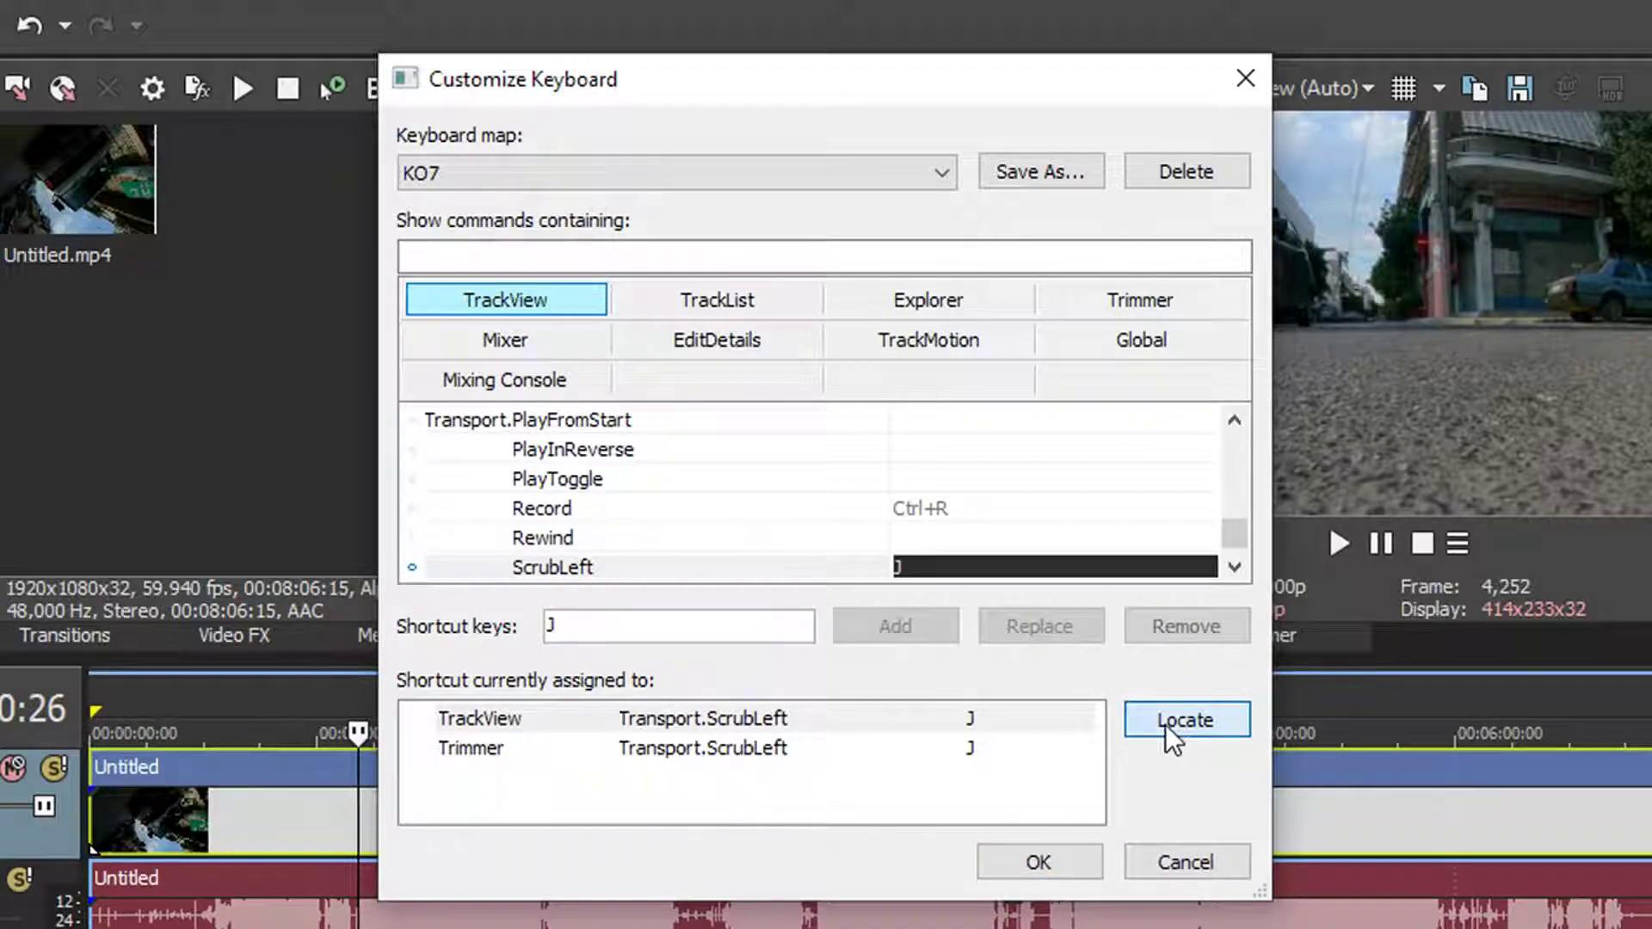
pyautogui.click(787, 633)
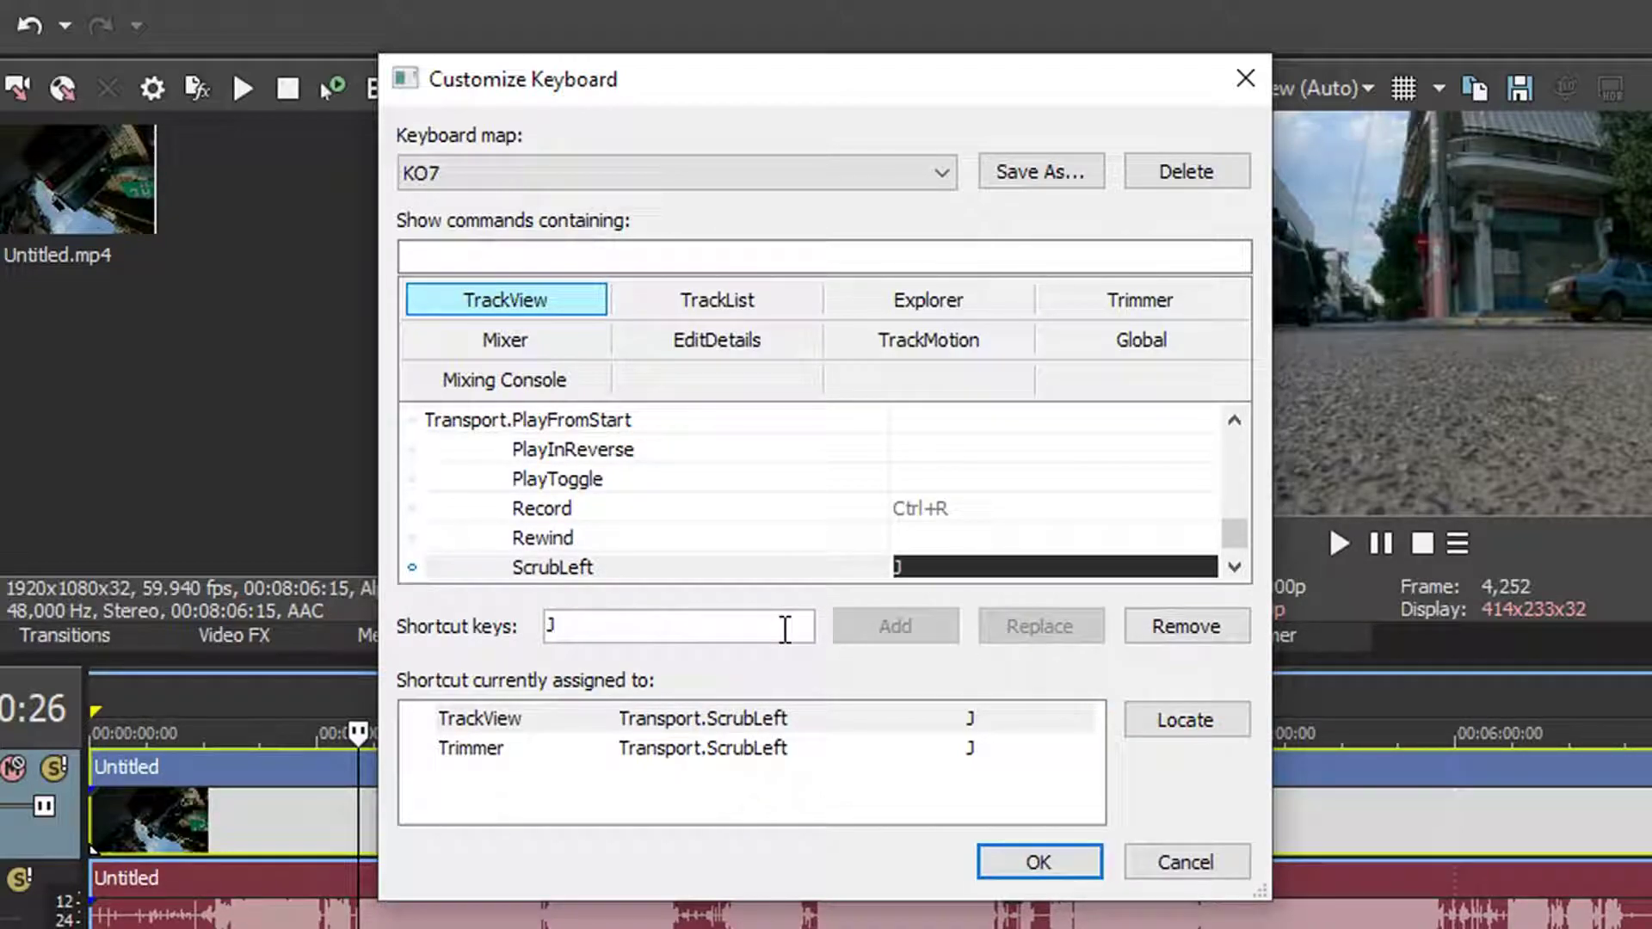
pyautogui.press('KP_4')
pyautogui.click(879, 624)
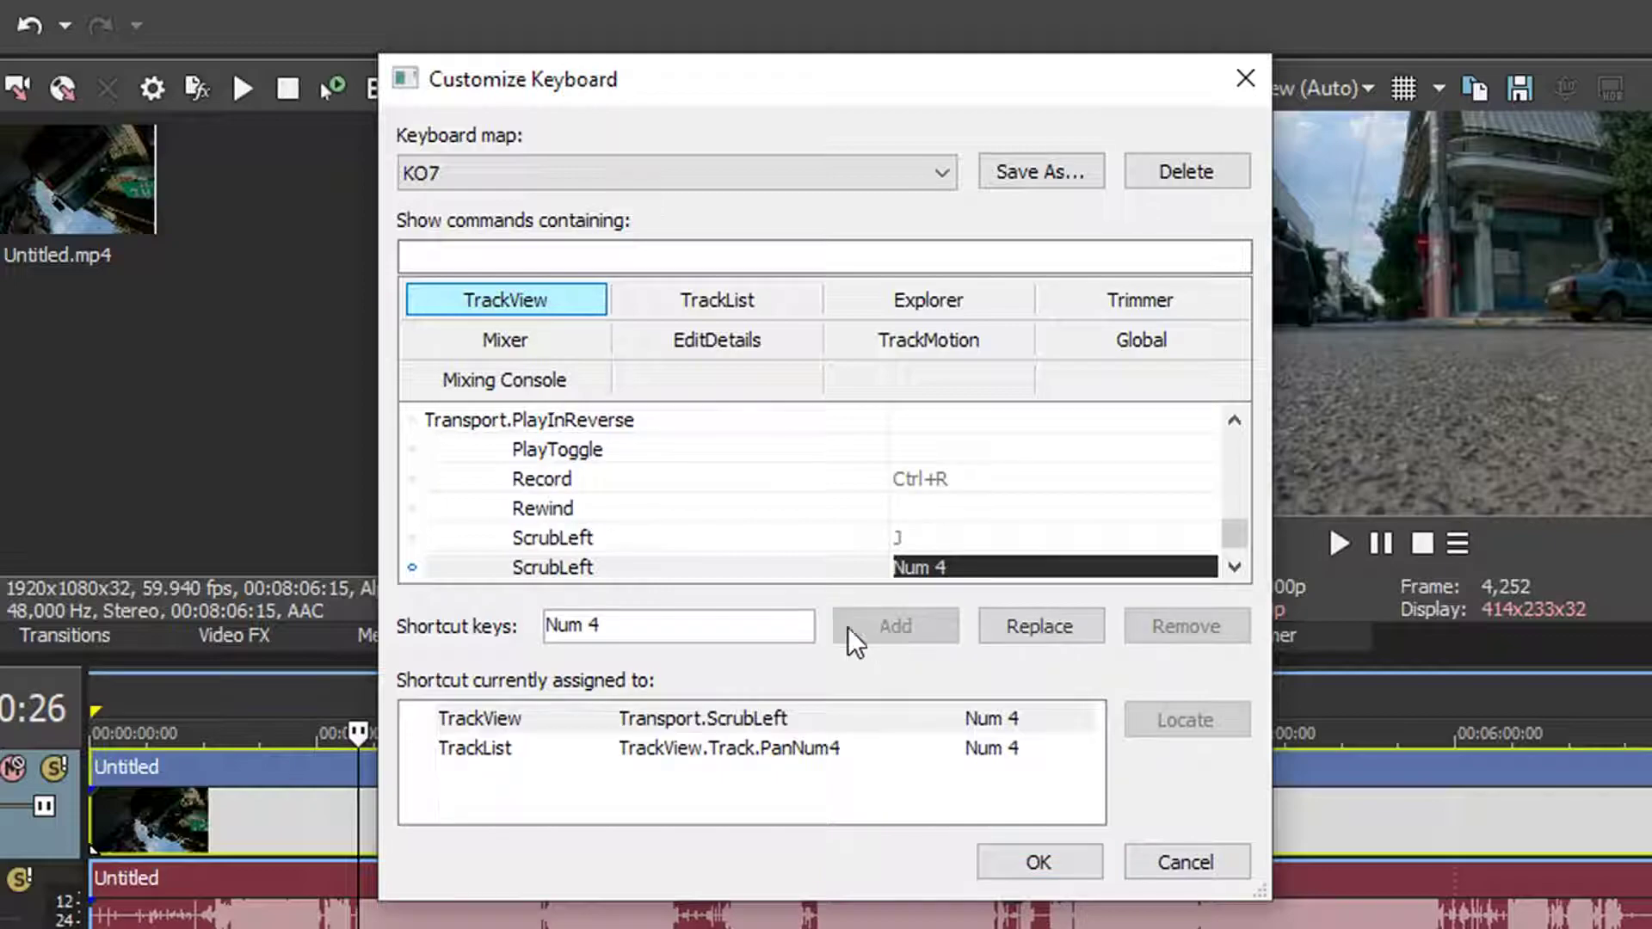
# Step: Find ScrubRight via its L shortcut and add Num 6 to it
pyautogui.click(764, 630)
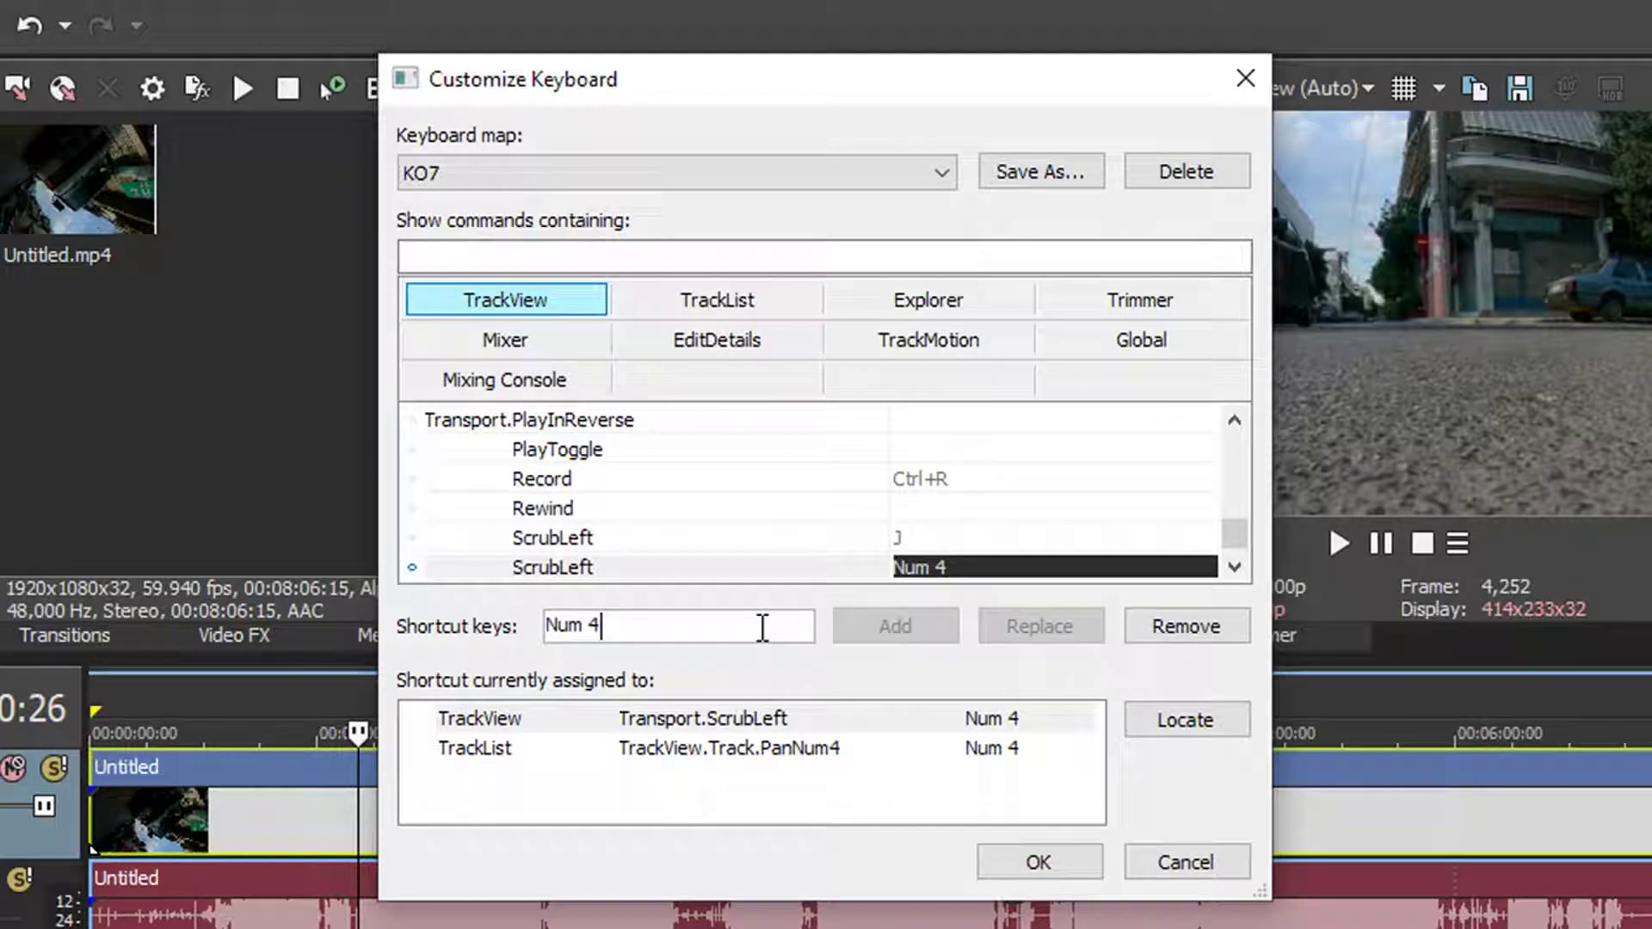
pyautogui.press('l')
pyautogui.click(1161, 721)
pyautogui.click(748, 637)
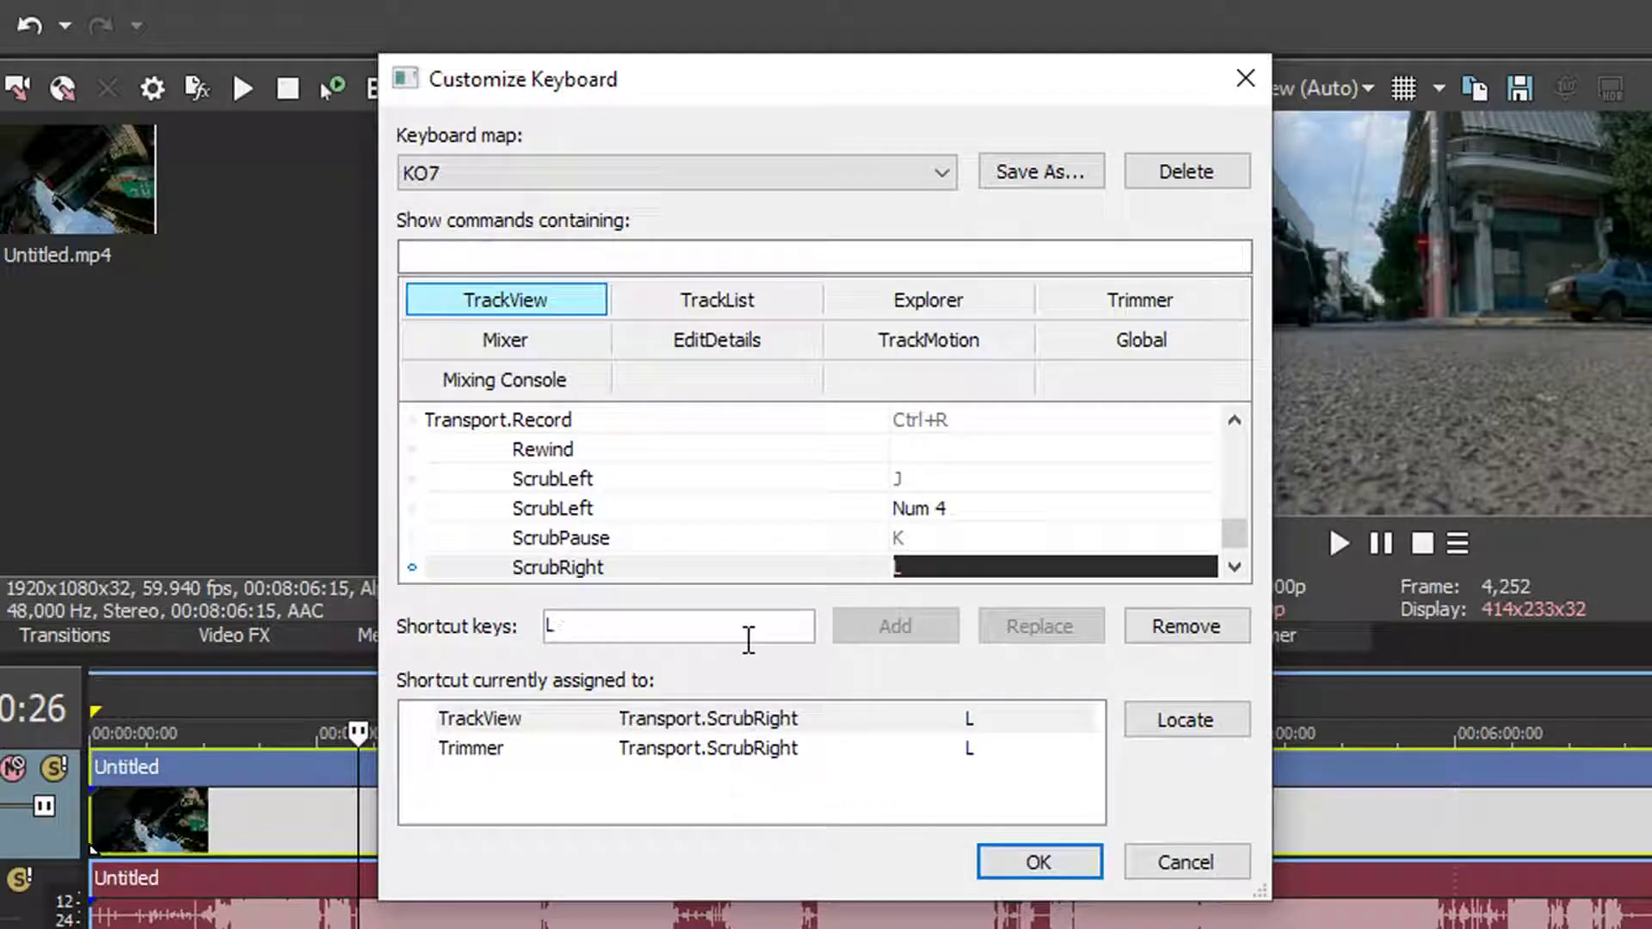
pyautogui.press('KP_6')
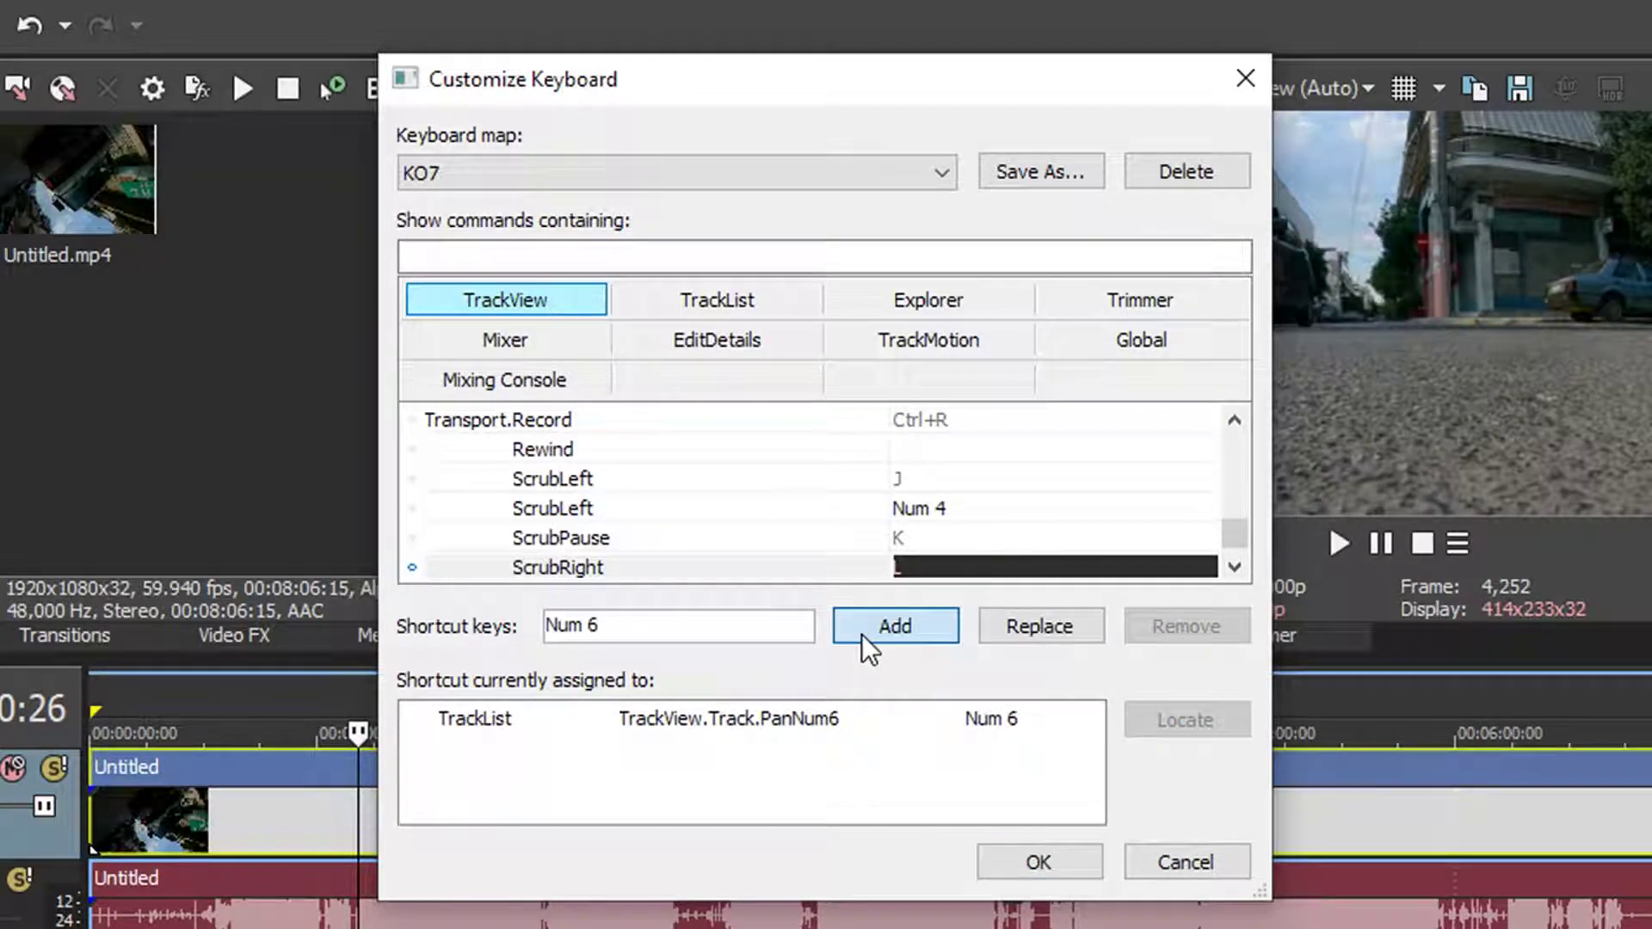
pyautogui.click(863, 635)
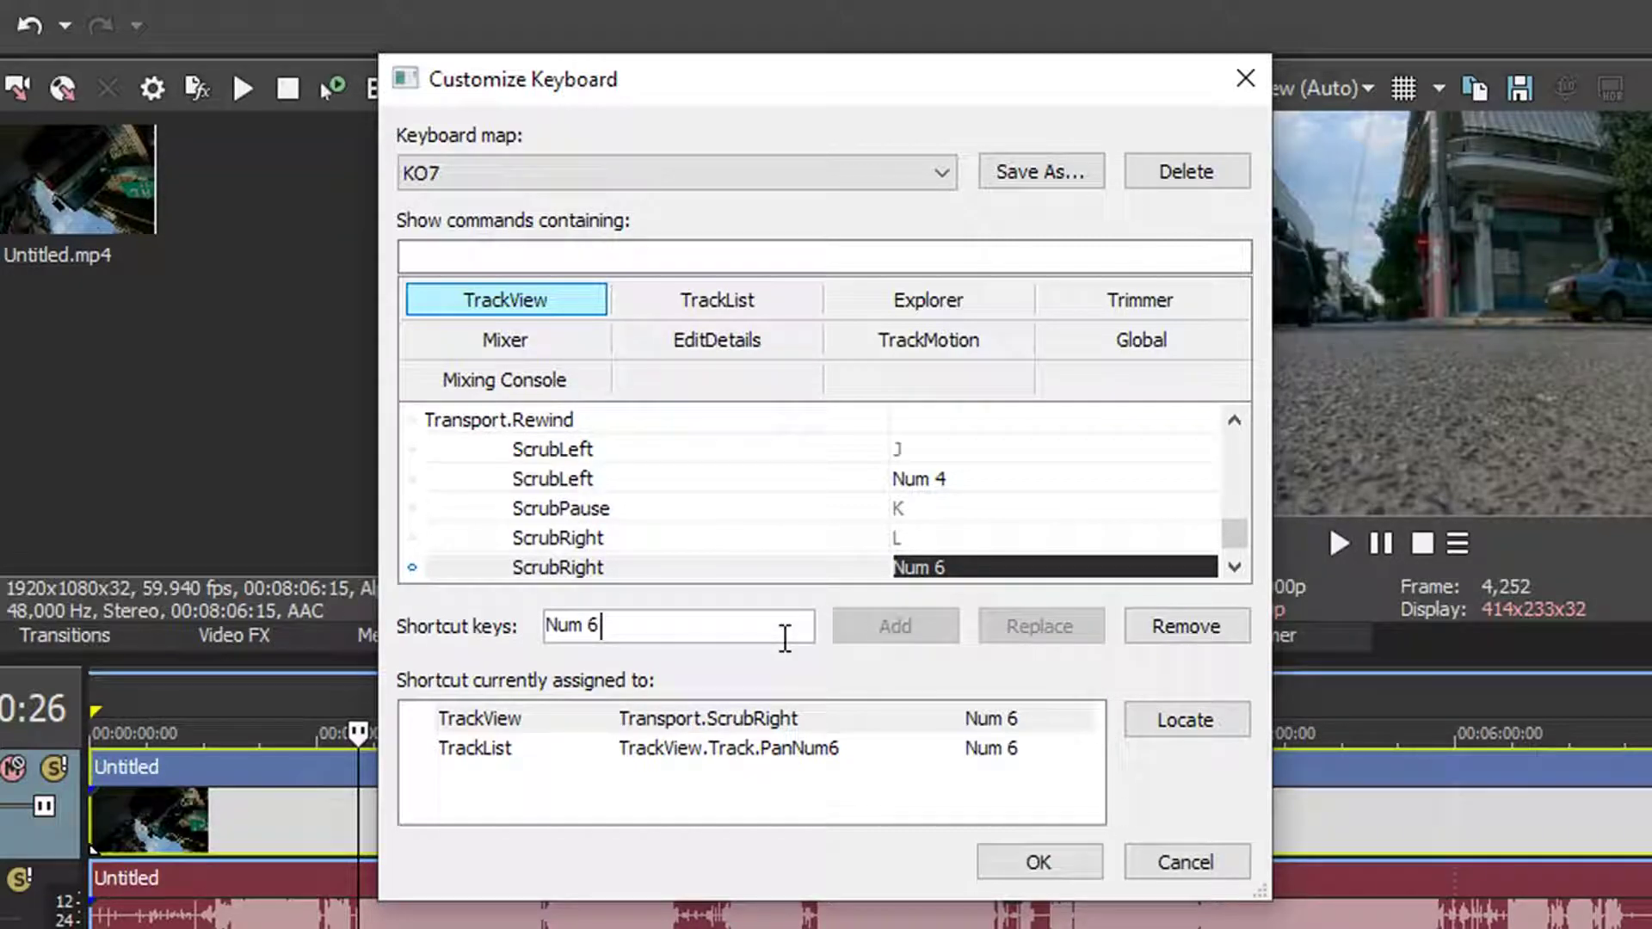
# Step: Add Num 5 to the Global Transport.Pause command, then return to the TrackView list
pyautogui.hotkey('ctrl', 'F12')
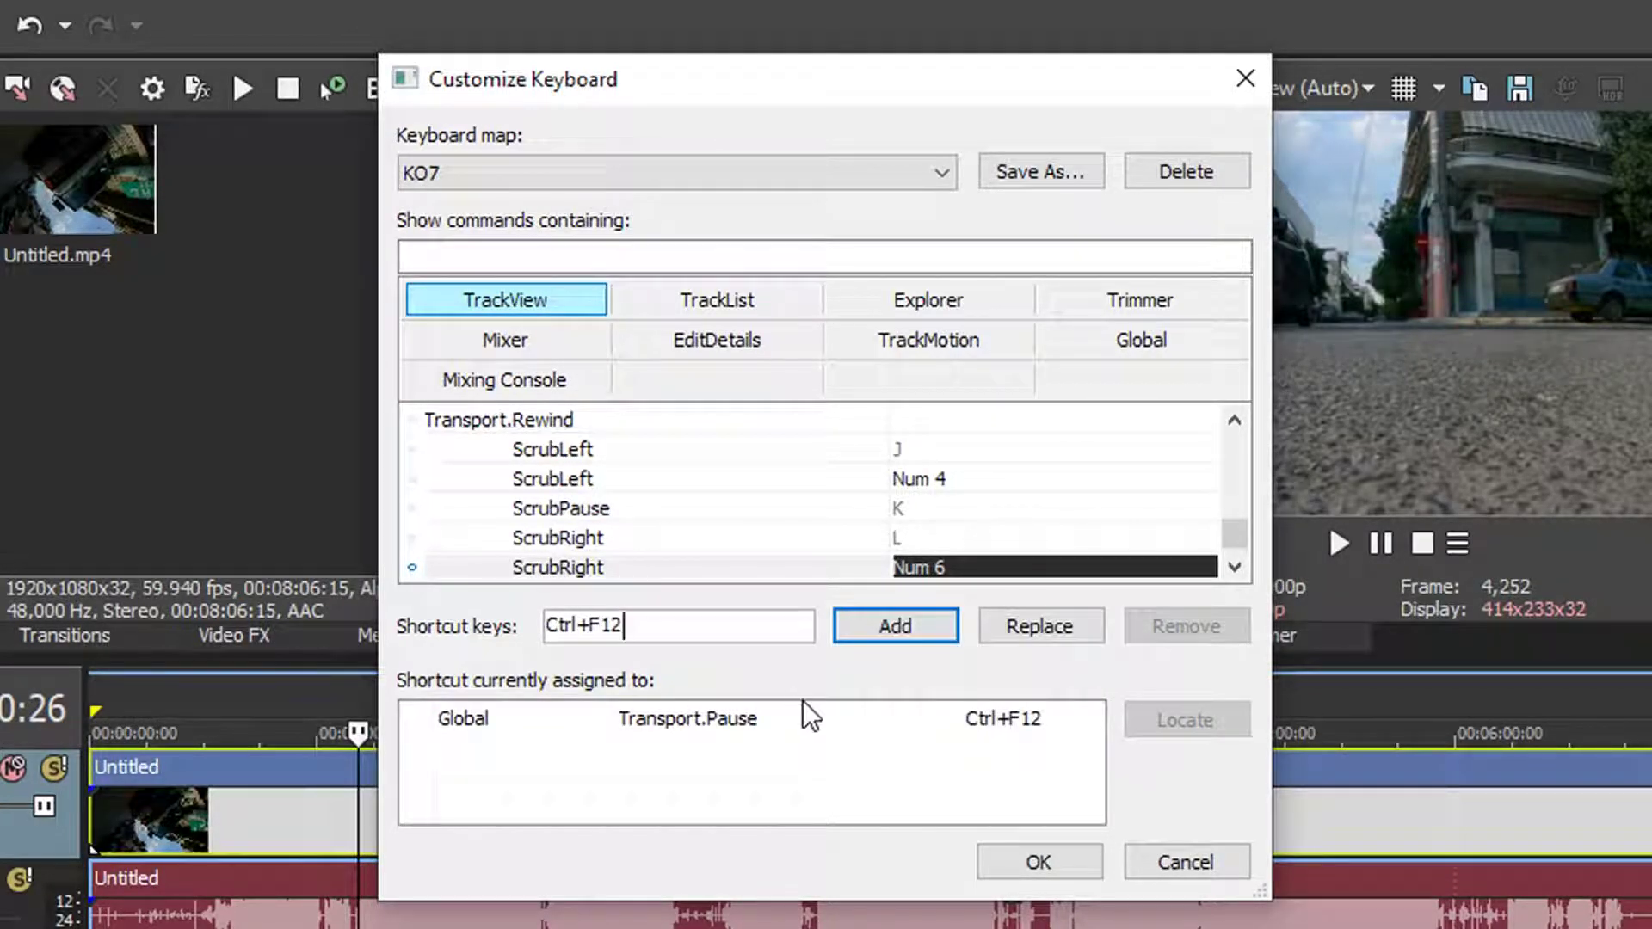
pyautogui.click(822, 719)
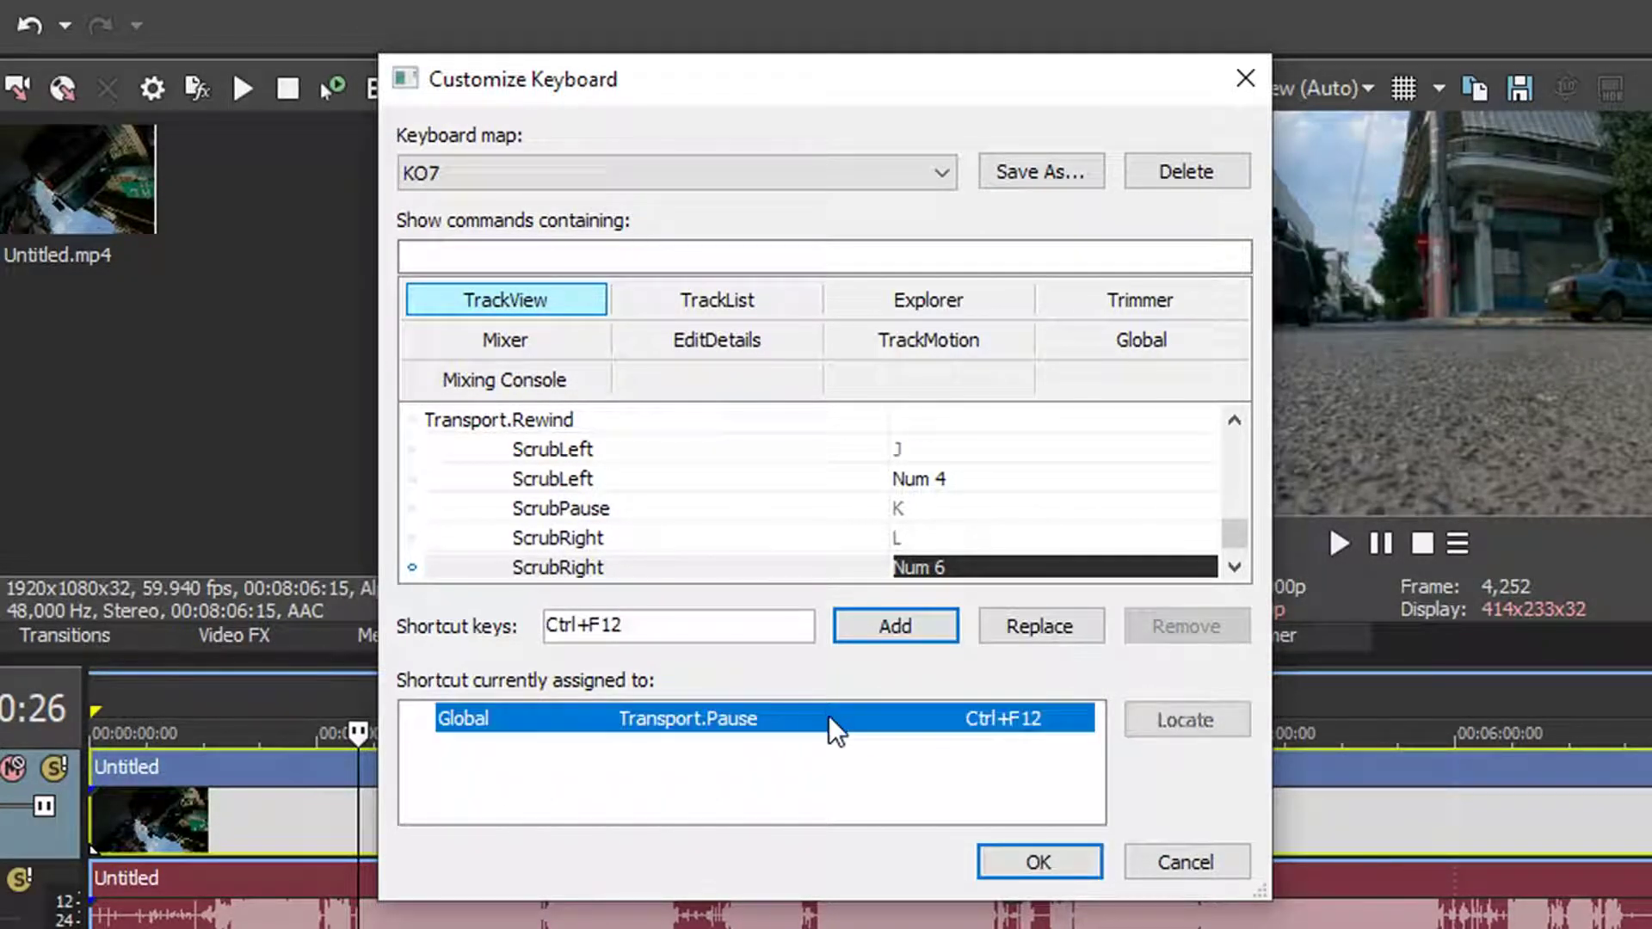
pyautogui.click(1189, 716)
pyautogui.click(730, 639)
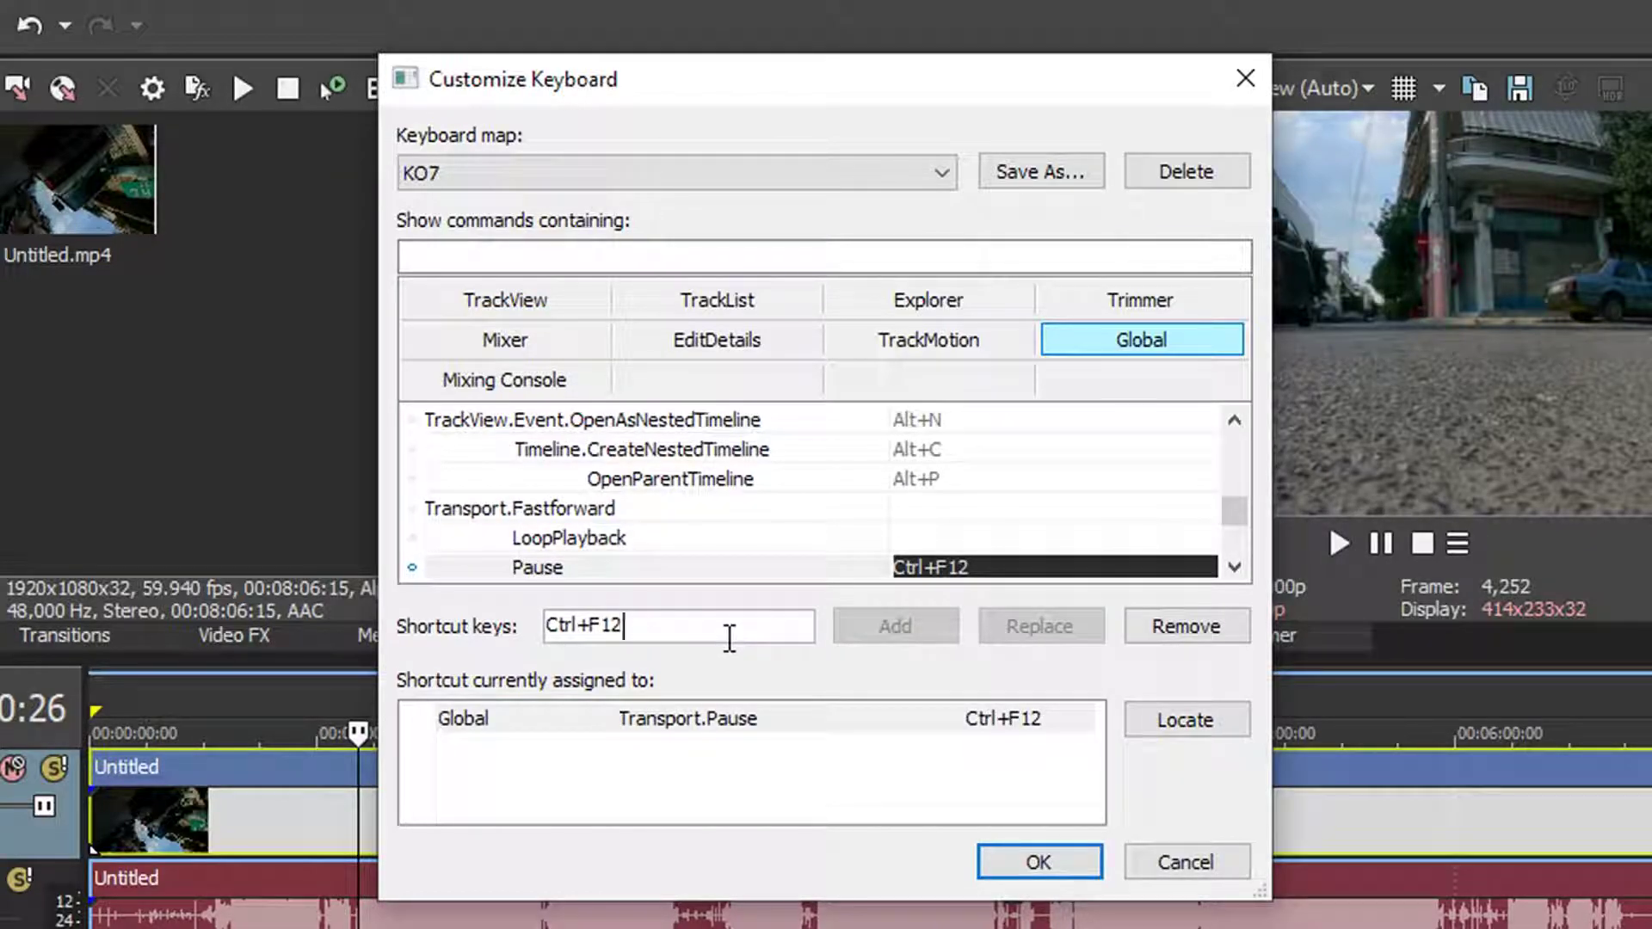
pyautogui.press('KP_5')
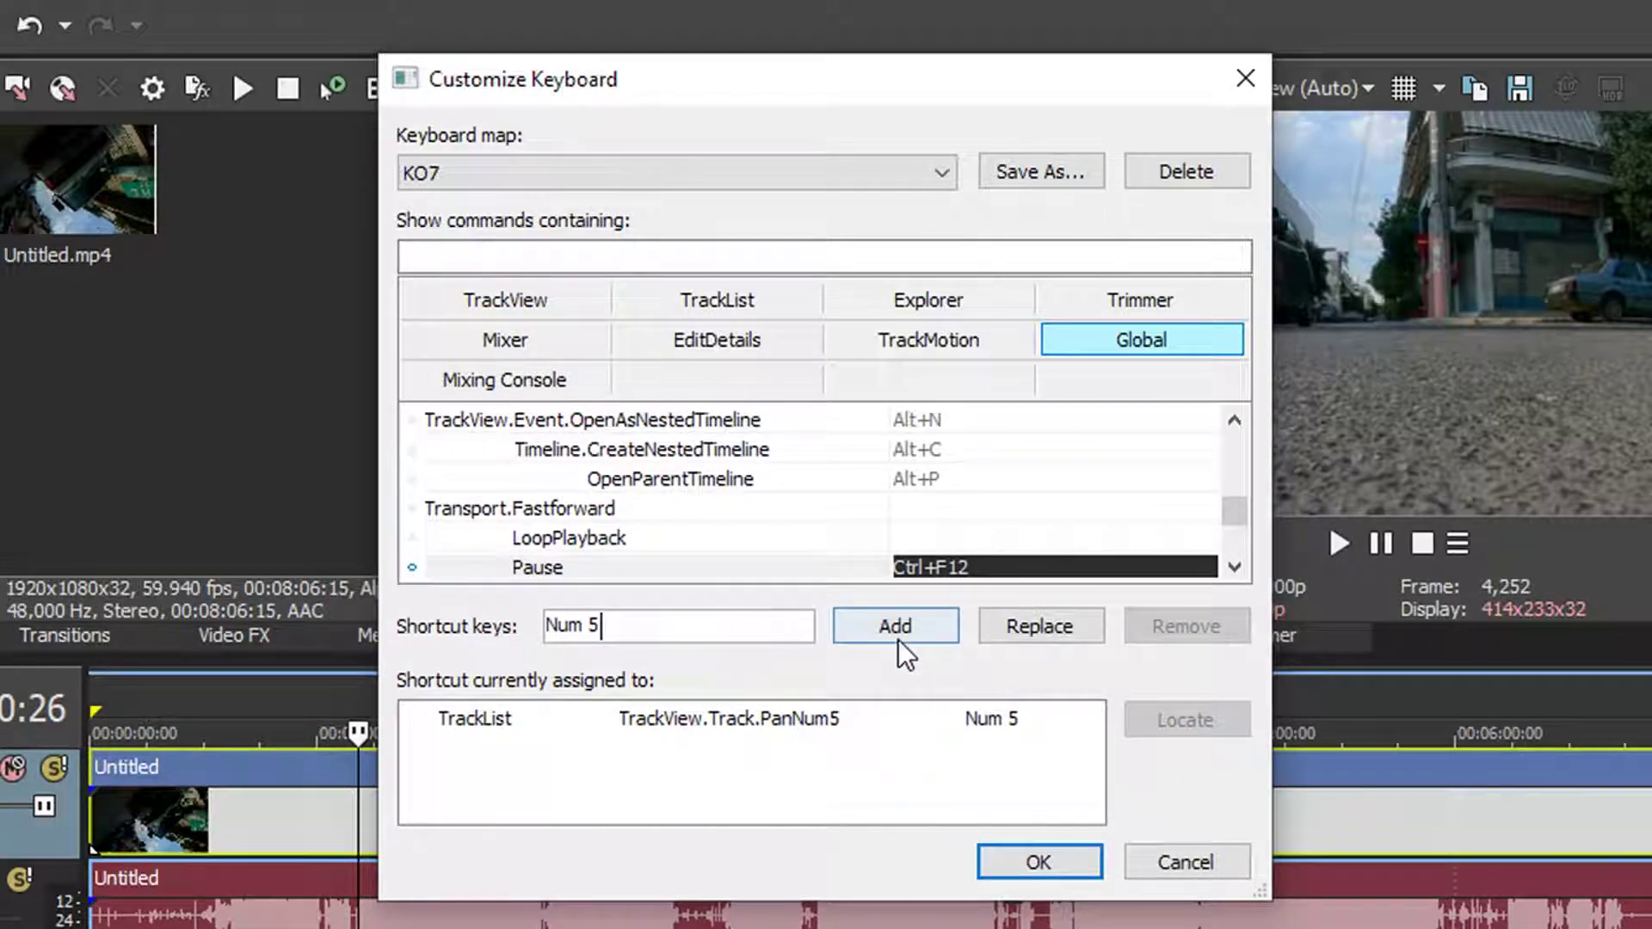
pyautogui.click(890, 631)
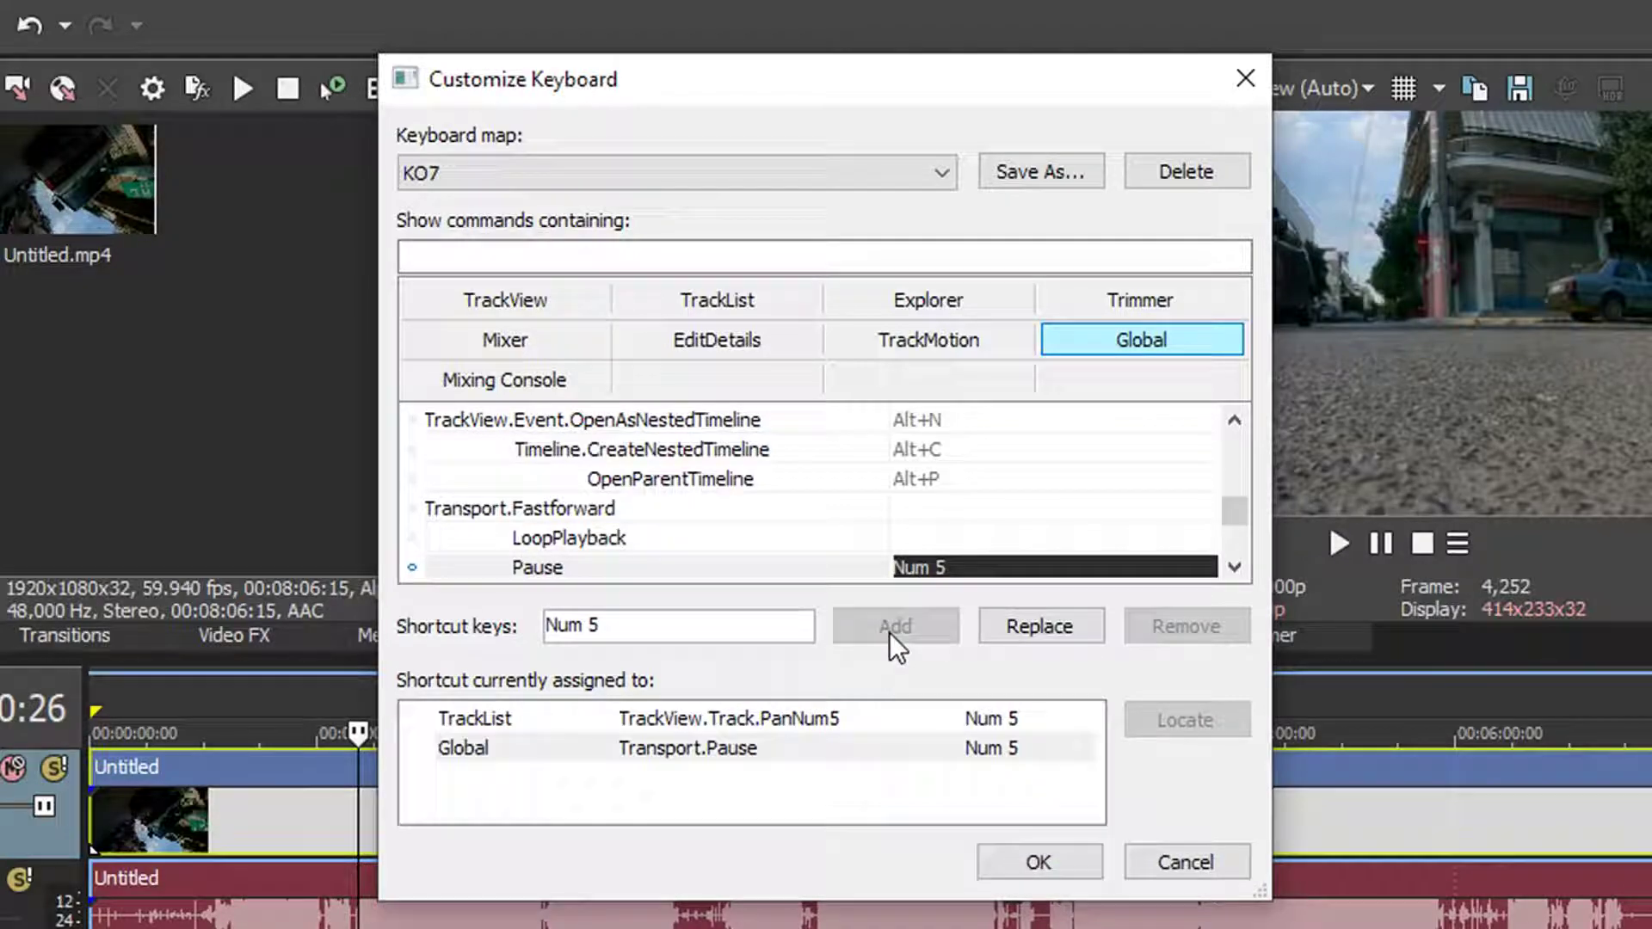
pyautogui.click(776, 638)
pyautogui.press('BackSpace')
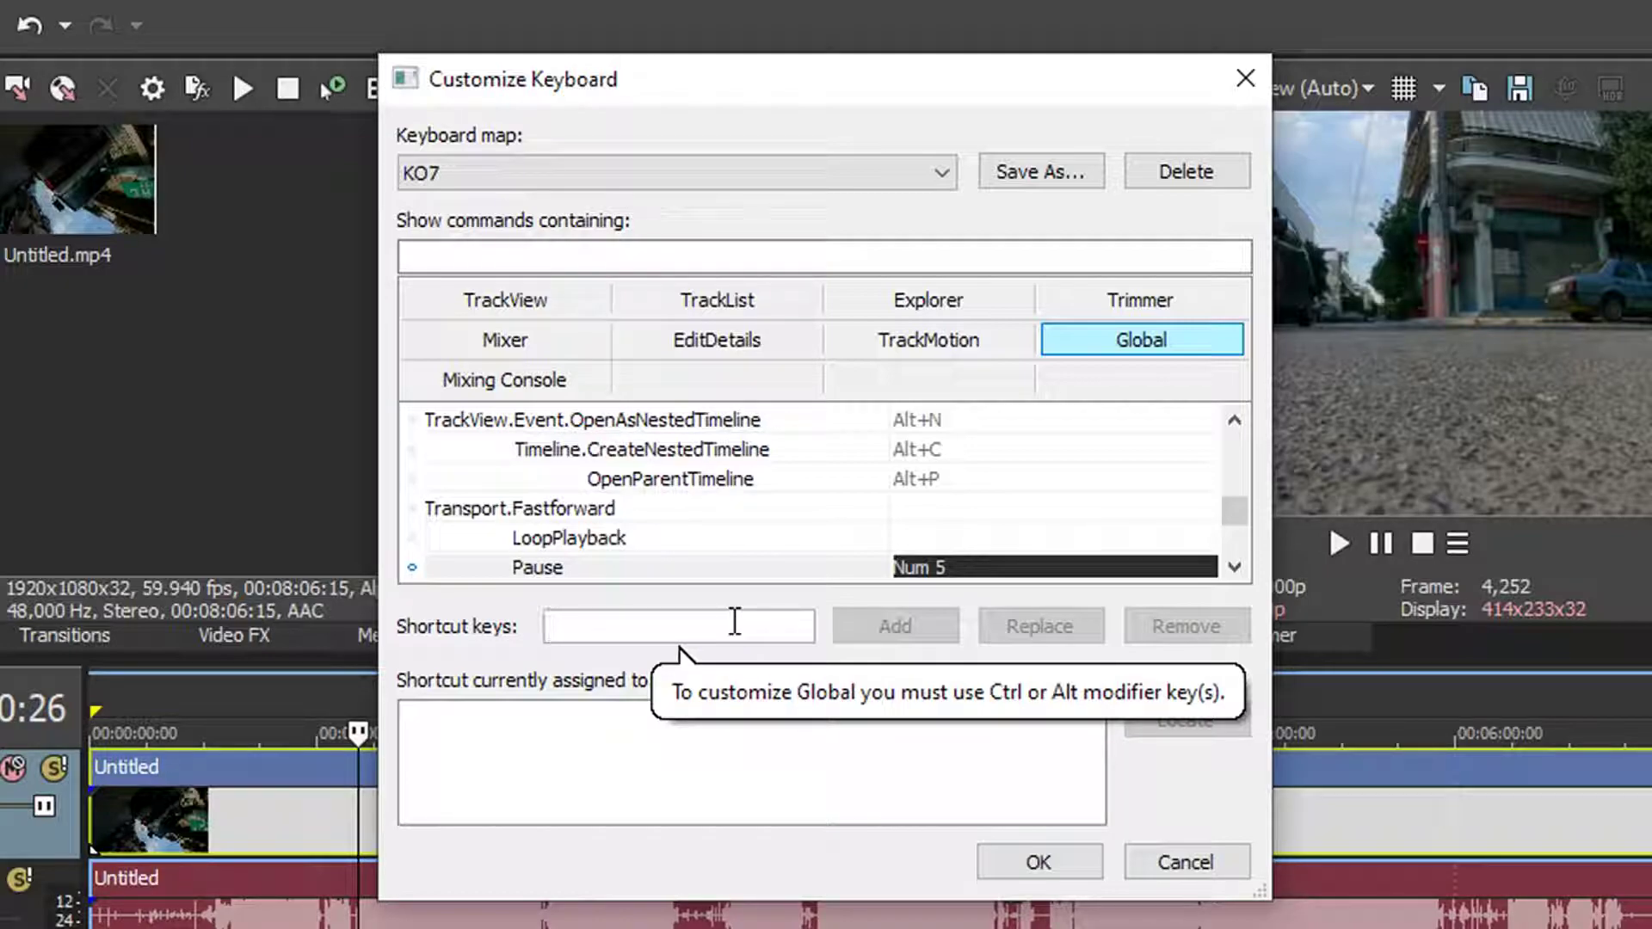
pyautogui.click(517, 305)
# Step: Find Edit.Split via its S shortcut and add Num 8 to it
pyautogui.click(652, 641)
pyautogui.write('S')
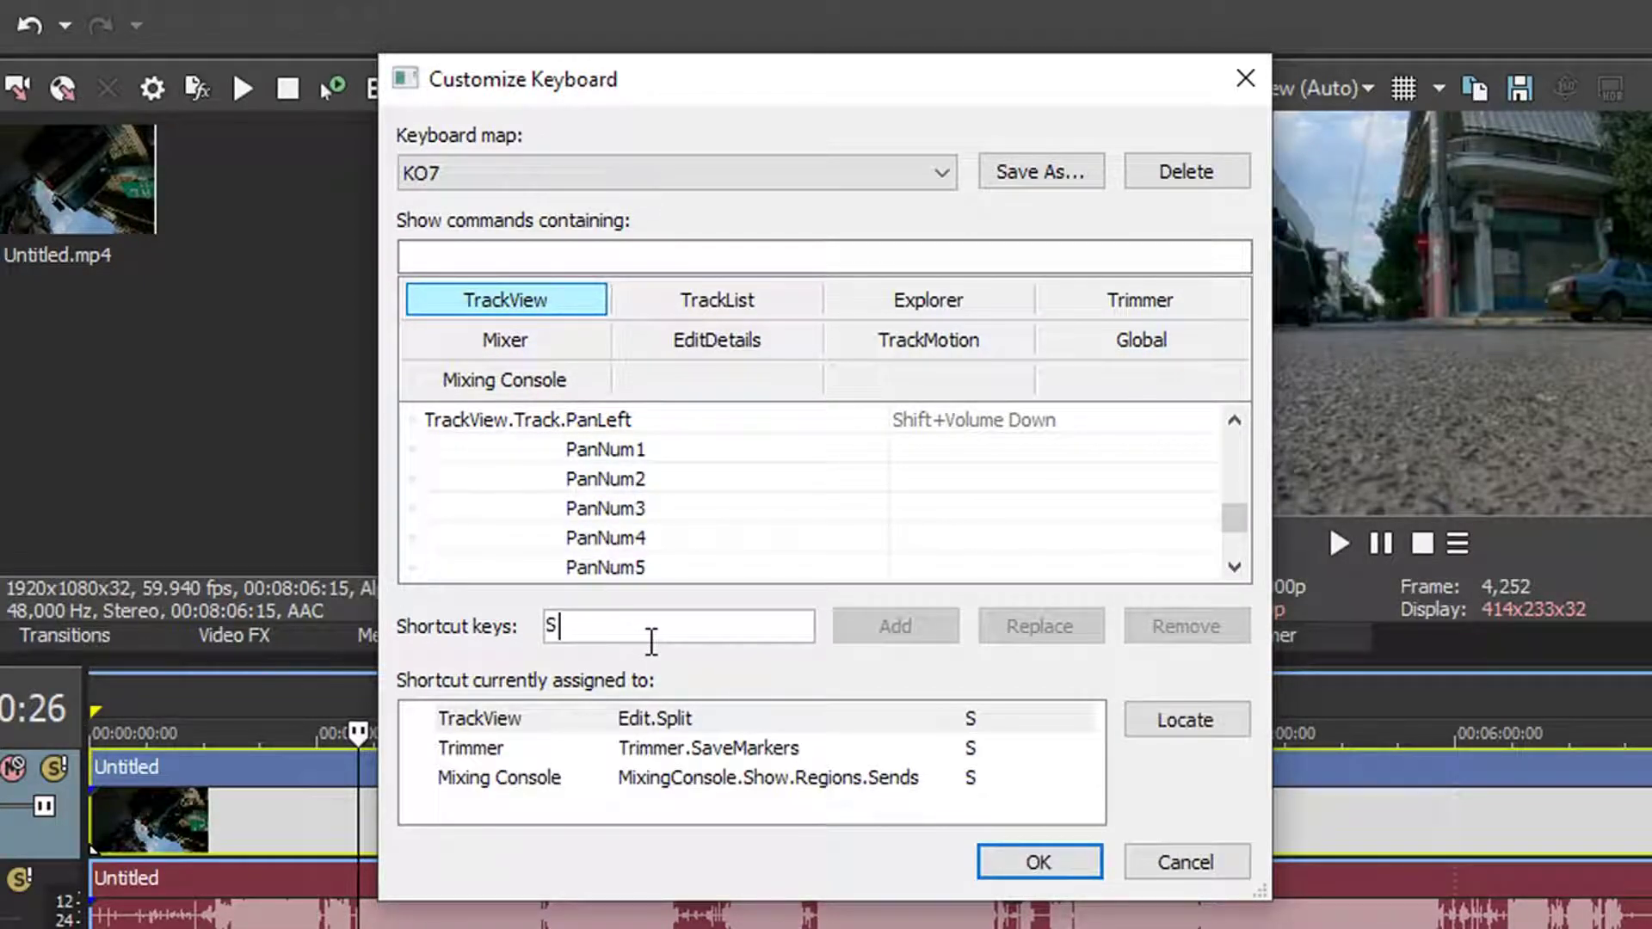
pyautogui.click(708, 719)
pyautogui.click(1135, 716)
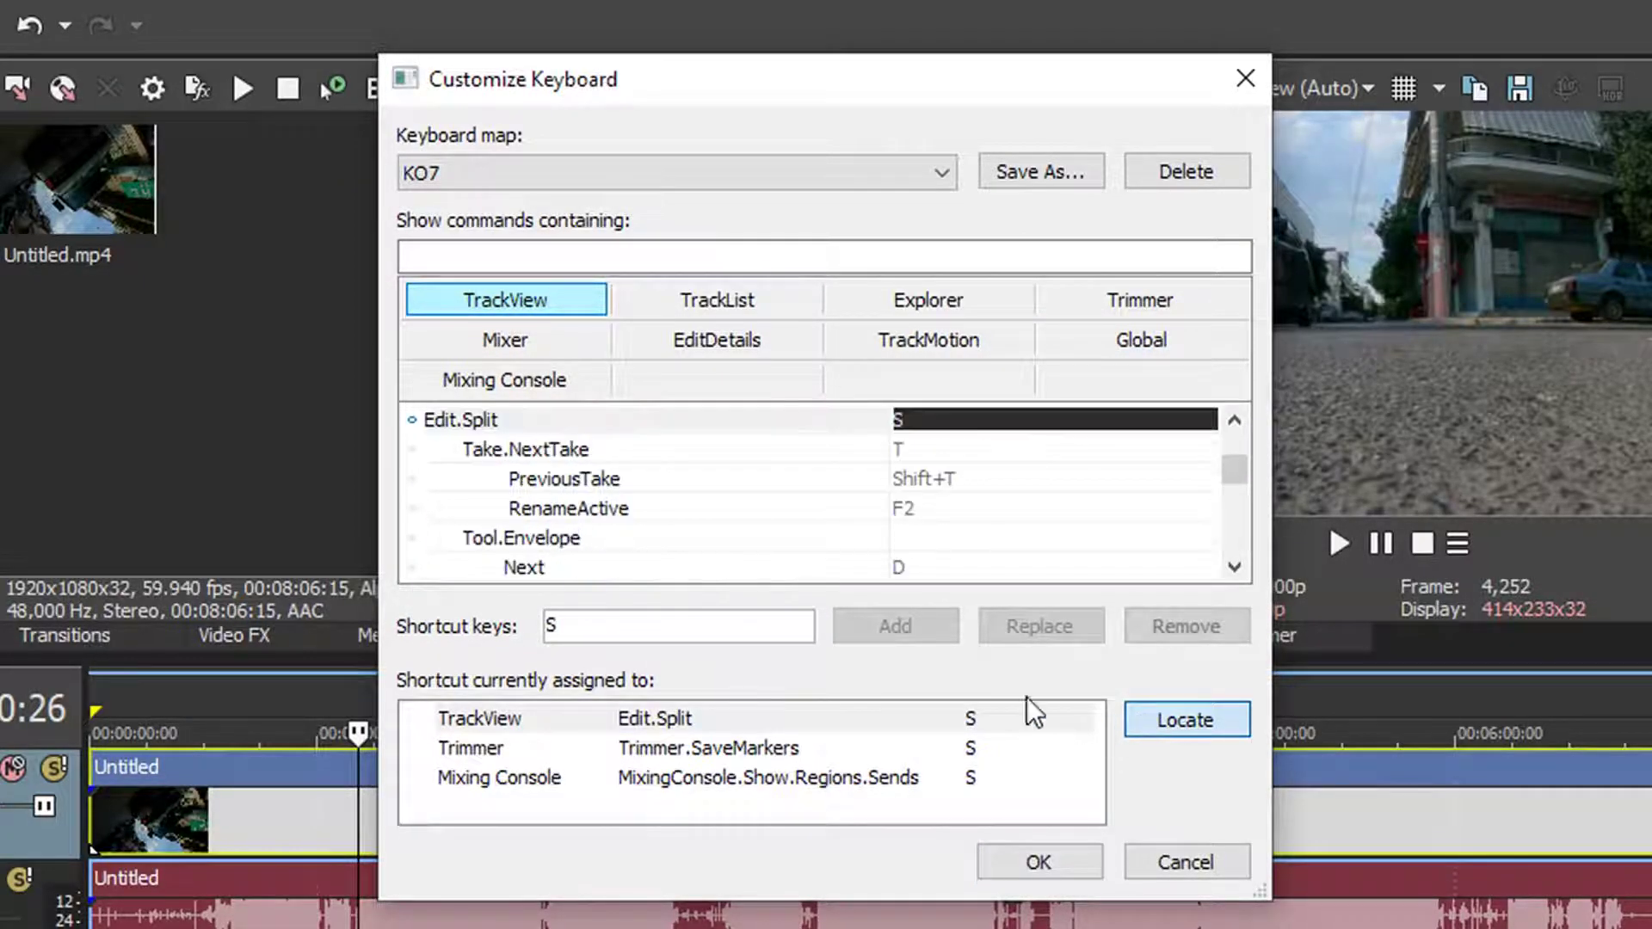
pyautogui.click(718, 623)
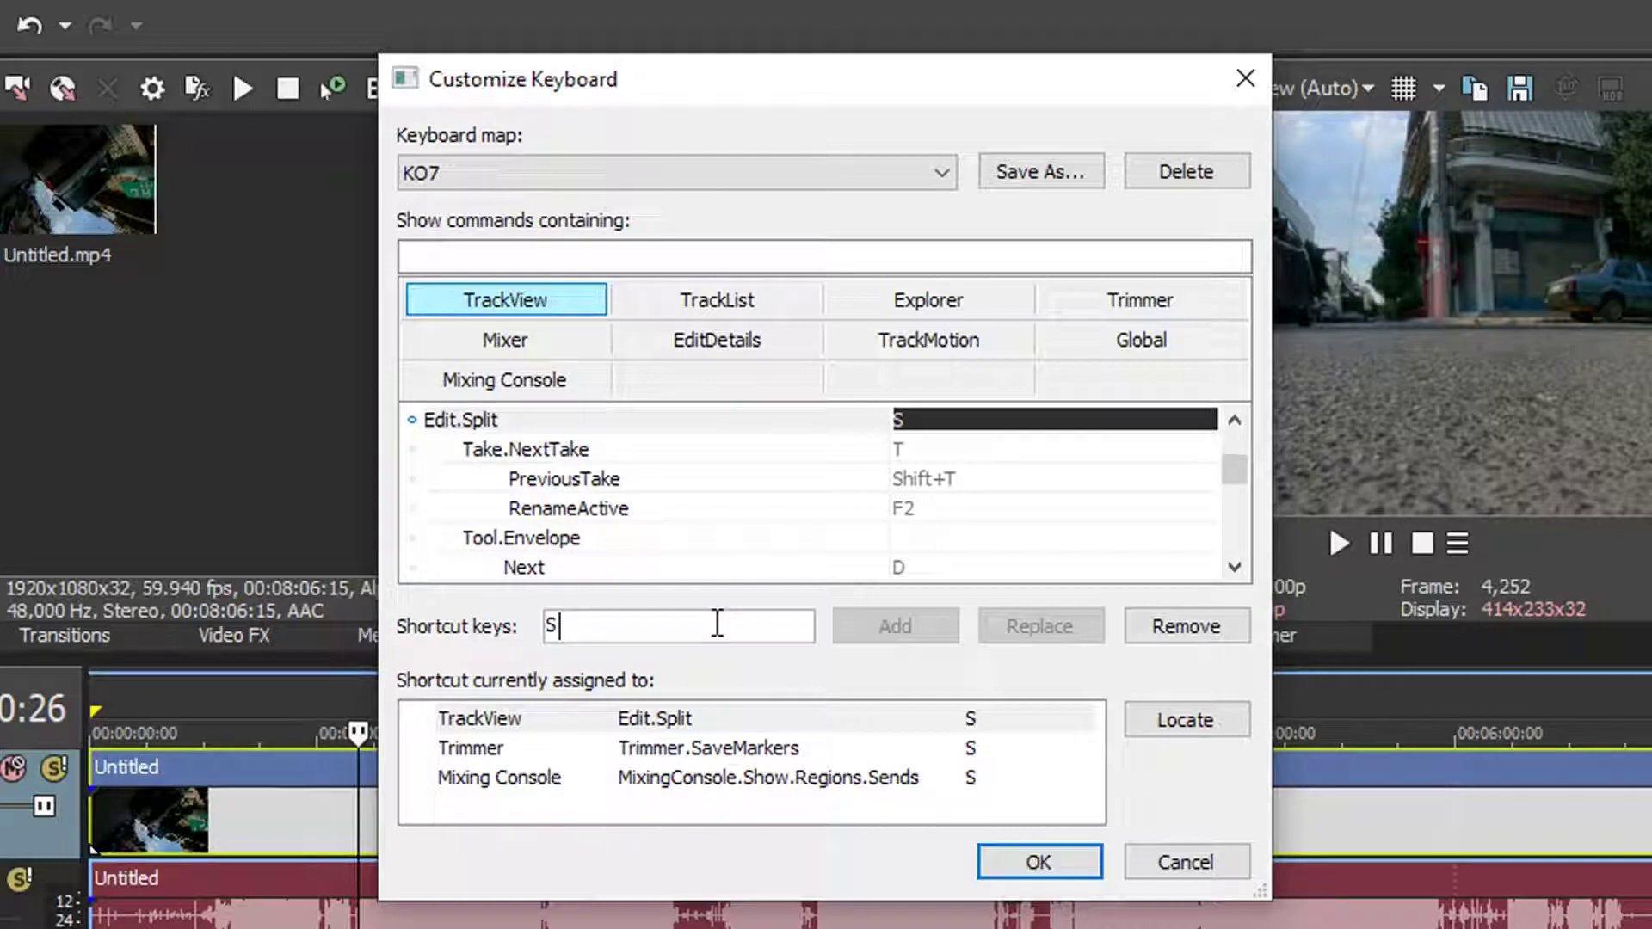
pyautogui.press('KP_8')
pyautogui.click(881, 638)
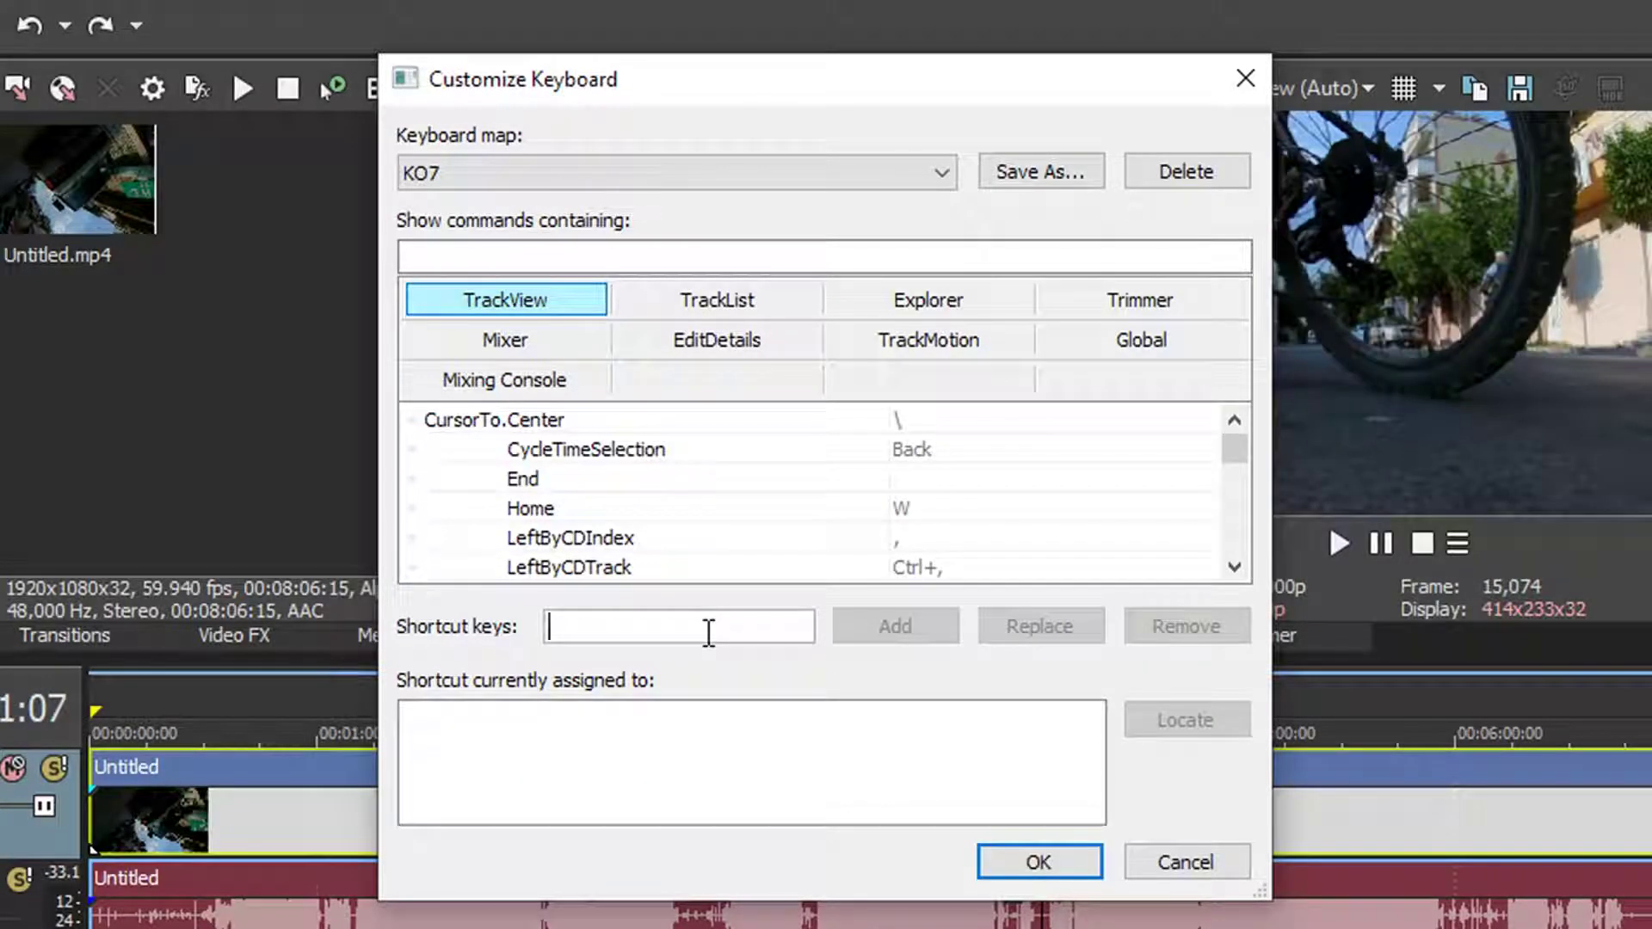
# Step: Find CursorTo.LeftByPixel via the Left arrow and add Num 1 to it
pyautogui.press('Left')
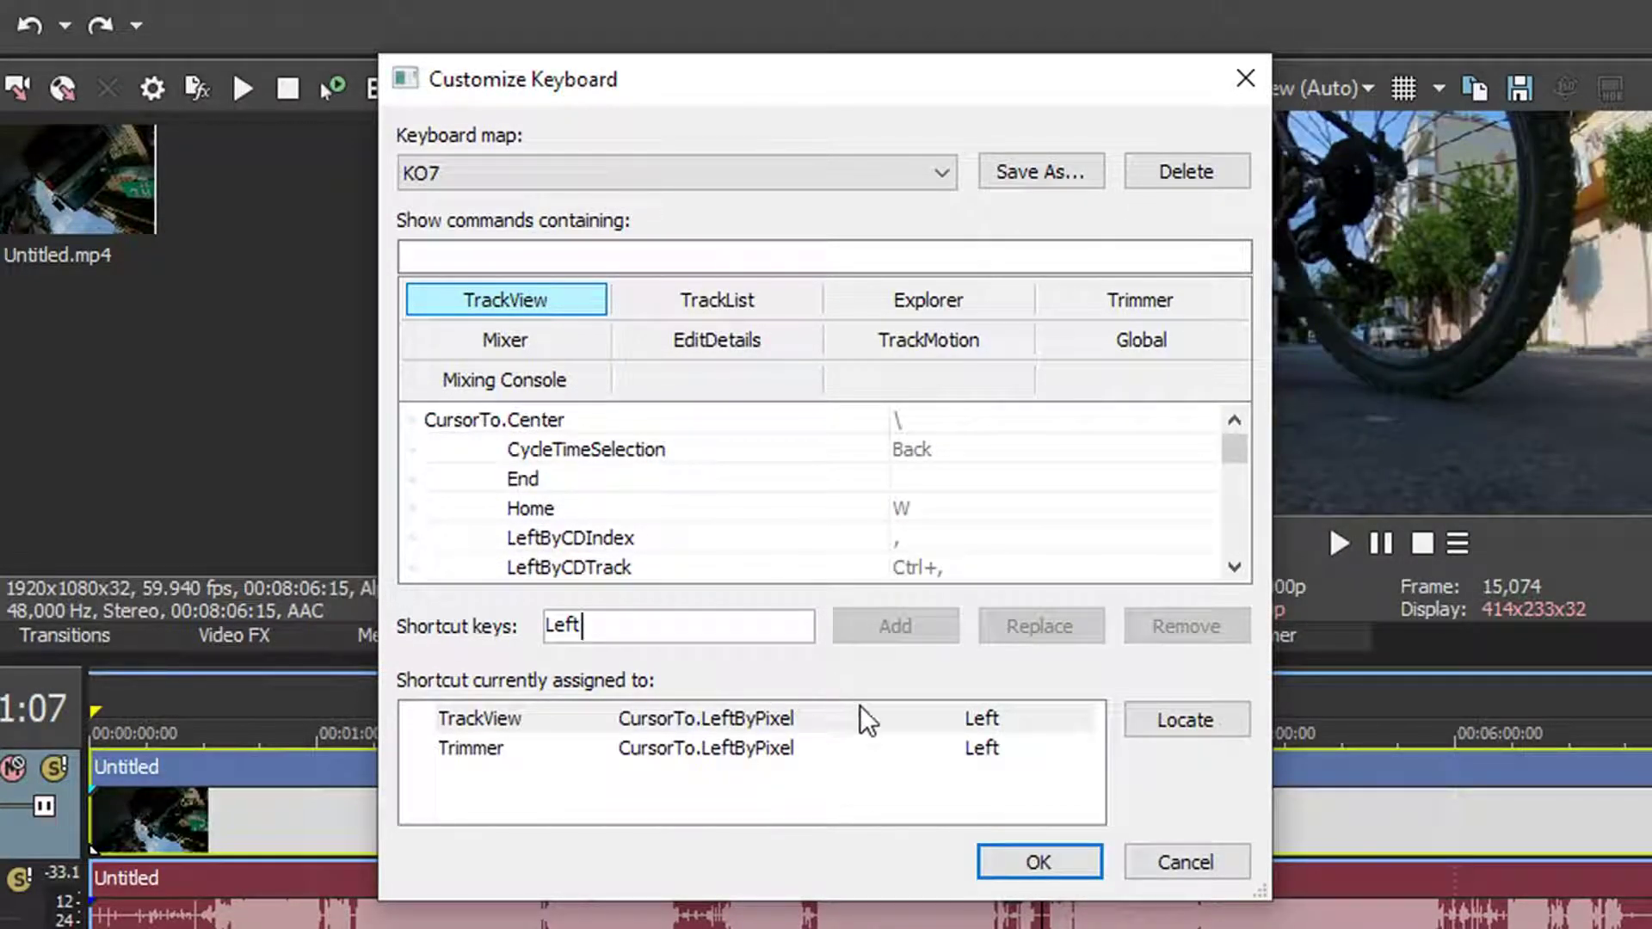
pyautogui.click(1158, 715)
pyautogui.click(736, 631)
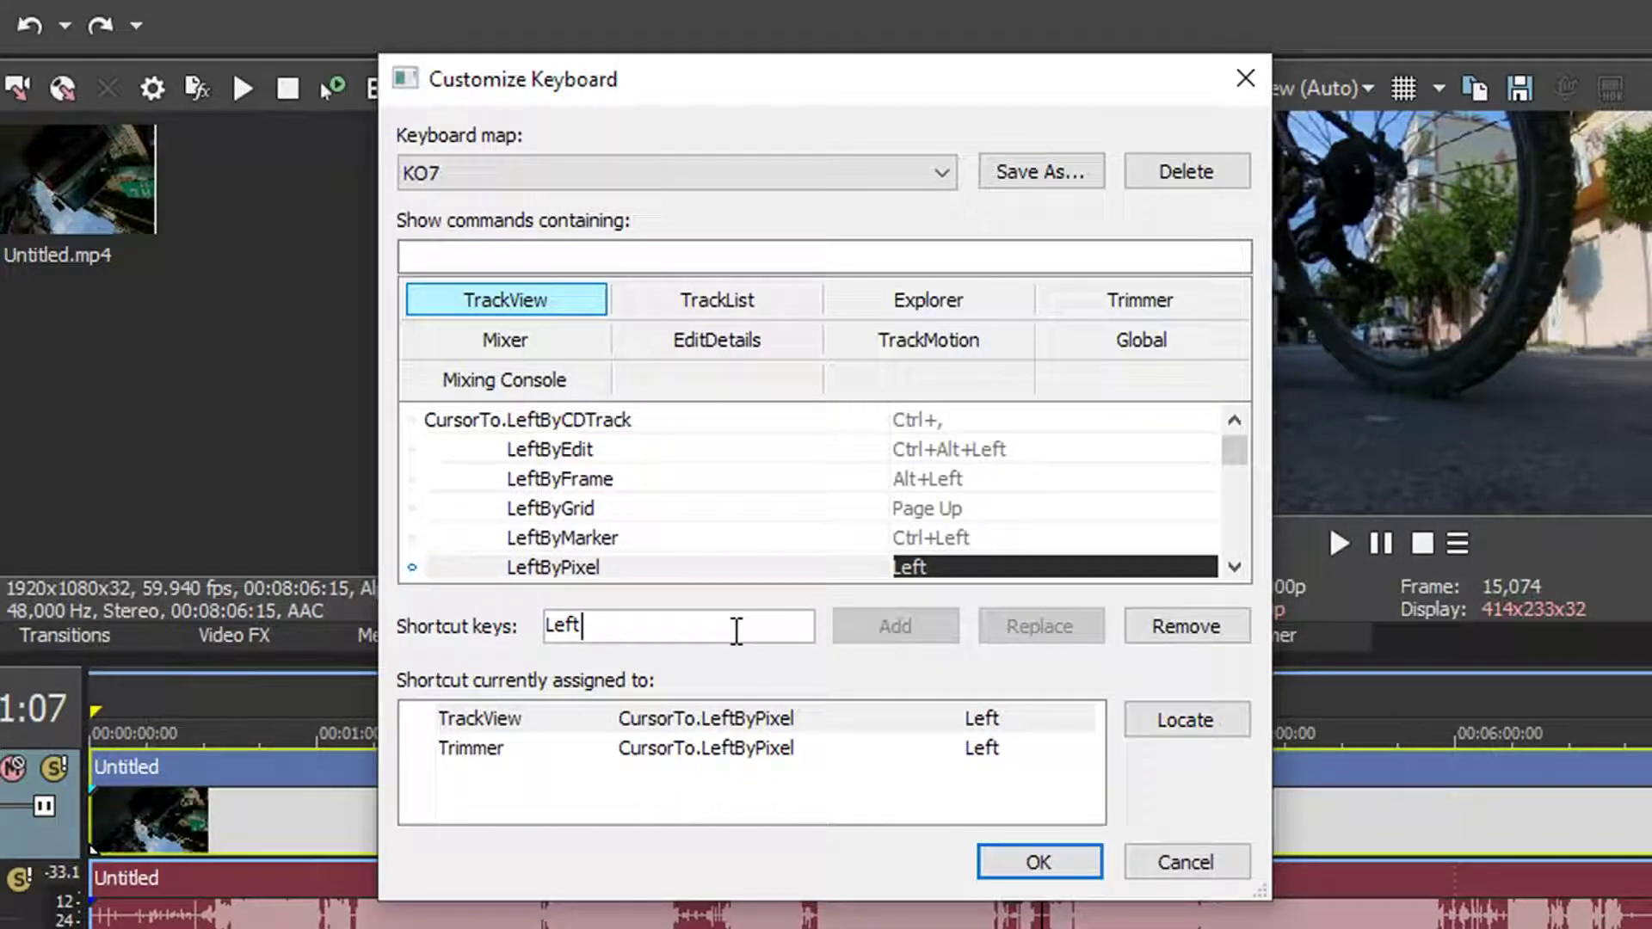
pyautogui.press('KP_1')
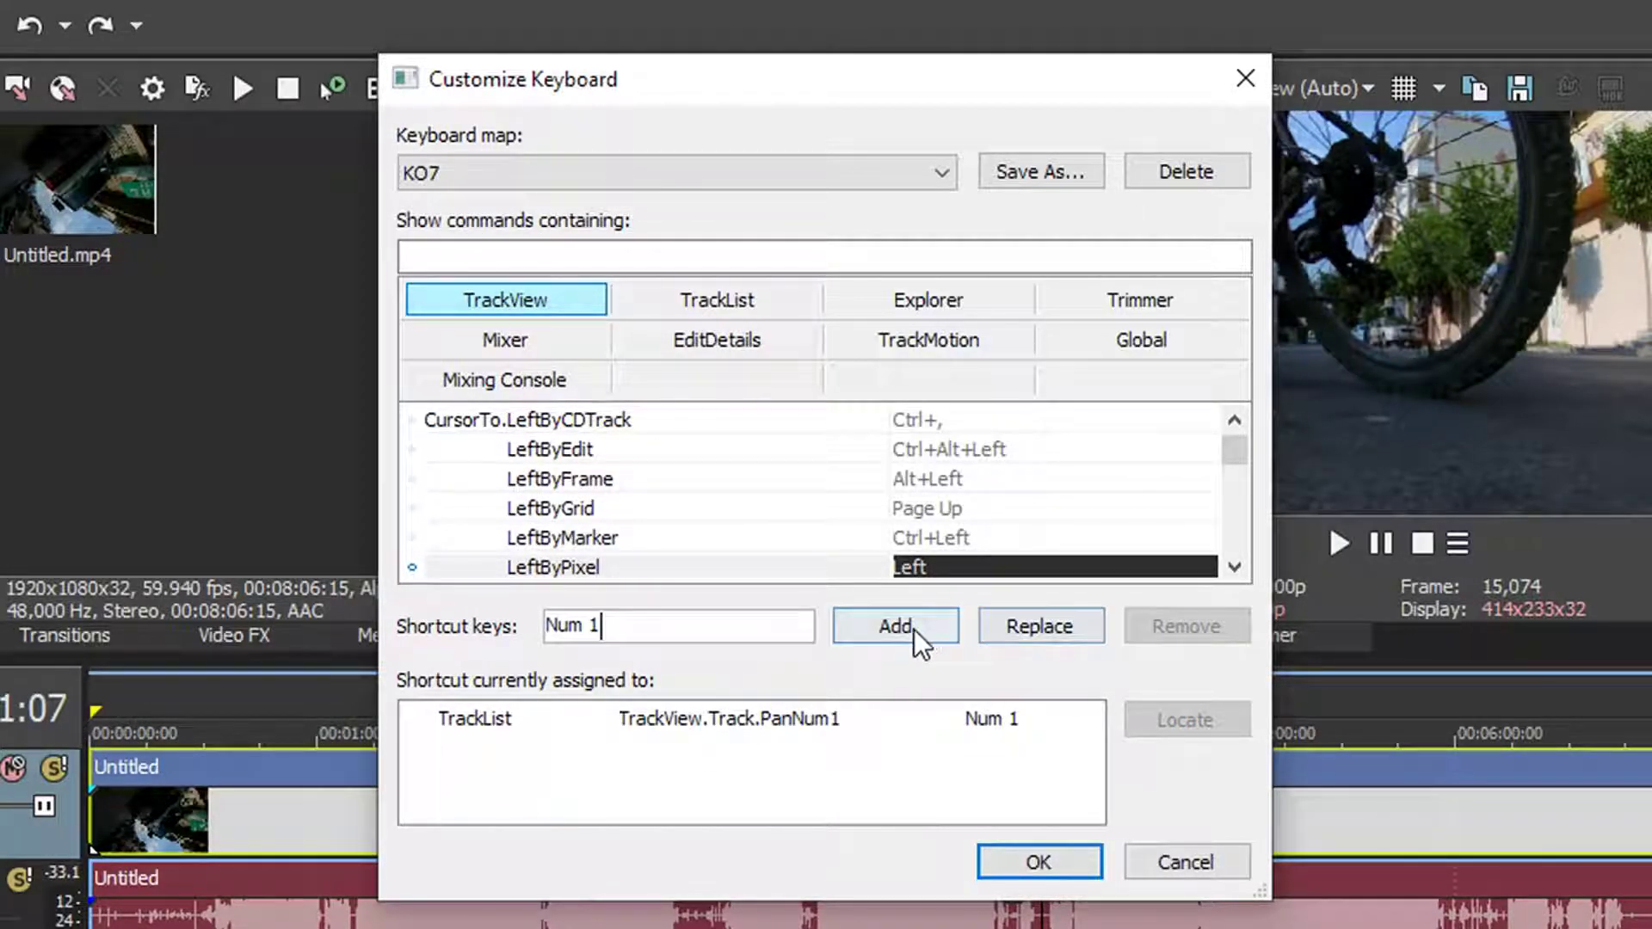
pyautogui.click(914, 631)
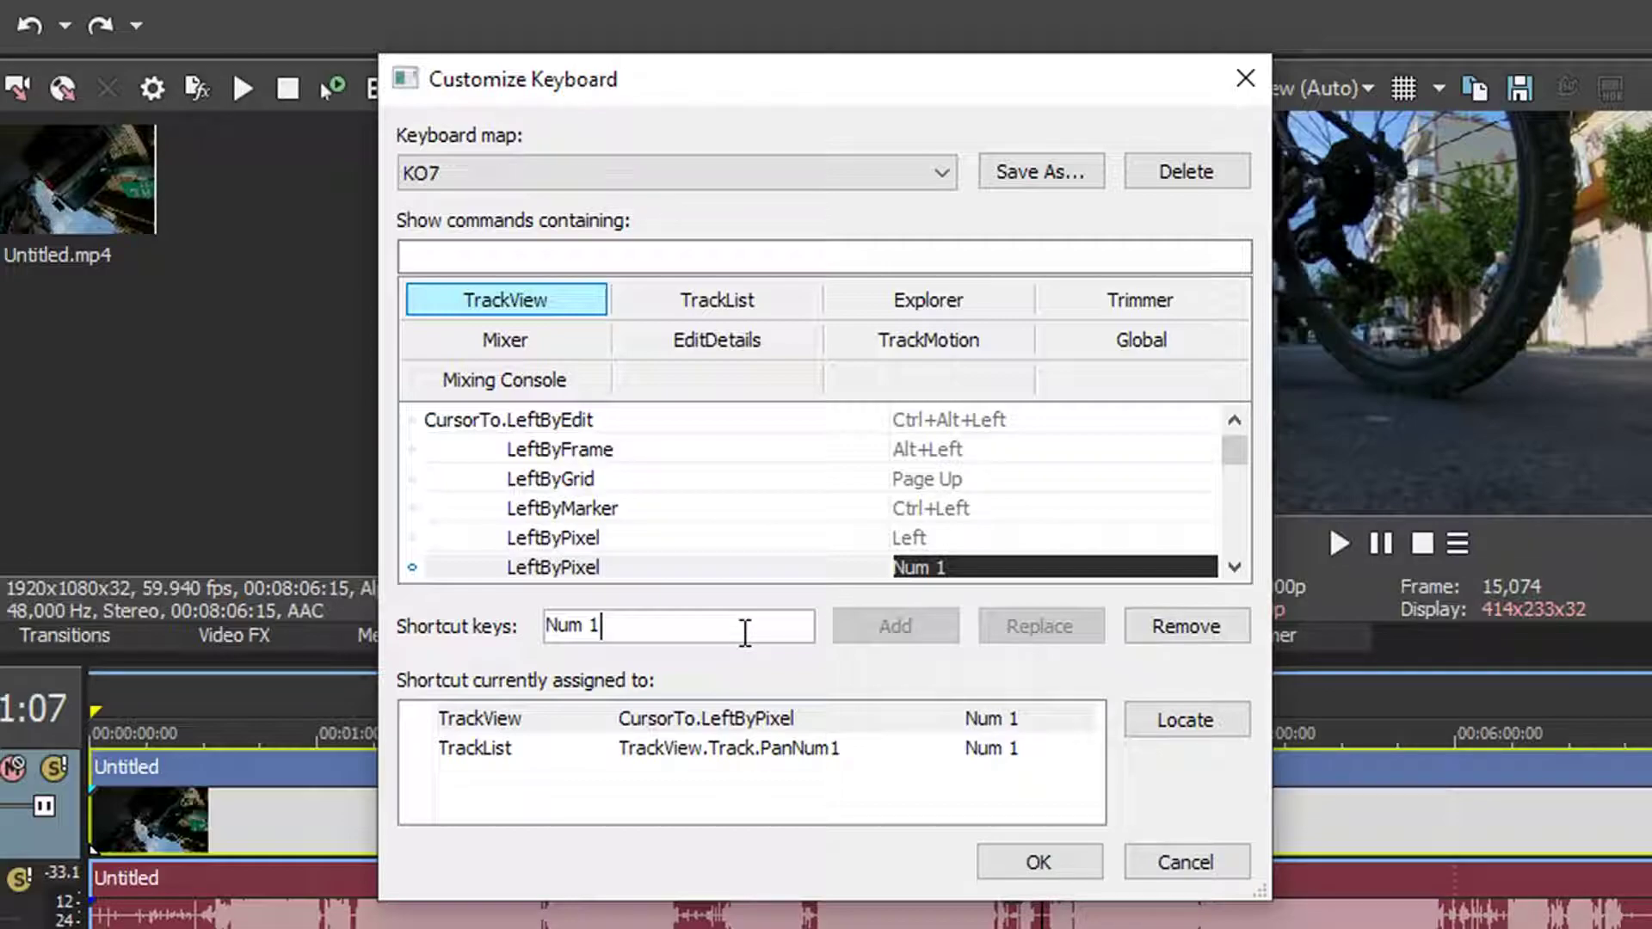
# Step: Find CursorTo.RightByPixel via the Right arrow and add Num 3 to it
pyautogui.press('Right')
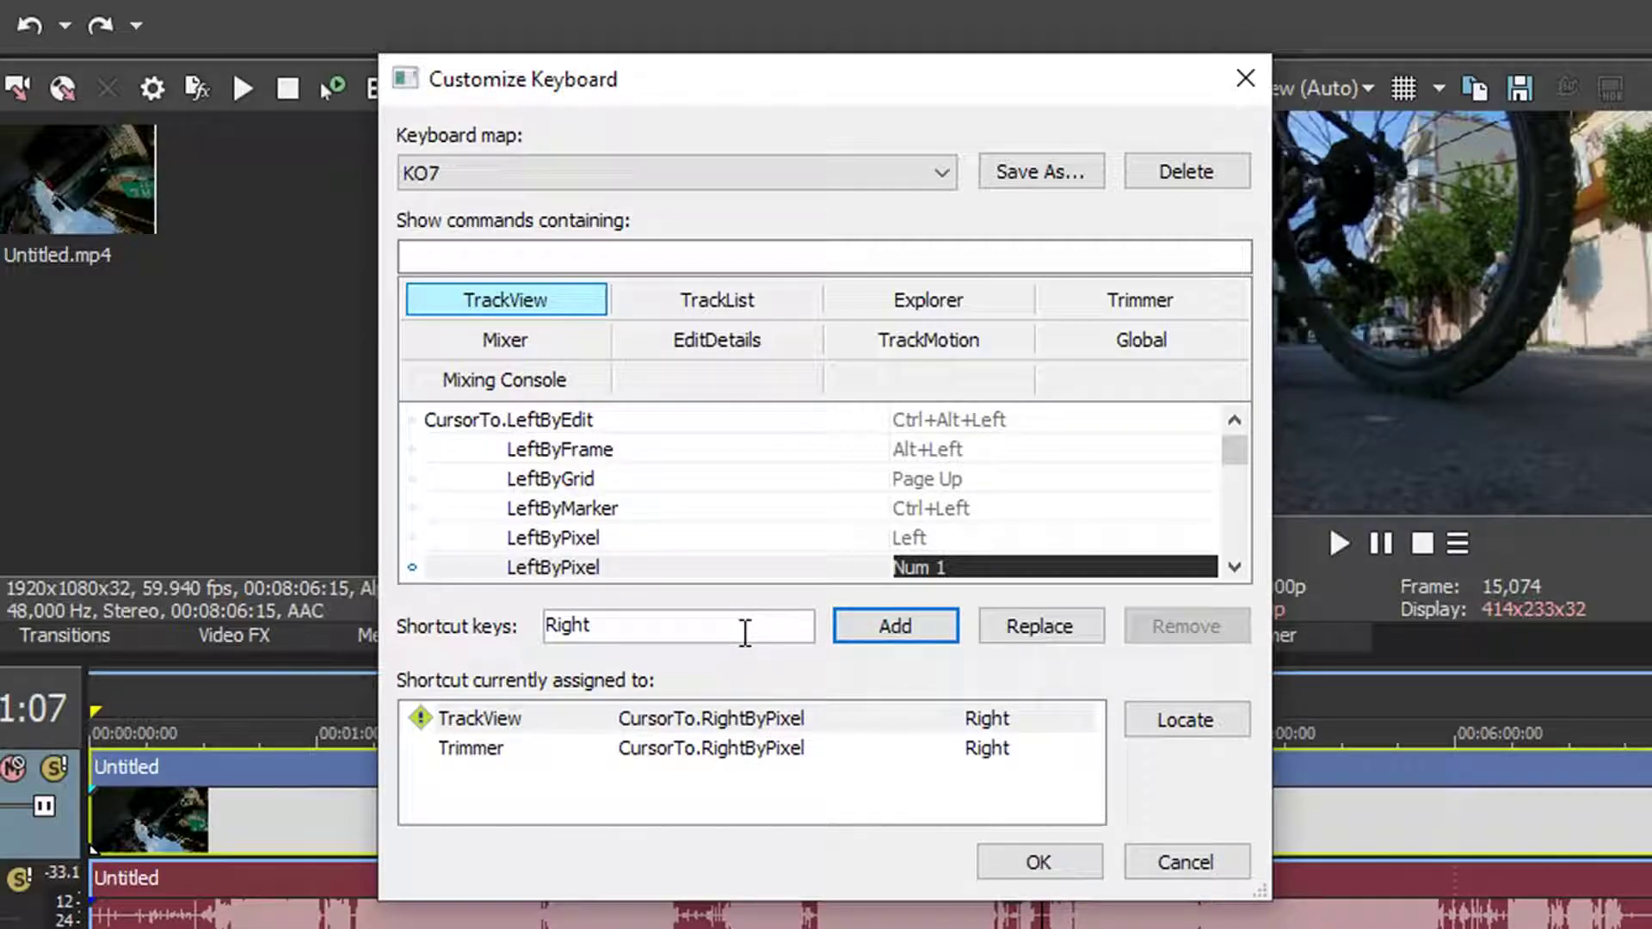
pyautogui.click(1172, 716)
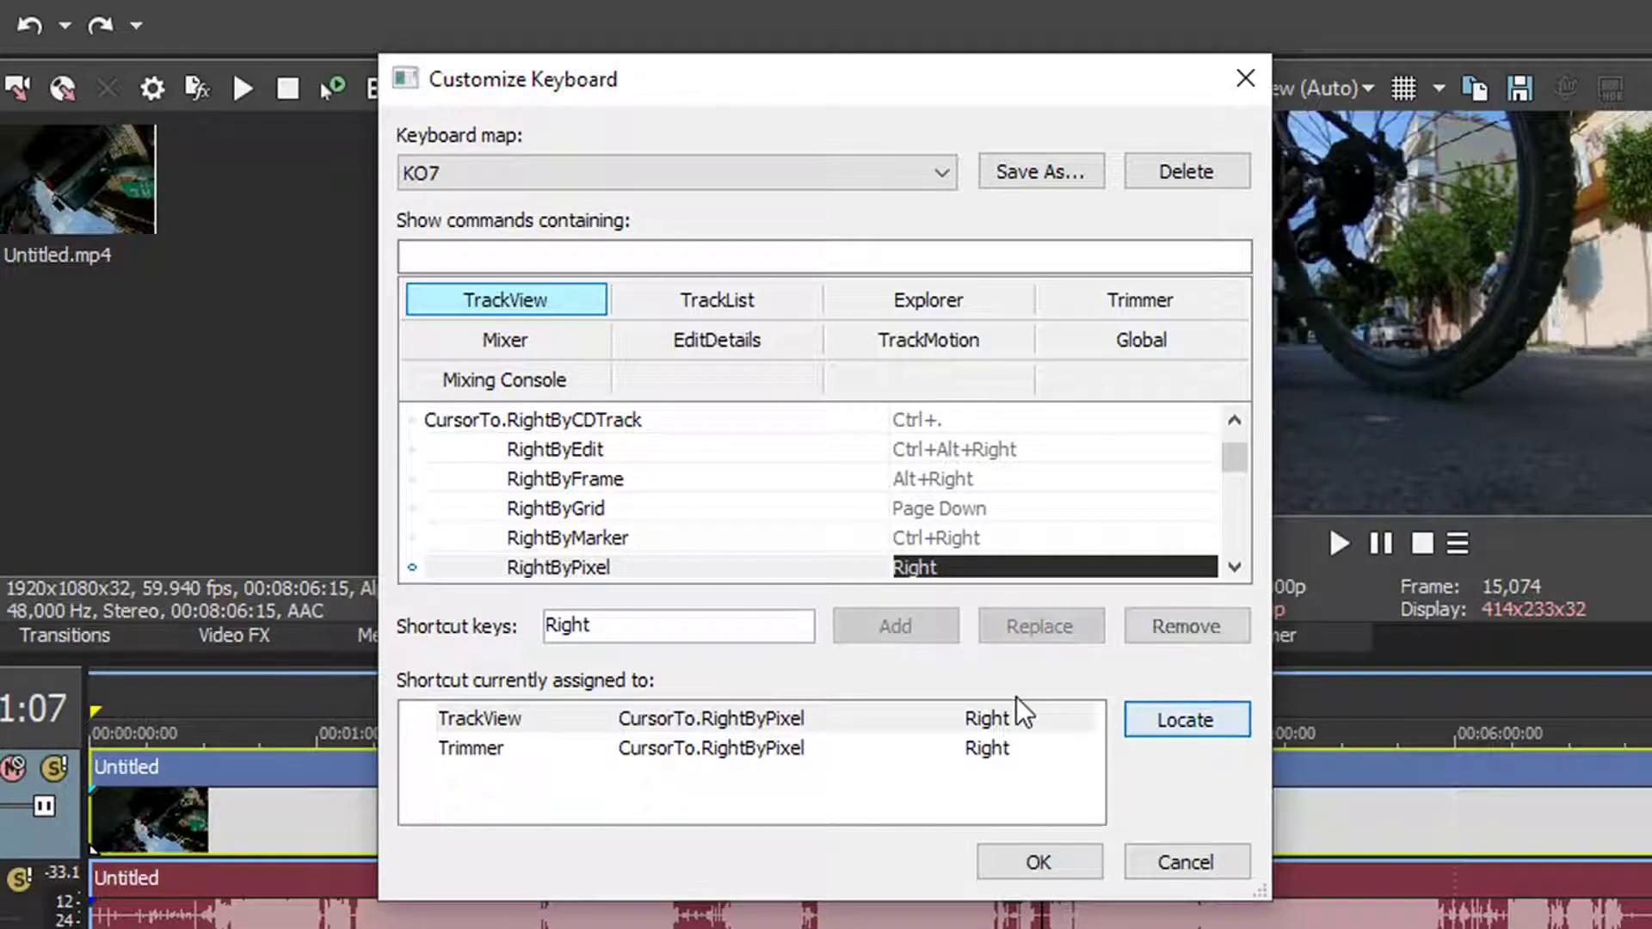
pyautogui.click(796, 629)
pyautogui.press('KP_3')
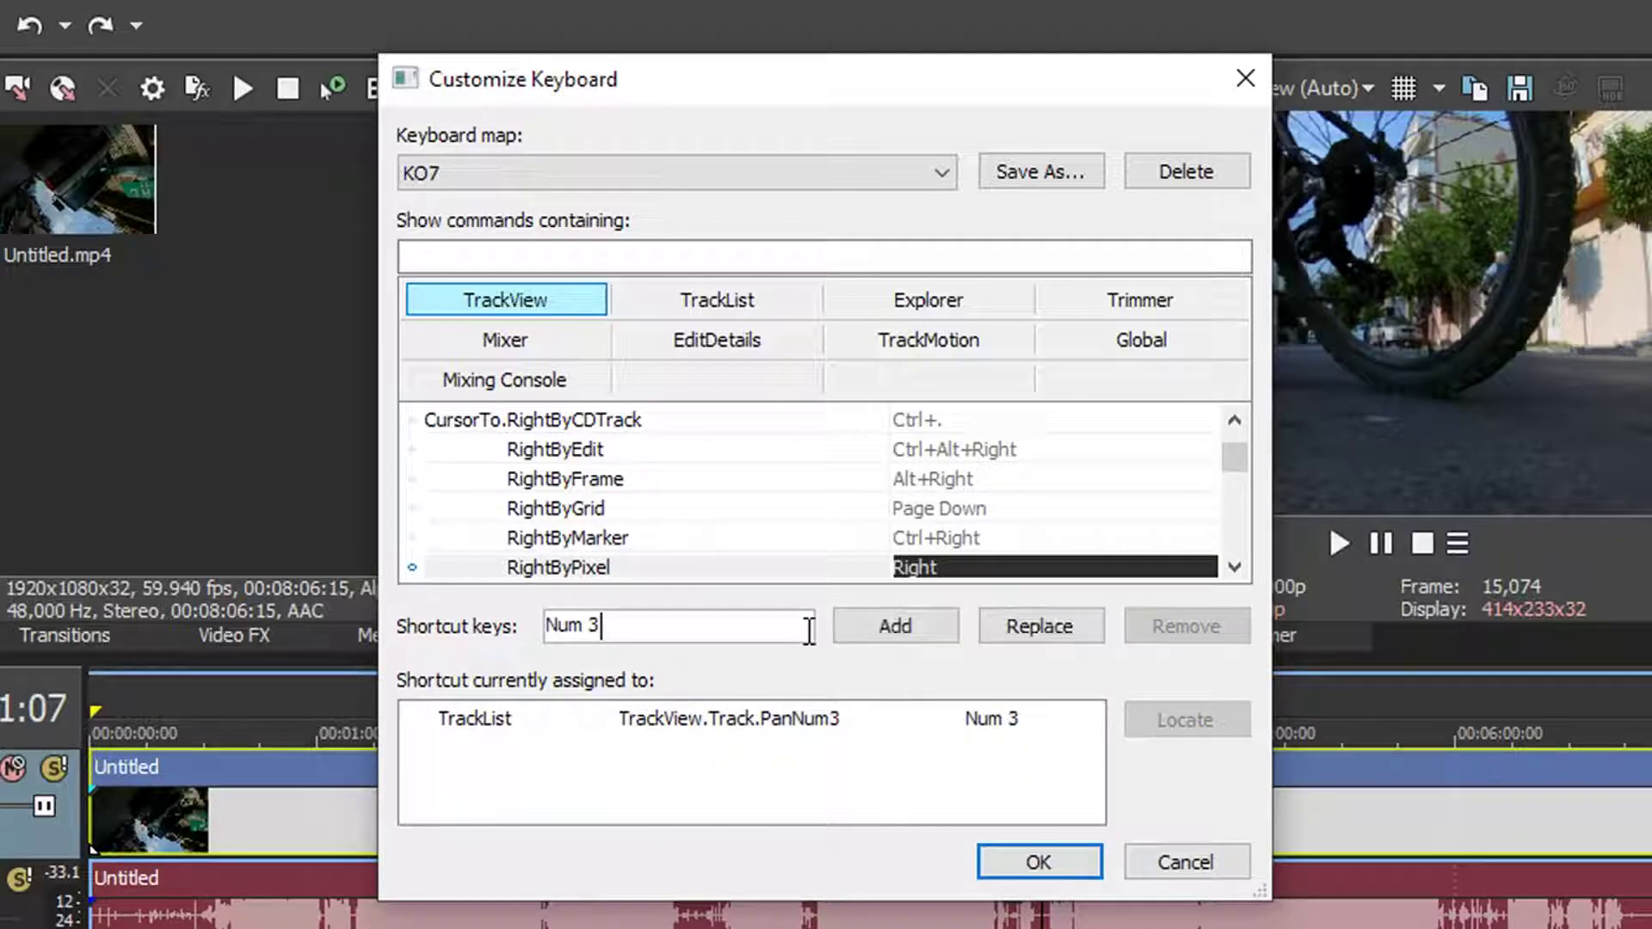
pyautogui.click(893, 626)
pyautogui.click(771, 638)
pyautogui.click(655, 252)
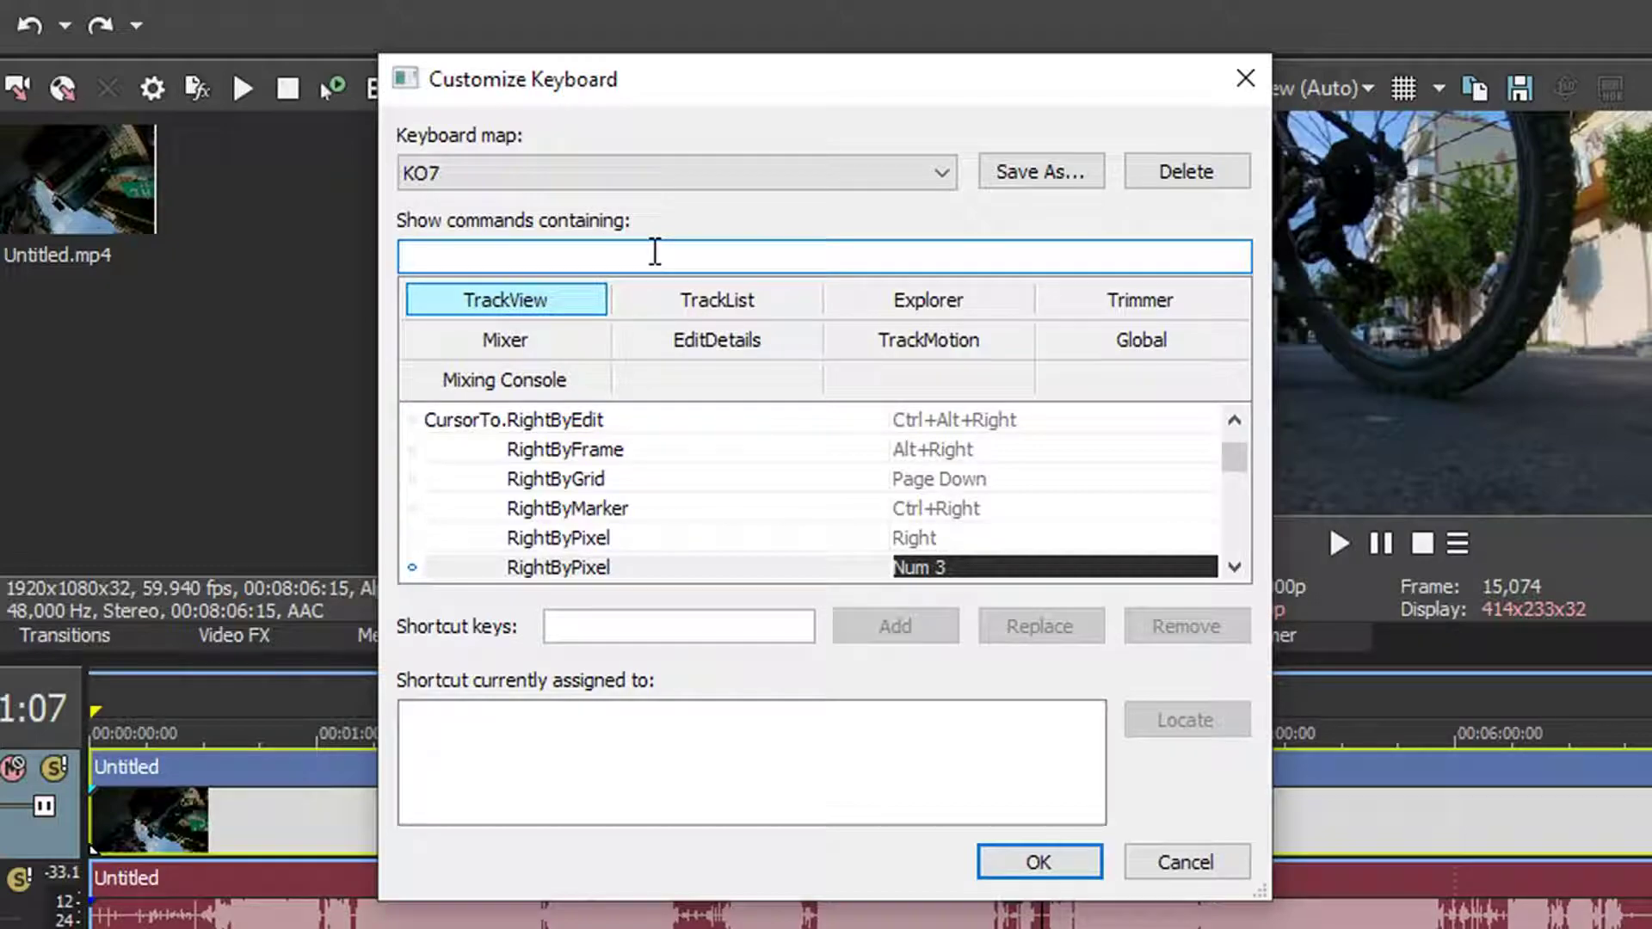
# Step: Filter commands by 'un' and assign Num 9 to Edit.Undo
pyautogui.write('u')
pyautogui.write('n')
pyautogui.click(566, 422)
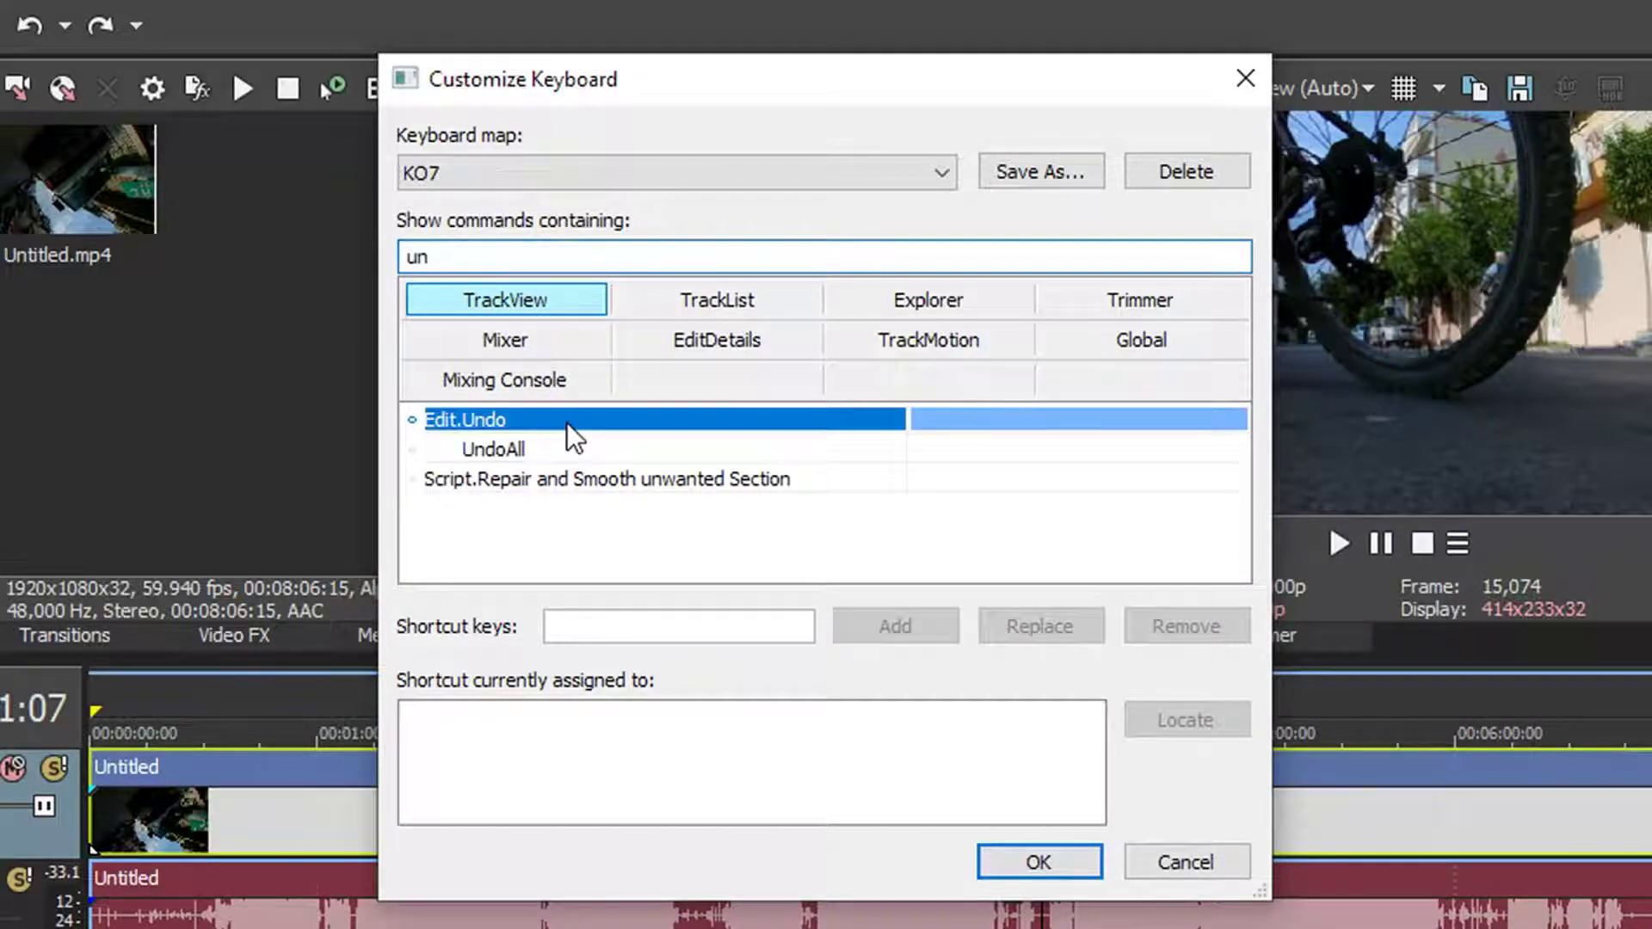
pyautogui.click(613, 620)
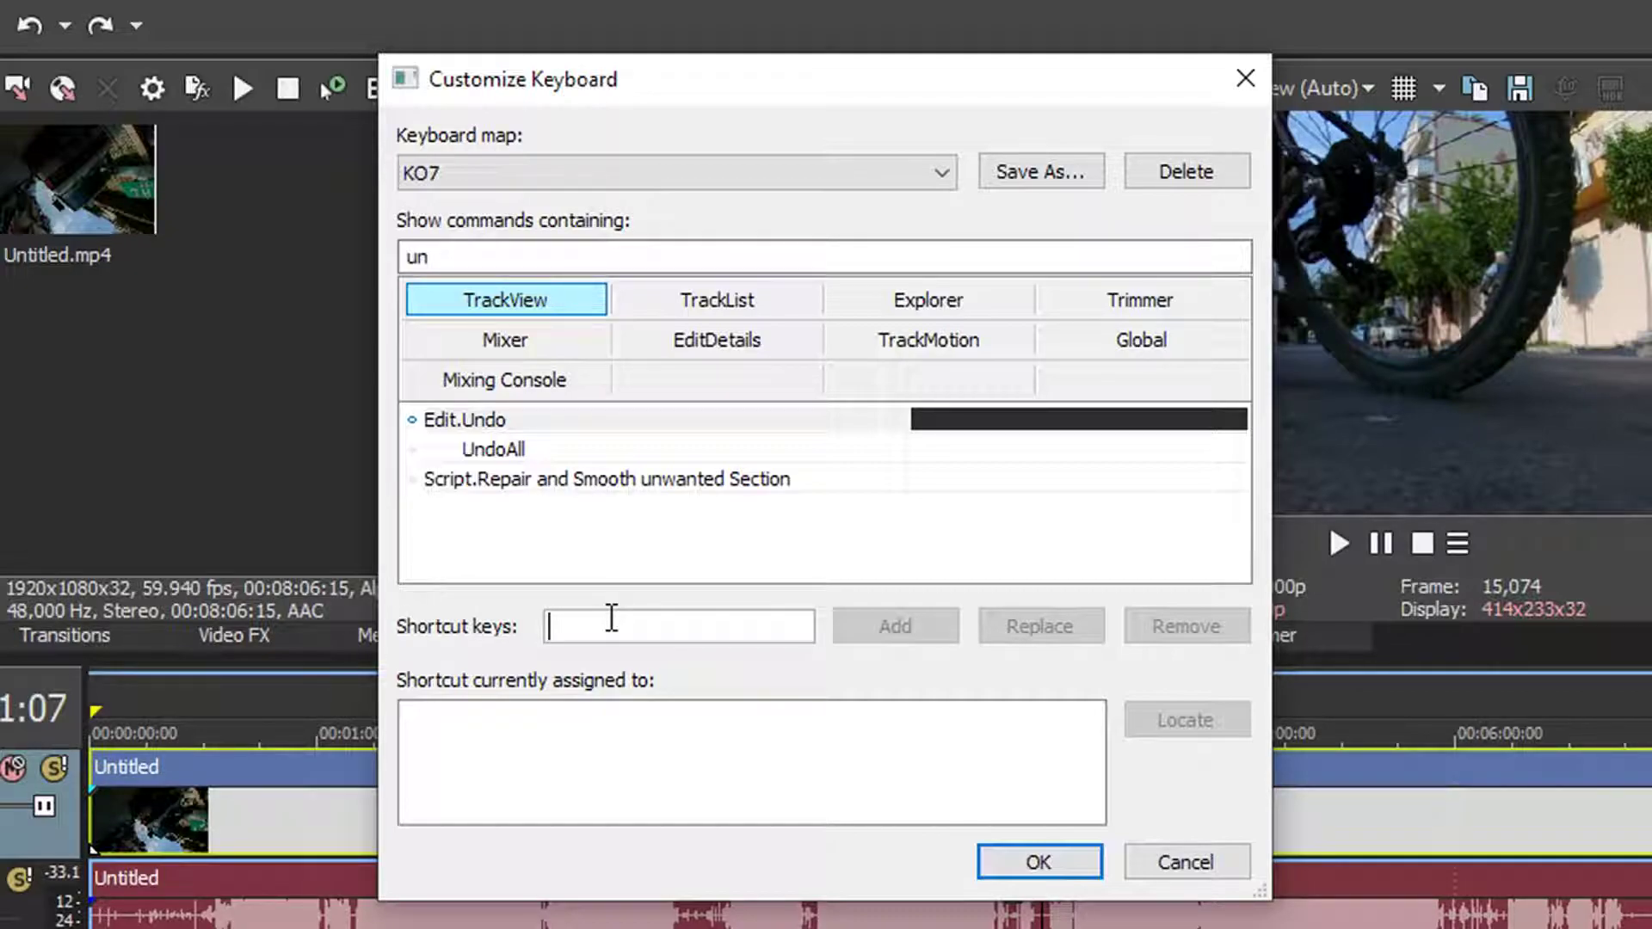
pyautogui.press('KP_9')
pyautogui.click(895, 627)
# Step: Filter commands by 'del' and assign Num 7 to Edit.Delete
pyautogui.click(616, 250)
pyautogui.press('BackSpace')
pyautogui.press('BackSpace')
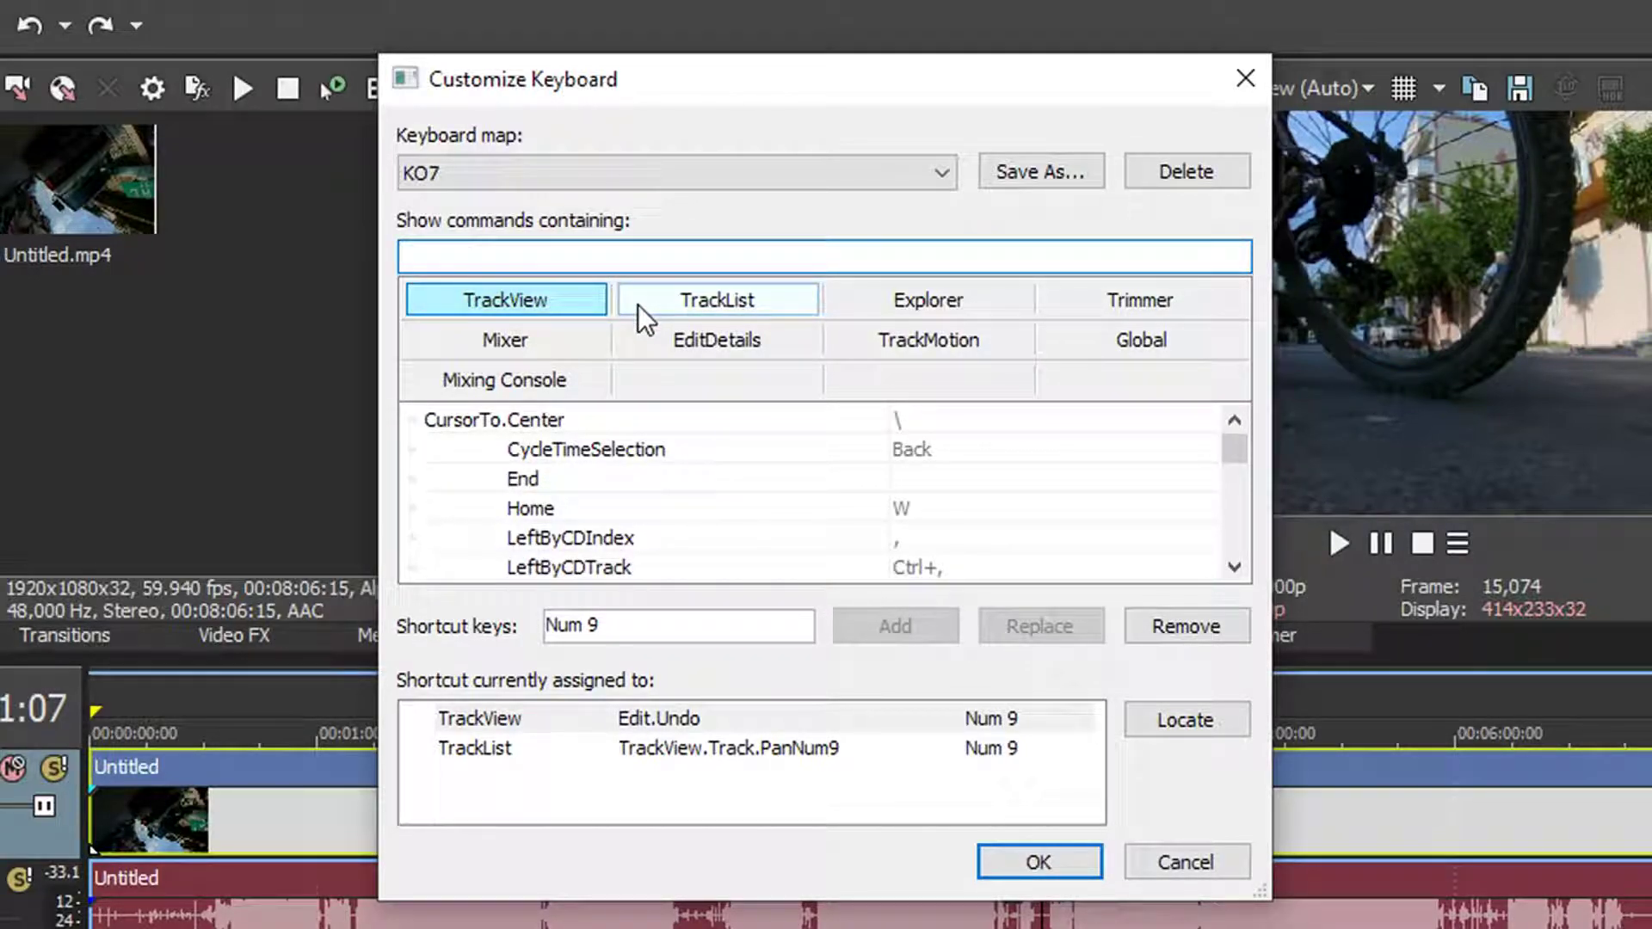
pyautogui.write('de')
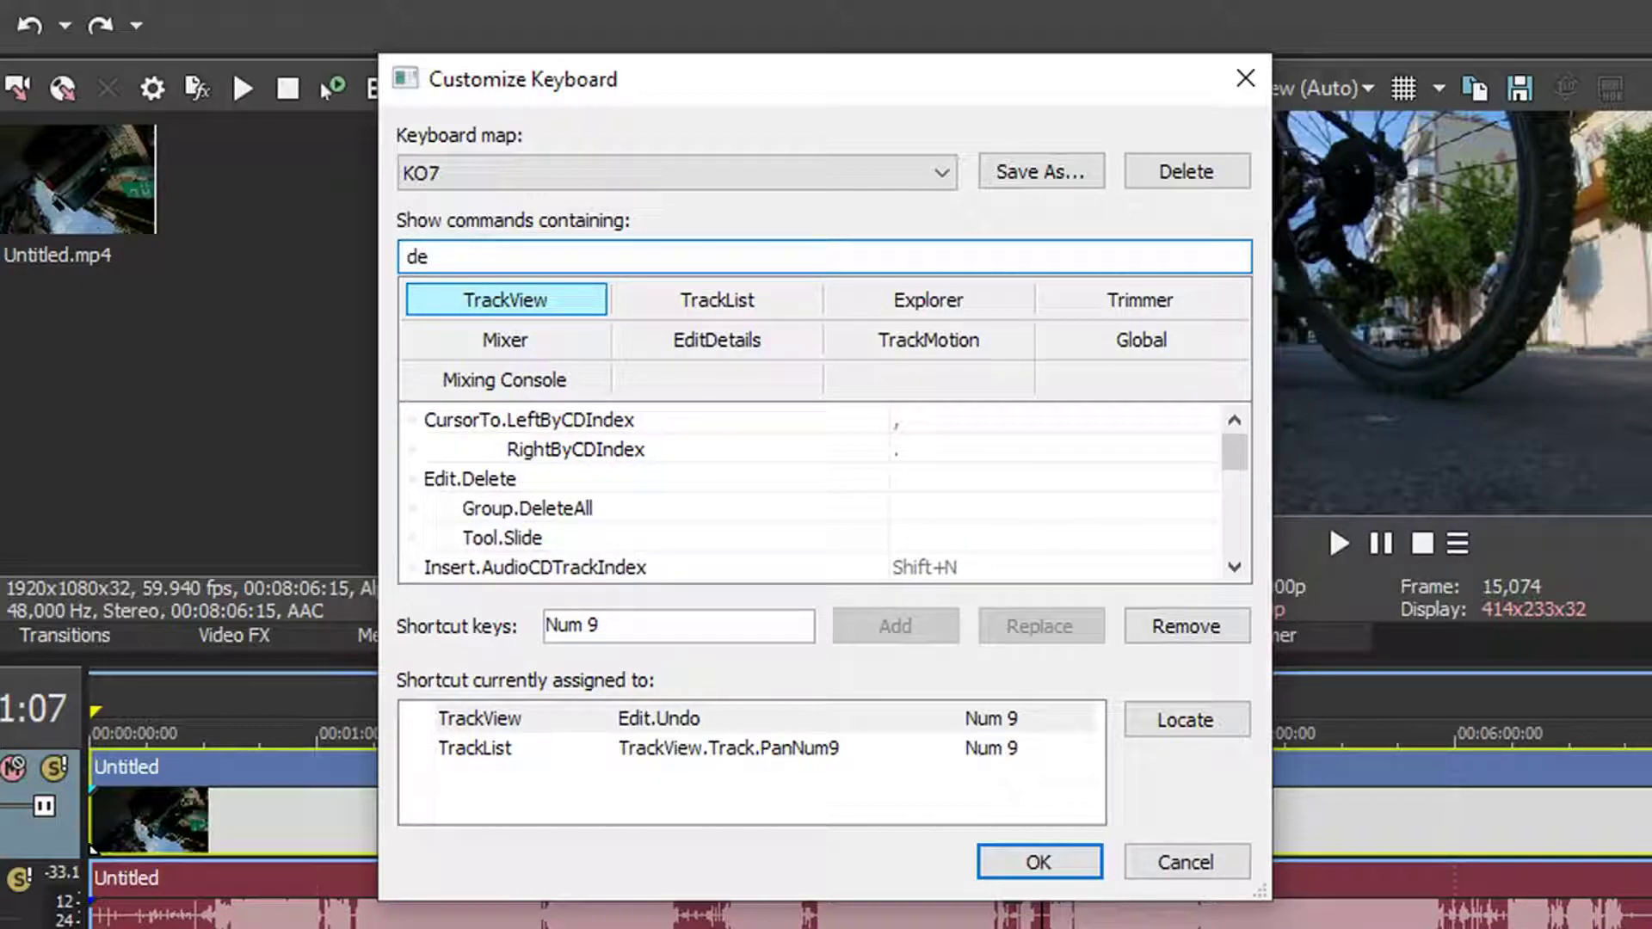
pyautogui.write('l')
pyautogui.click(592, 419)
pyautogui.click(623, 626)
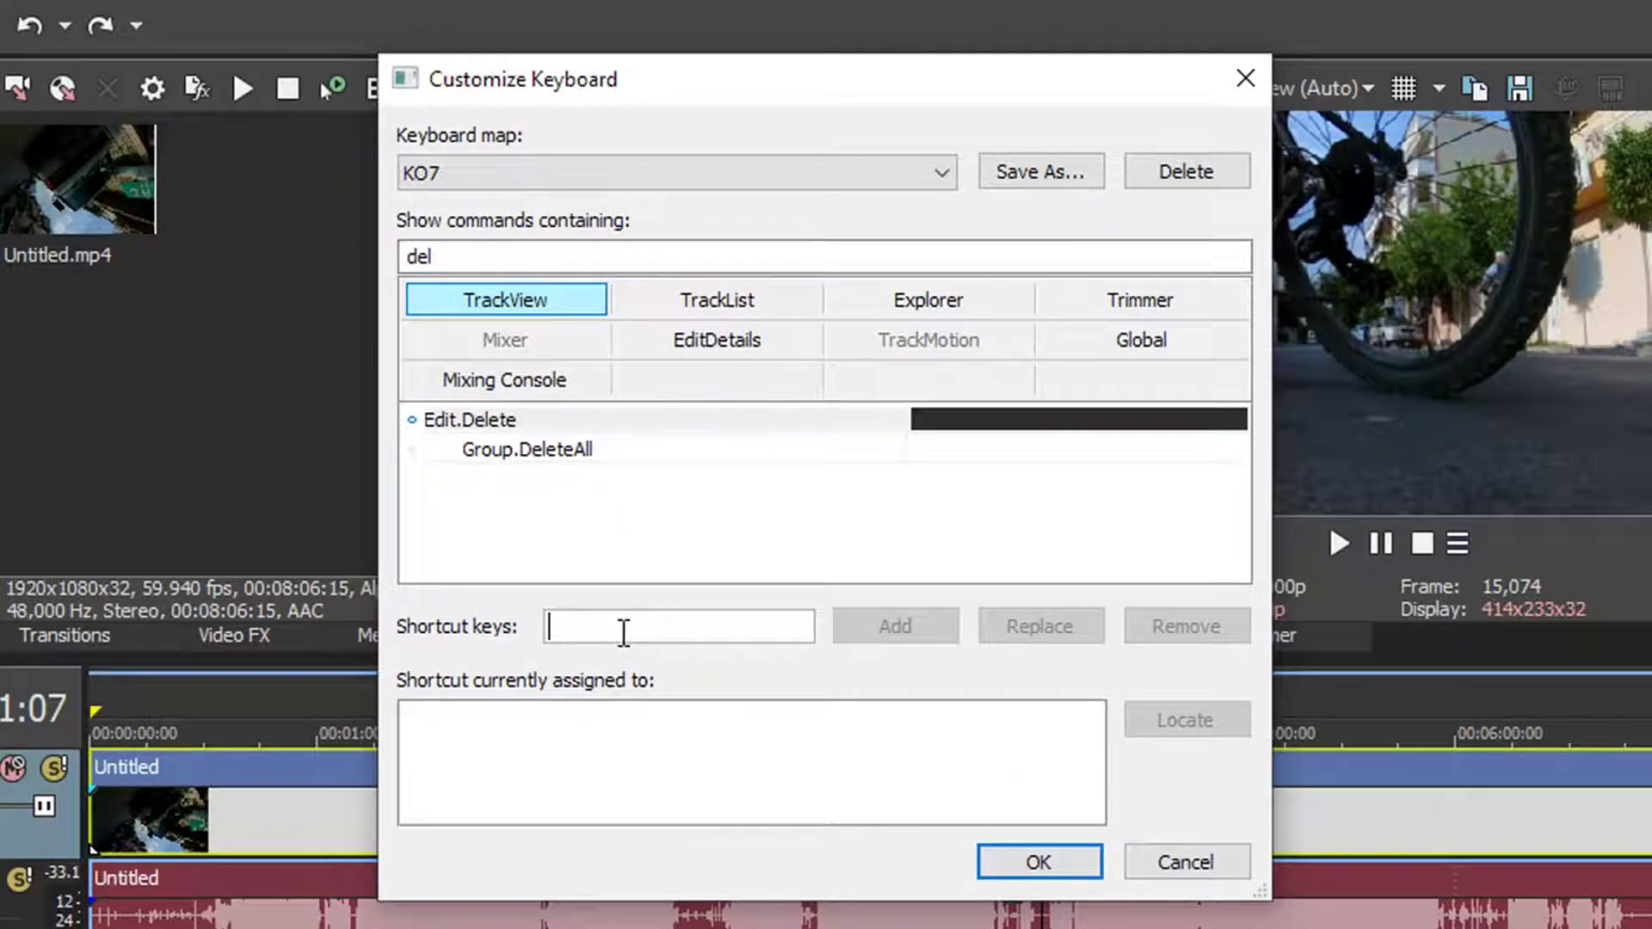
pyautogui.press('KP_7')
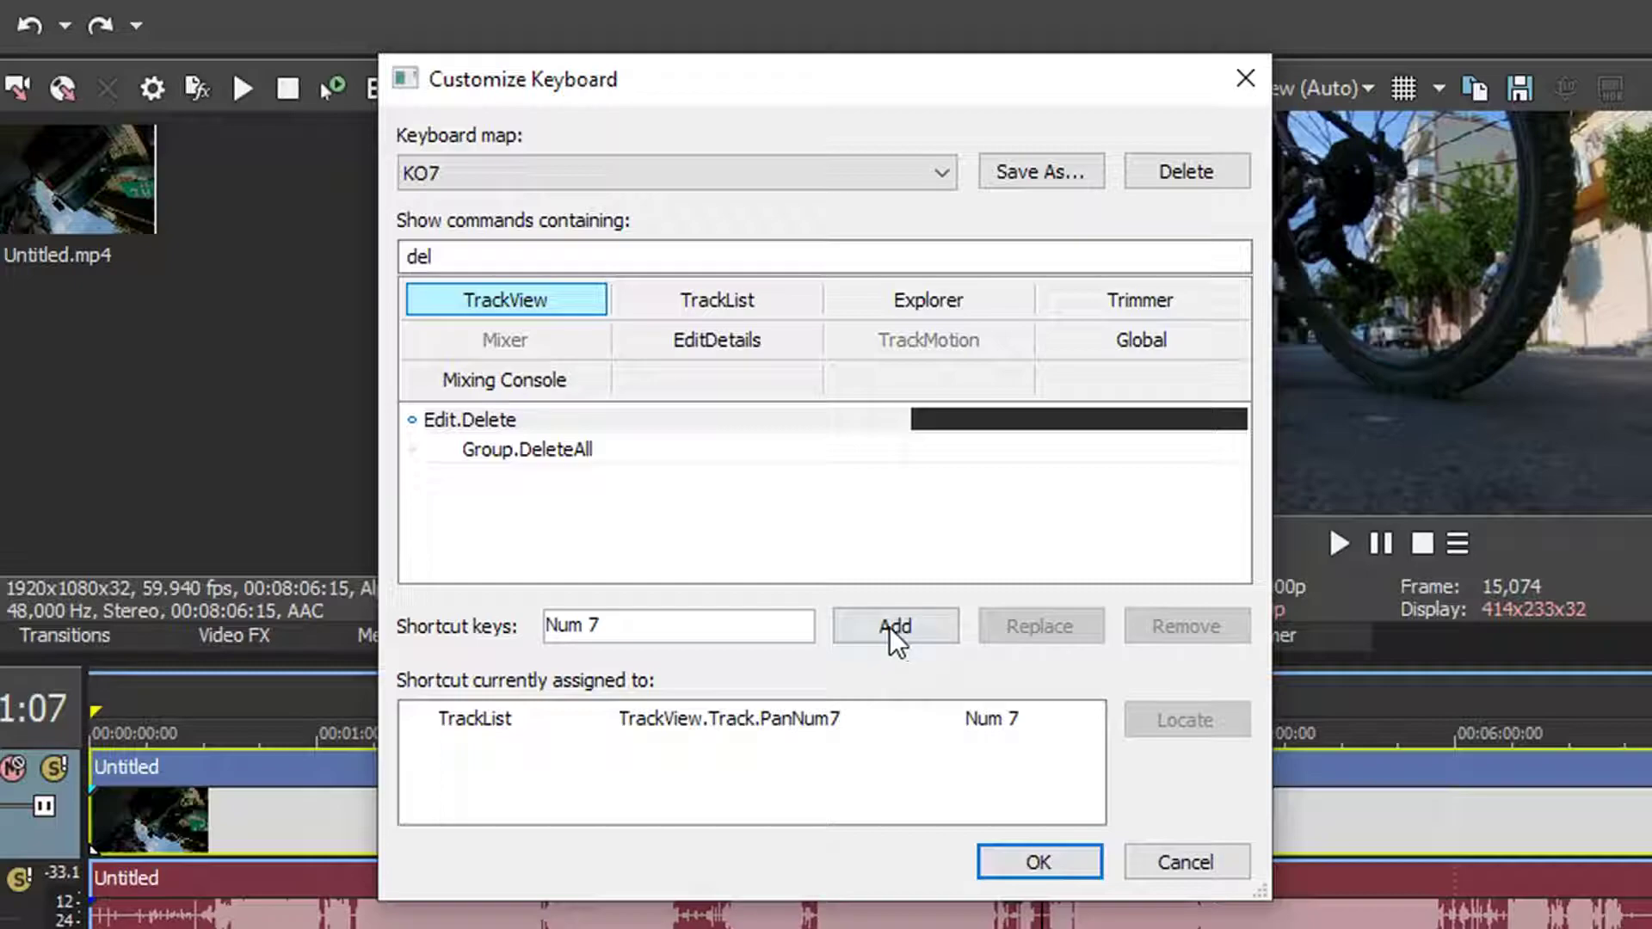
pyautogui.click(893, 626)
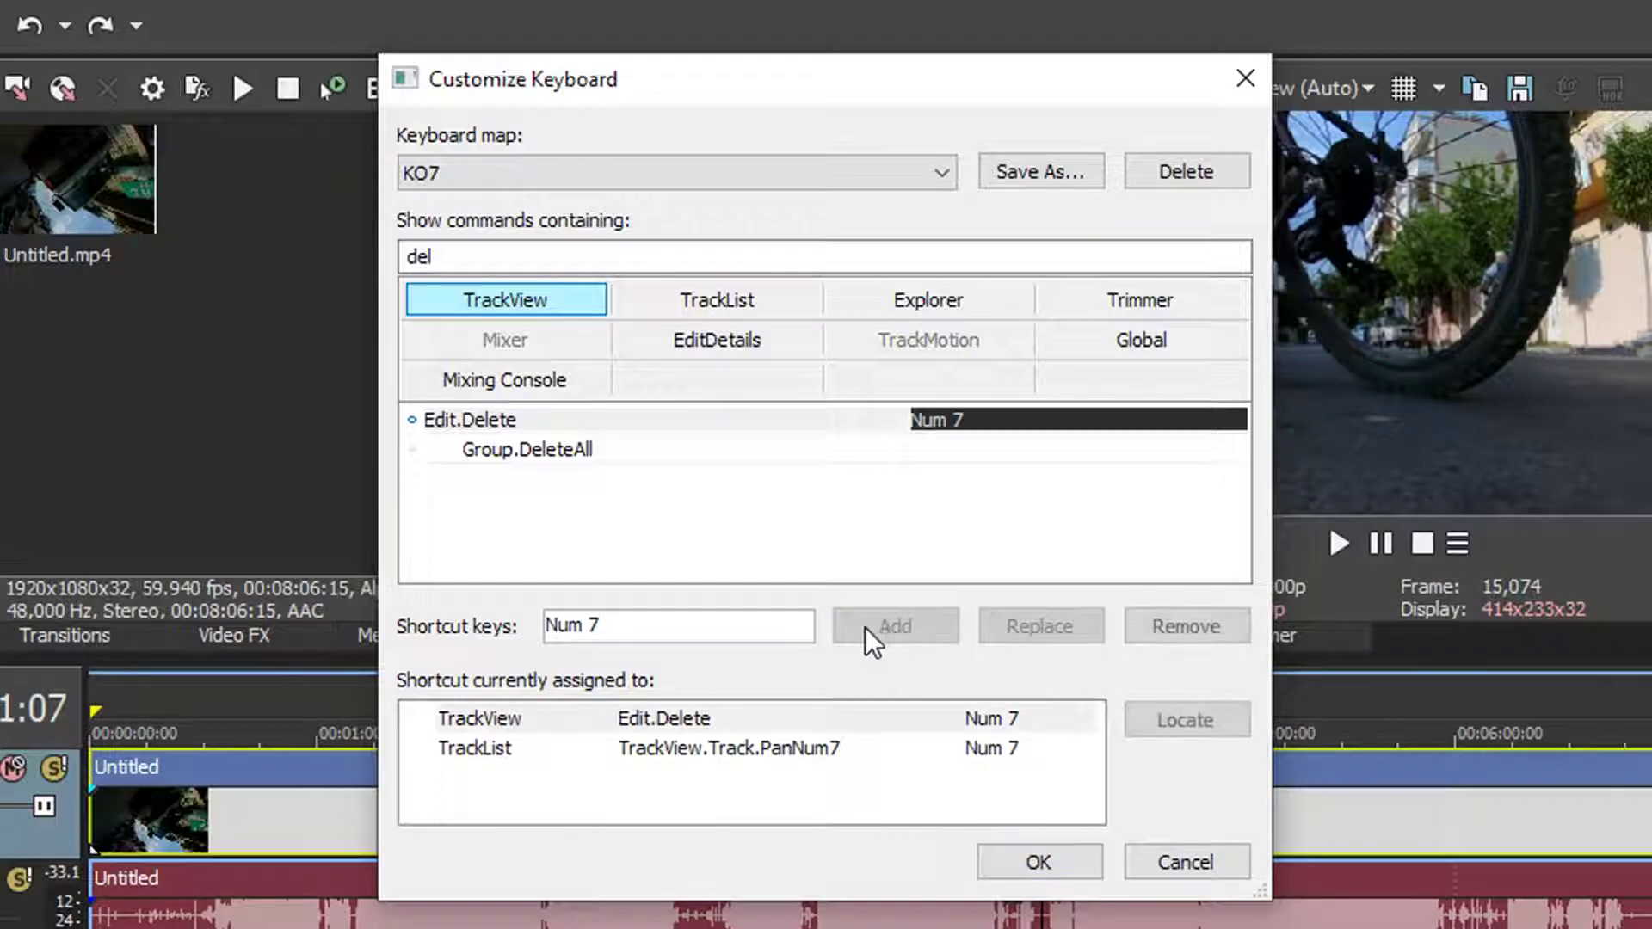
pyautogui.click(677, 623)
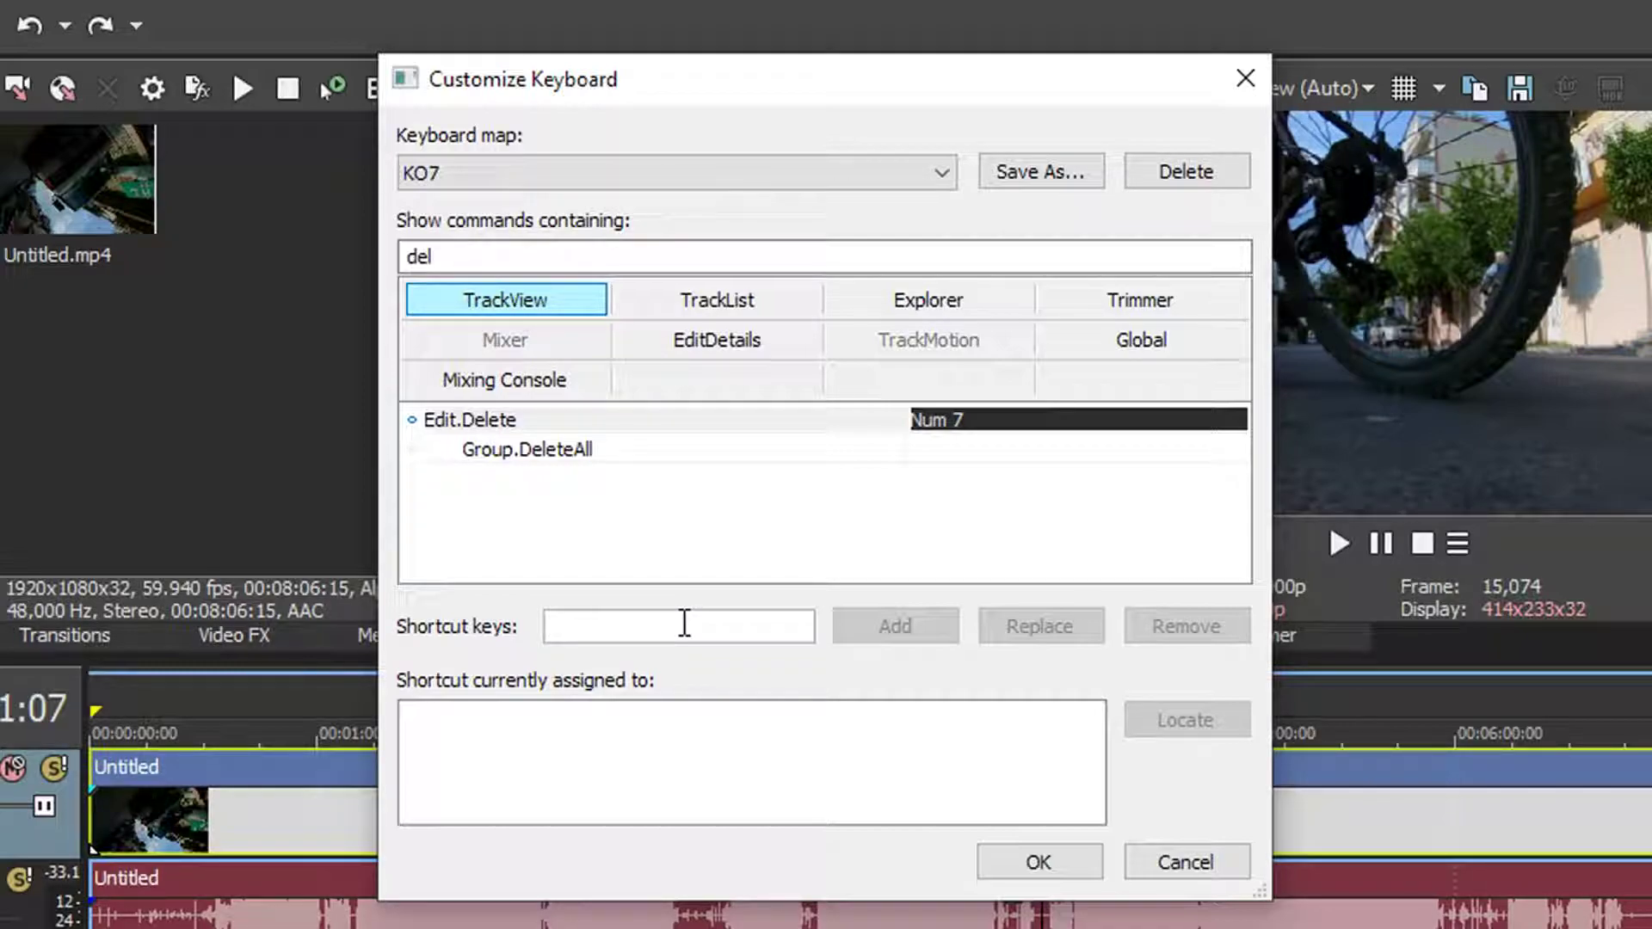
pyautogui.hotkey('alt', '[')
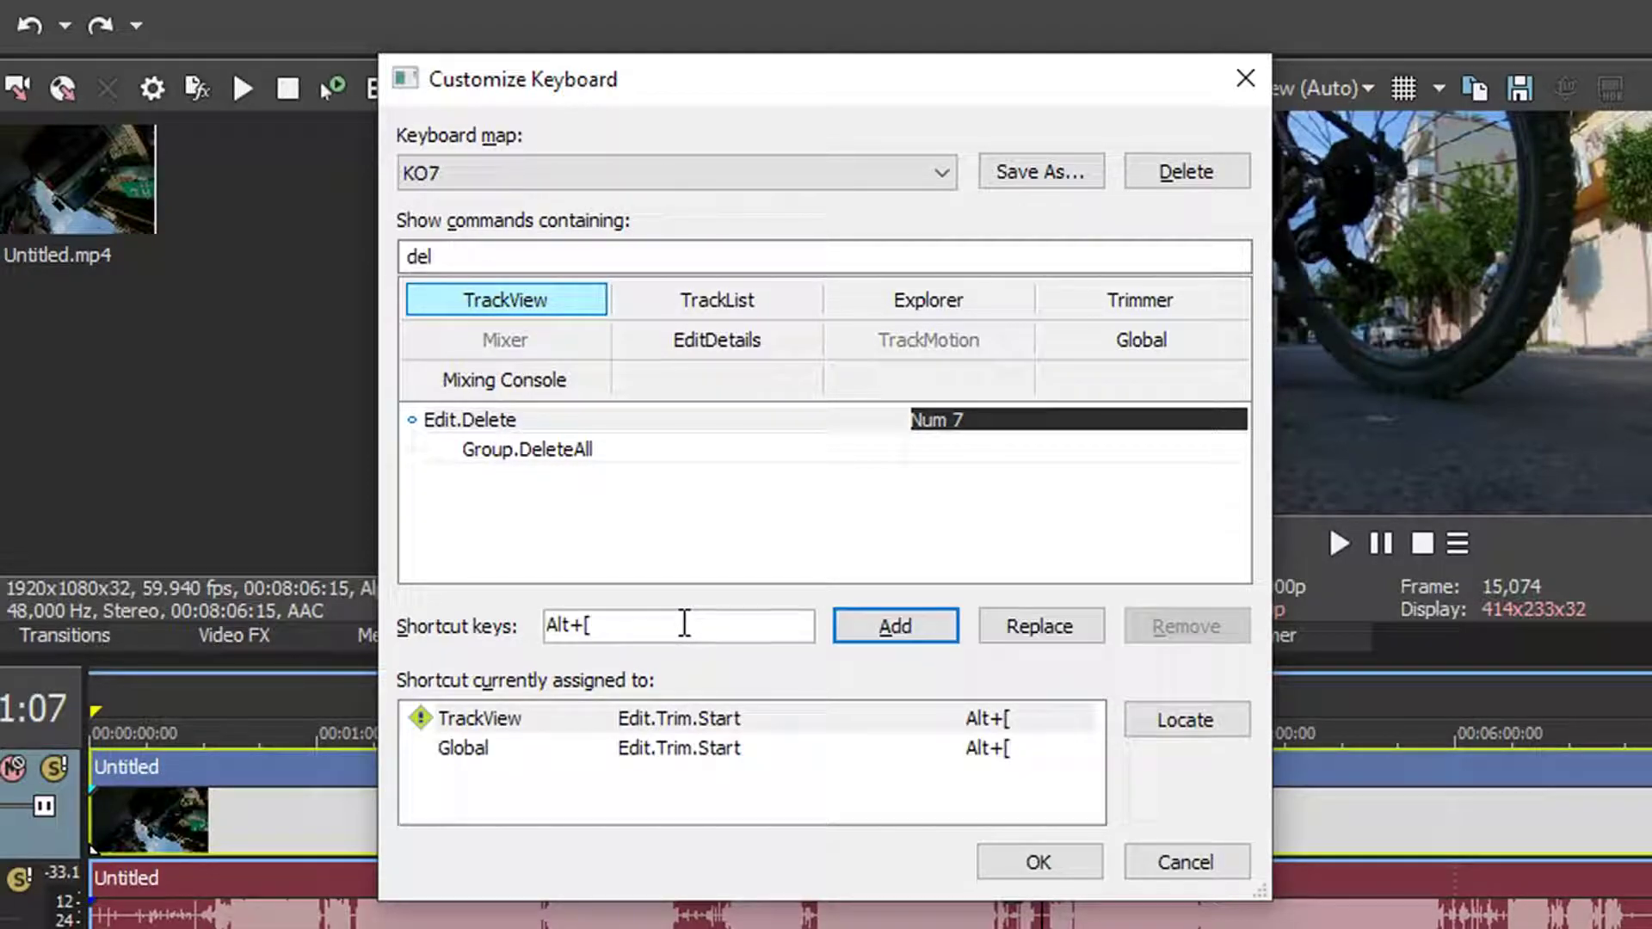
# Step: Add Num + to Edit.Trim.Start, located via Alt+[
pyautogui.click(1155, 723)
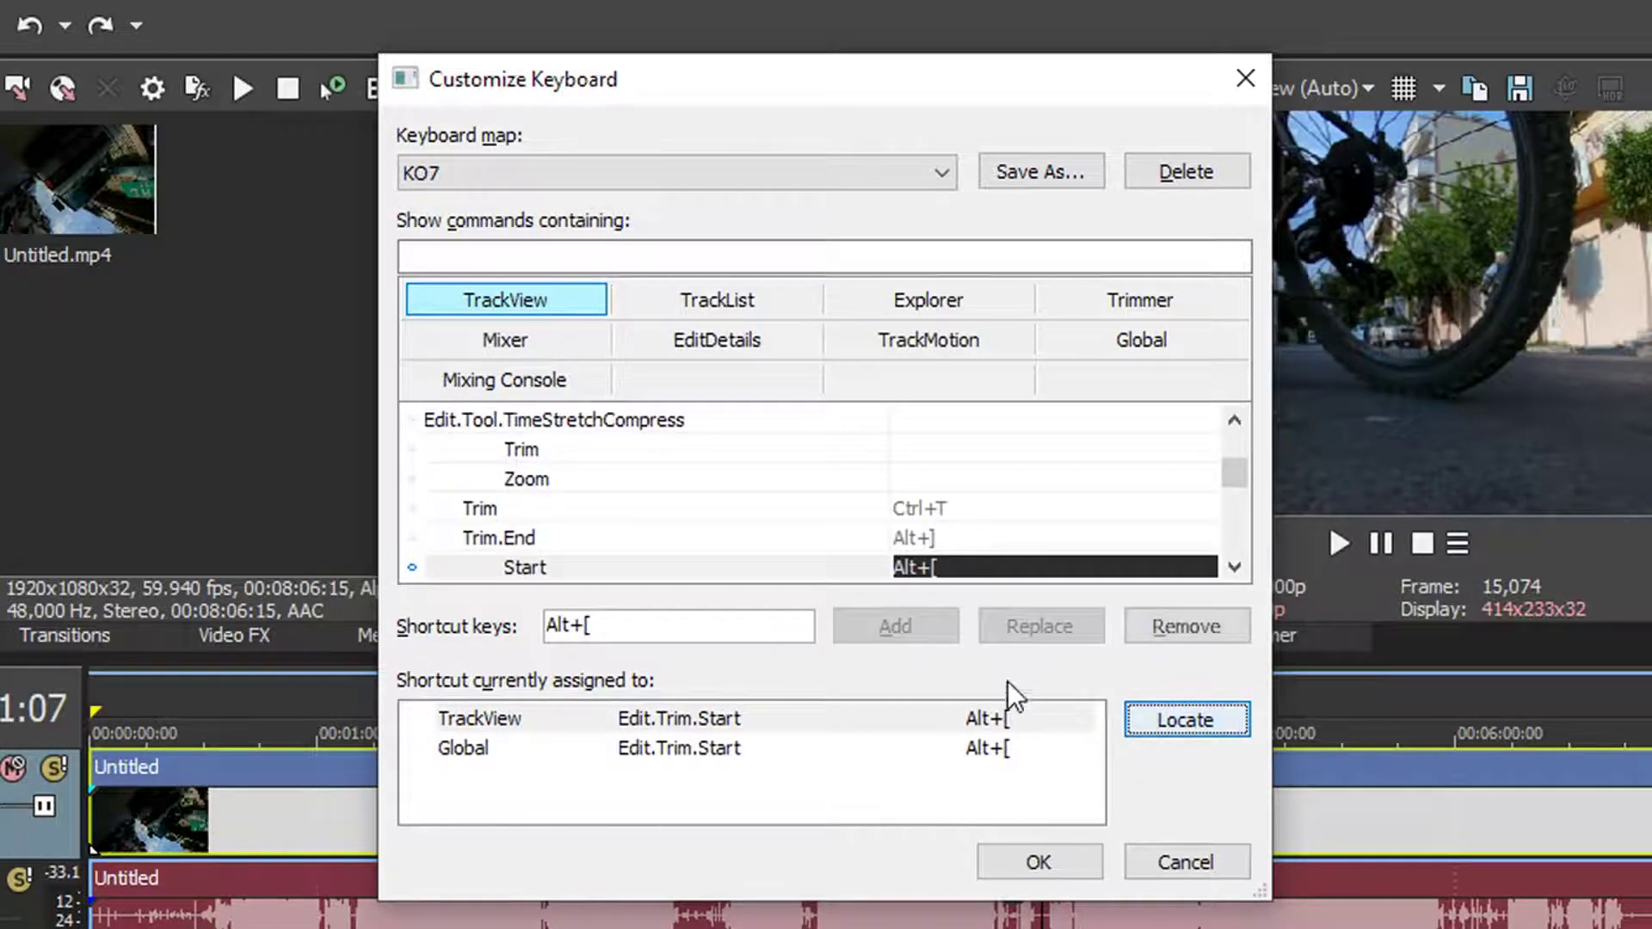
pyautogui.click(785, 639)
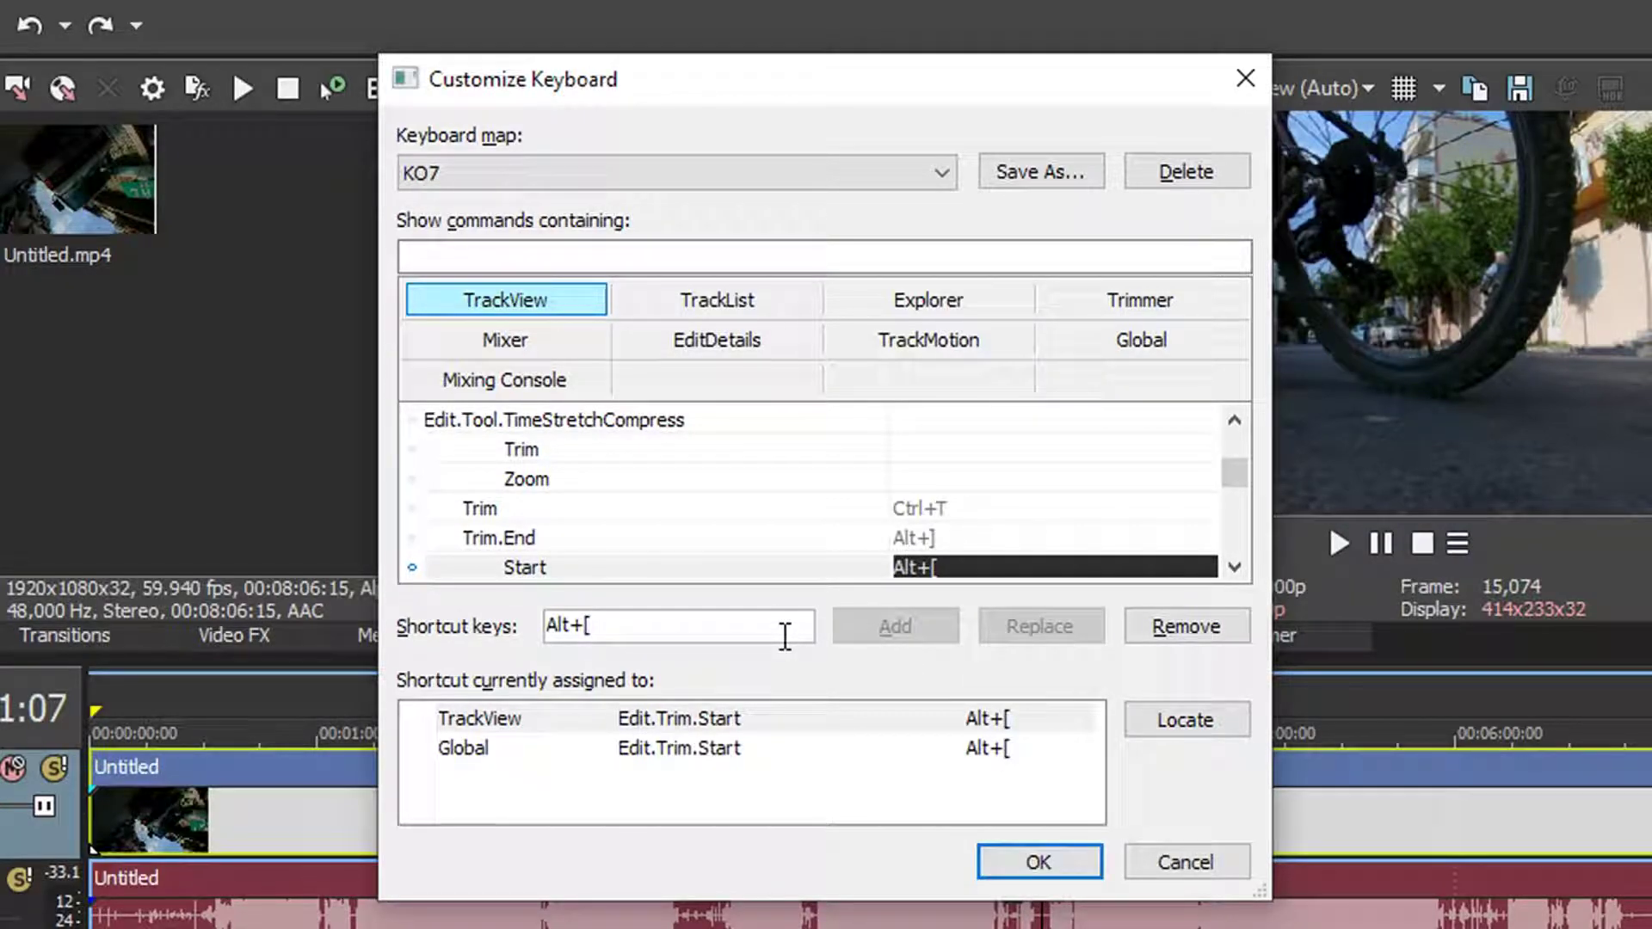
pyautogui.press('KP_Add')
pyautogui.click(931, 632)
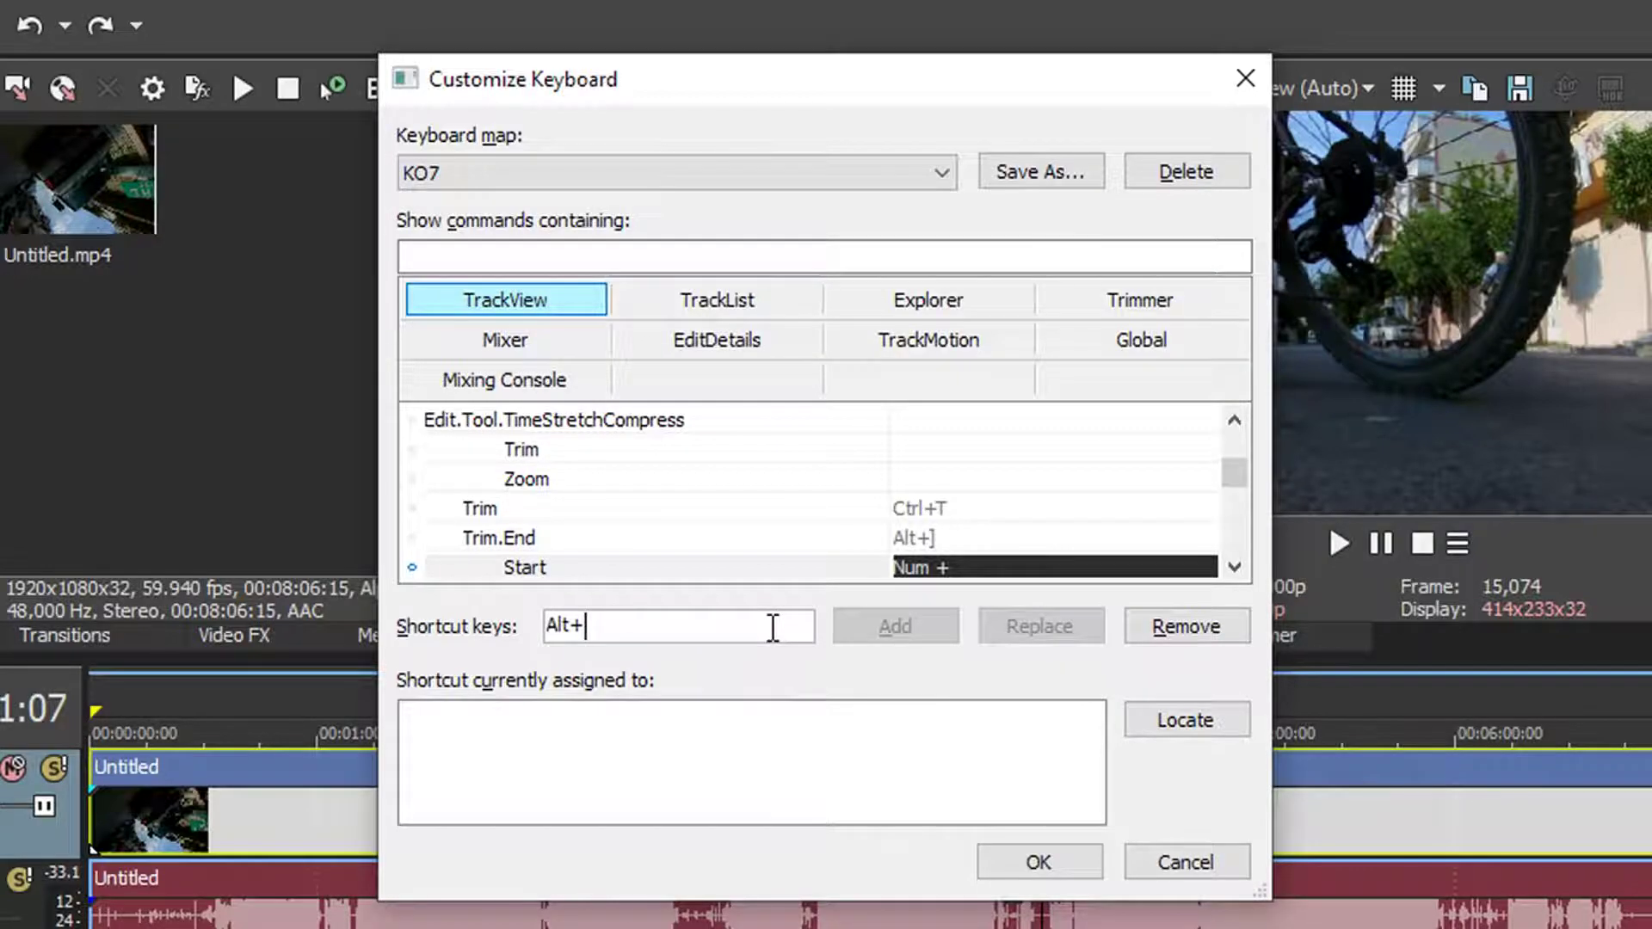
# Step: Add Num - to Edit.Trim.End, located via Alt+]
pyautogui.hotkey('alt', ']')
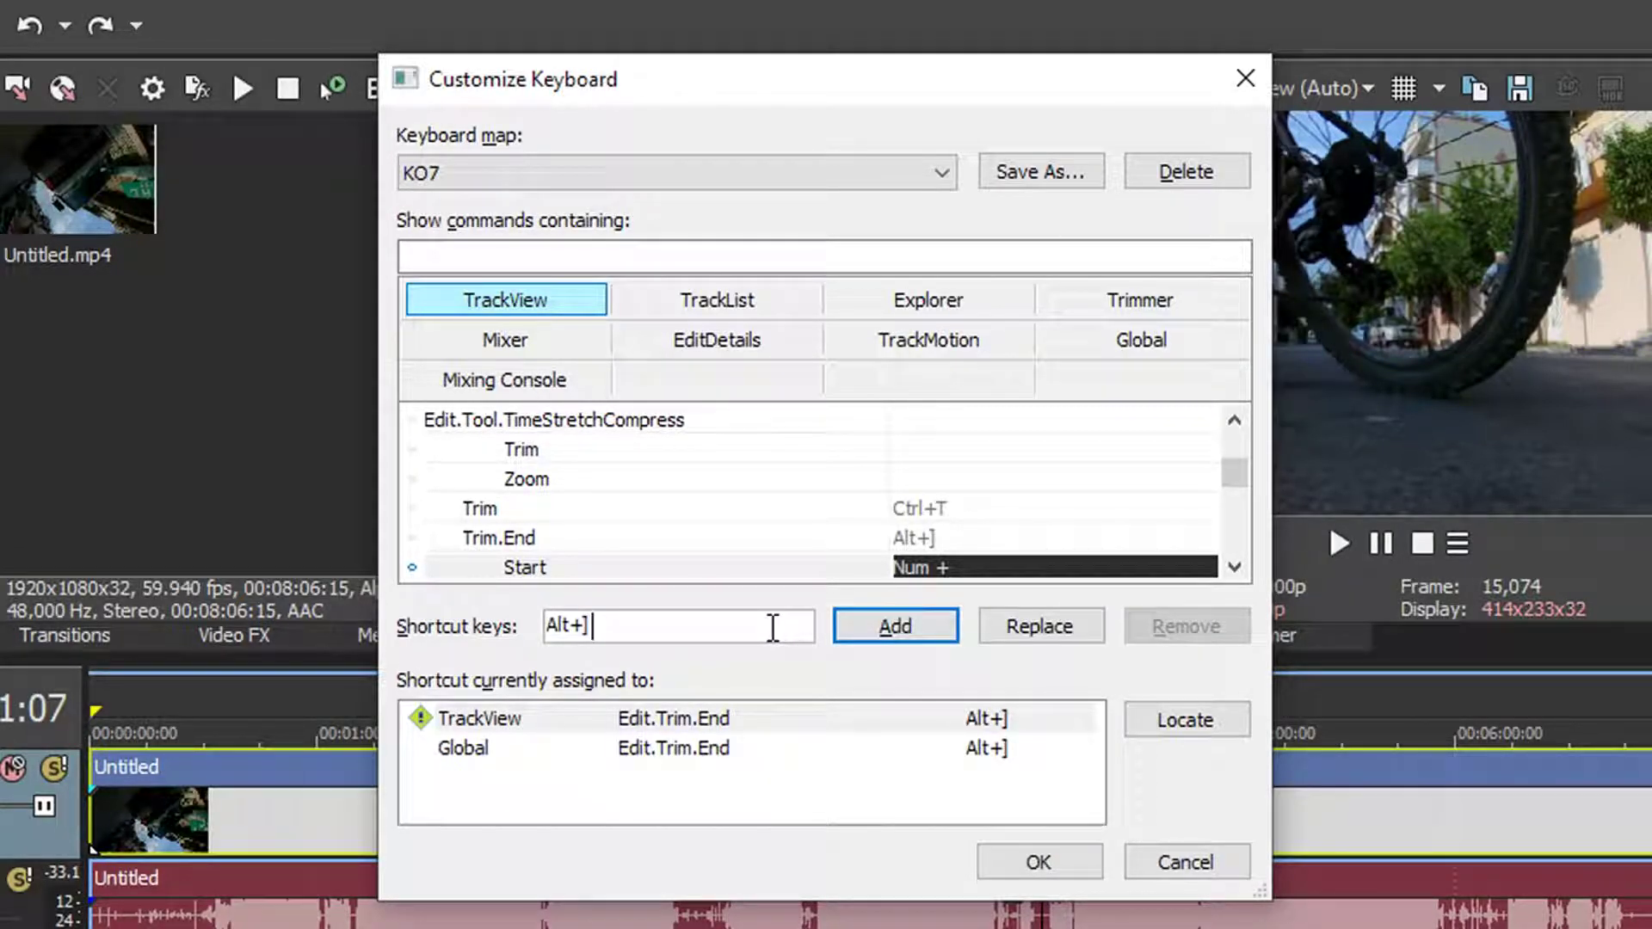
pyautogui.click(1203, 725)
pyautogui.click(768, 635)
pyautogui.press('KP_Subtract')
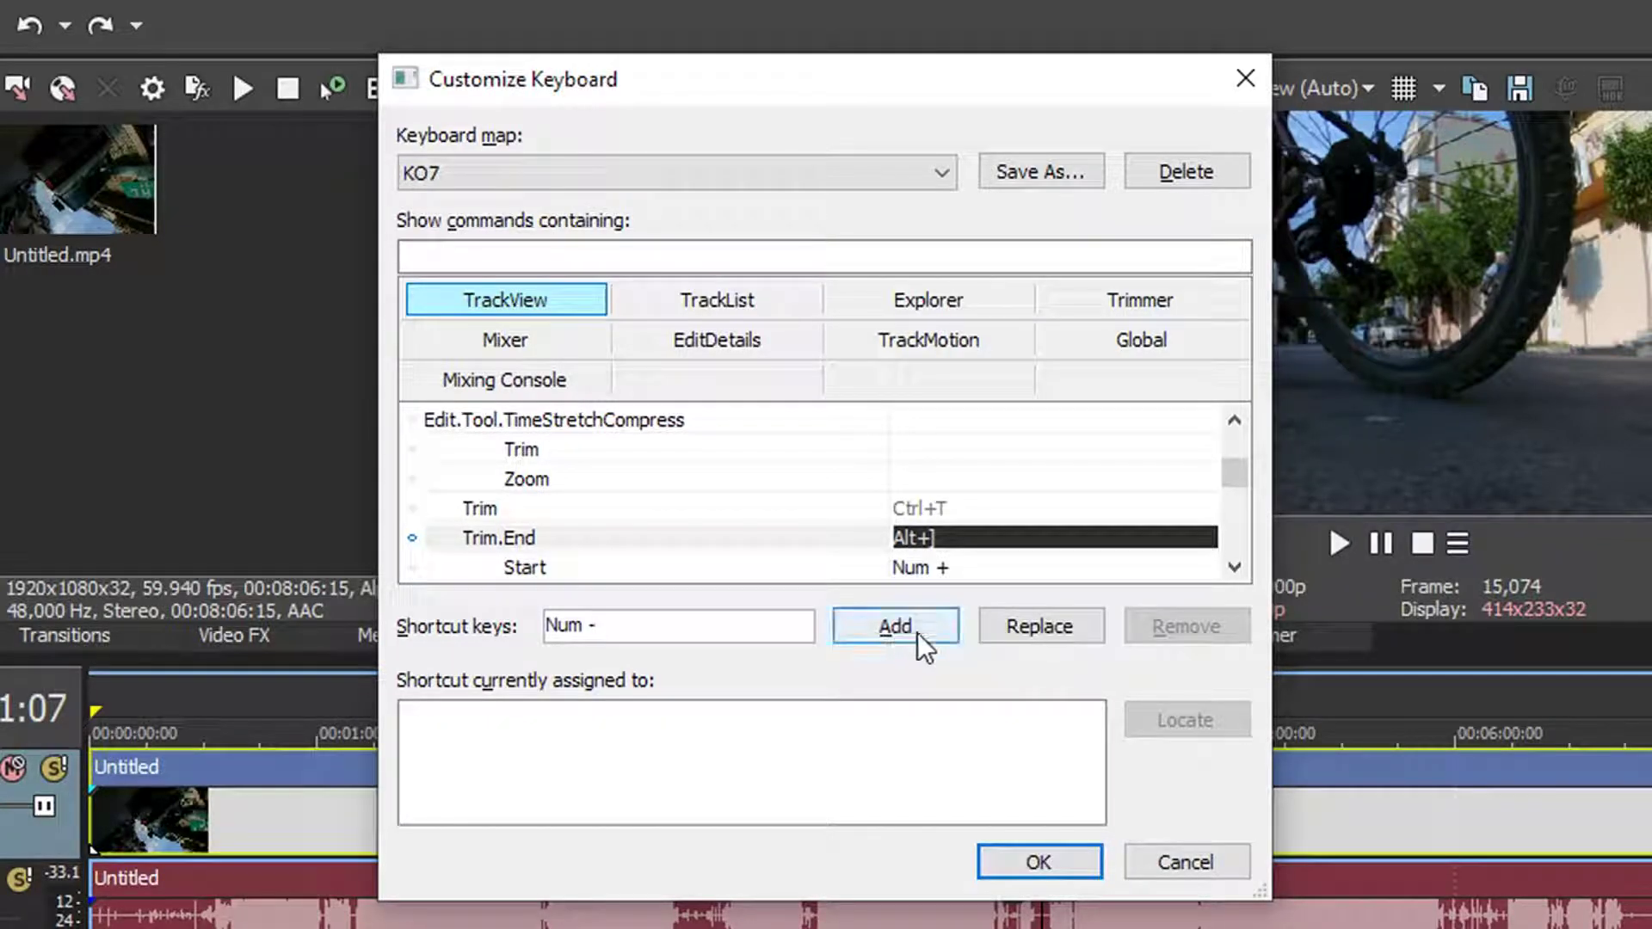
pyautogui.click(920, 633)
pyautogui.scroll(-1, 814, 542)
# Step: Filter commands by 'red' and assign Num * to Edit.Redo
pyautogui.click(678, 256)
pyautogui.write('re')
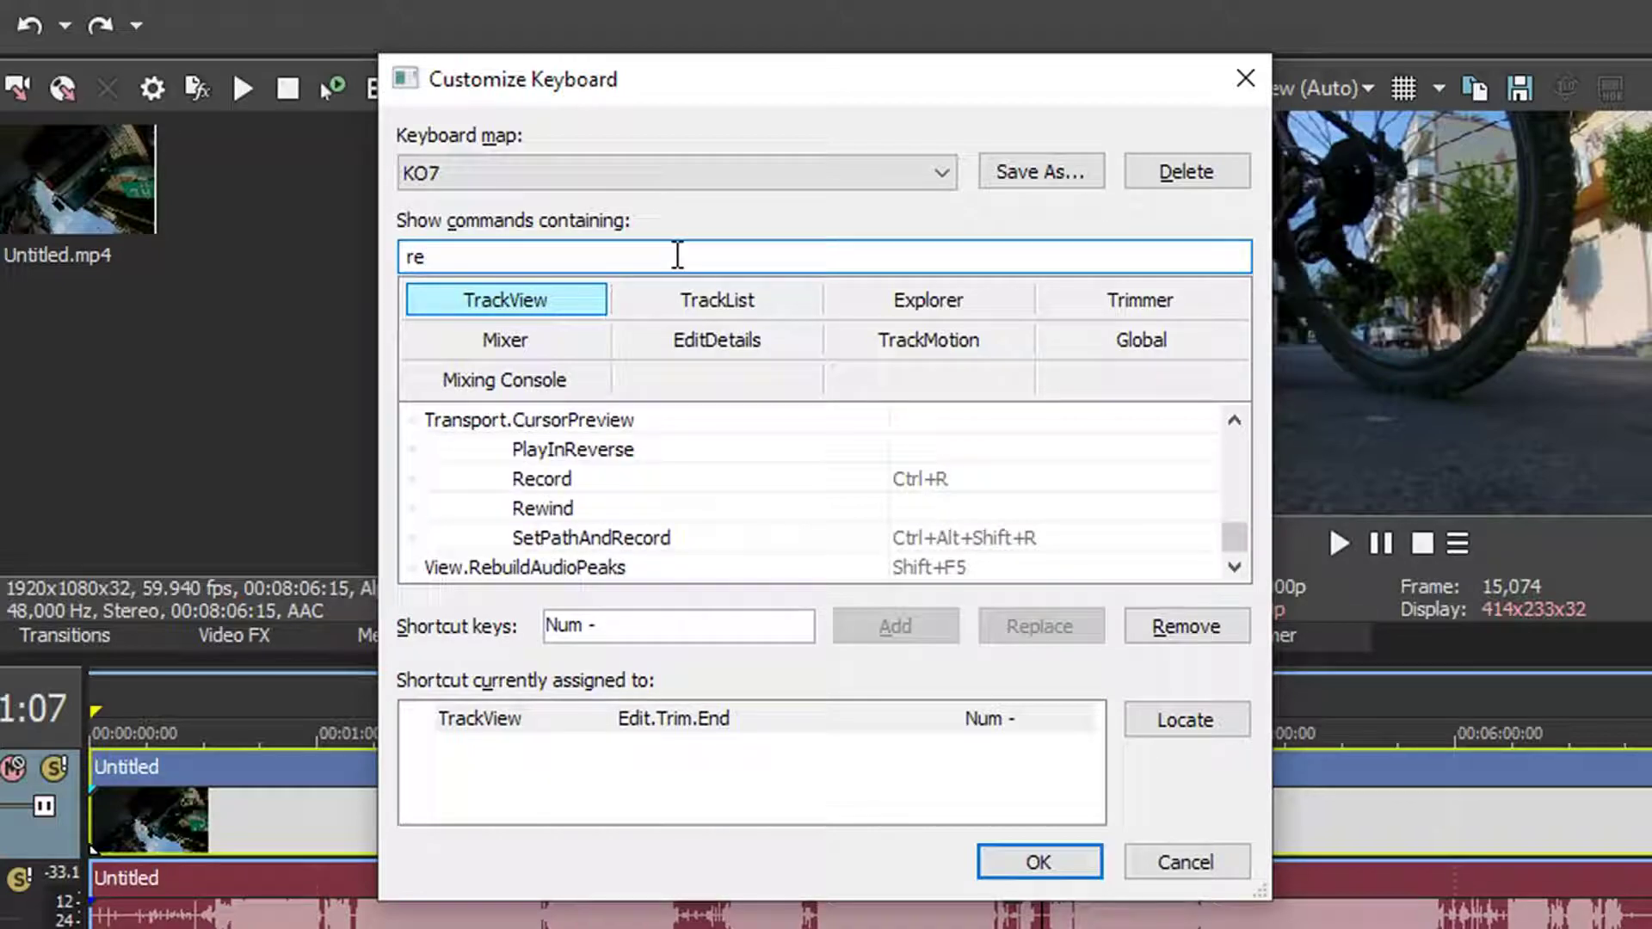
pyautogui.write('d')
pyautogui.click(650, 627)
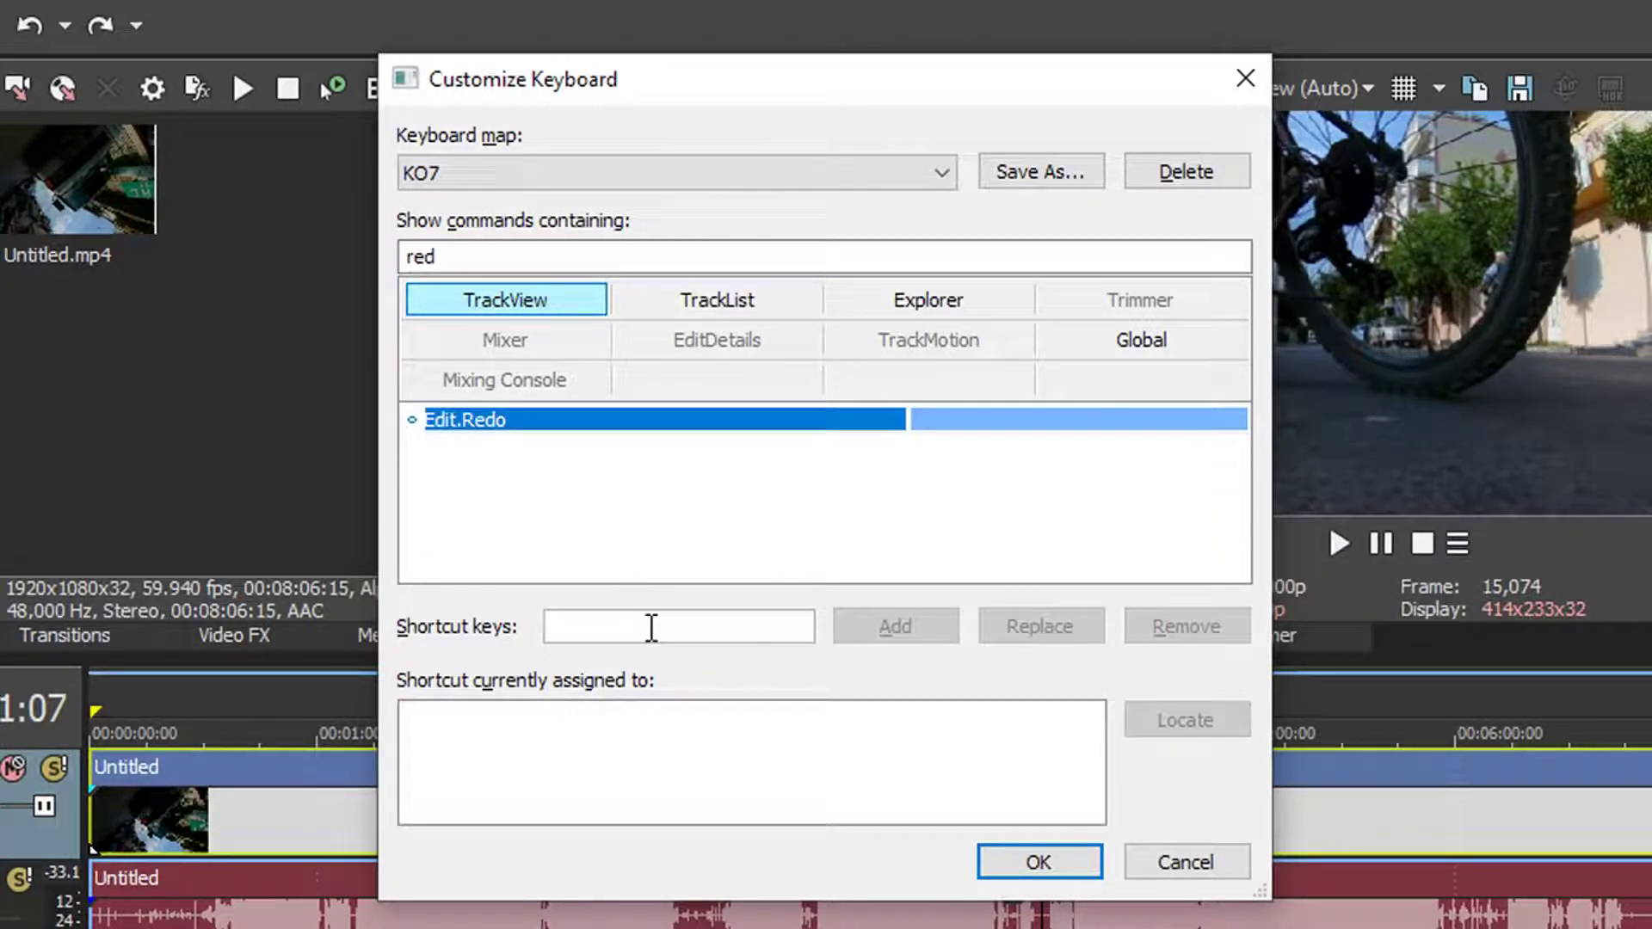
pyautogui.press('KP_Multiply')
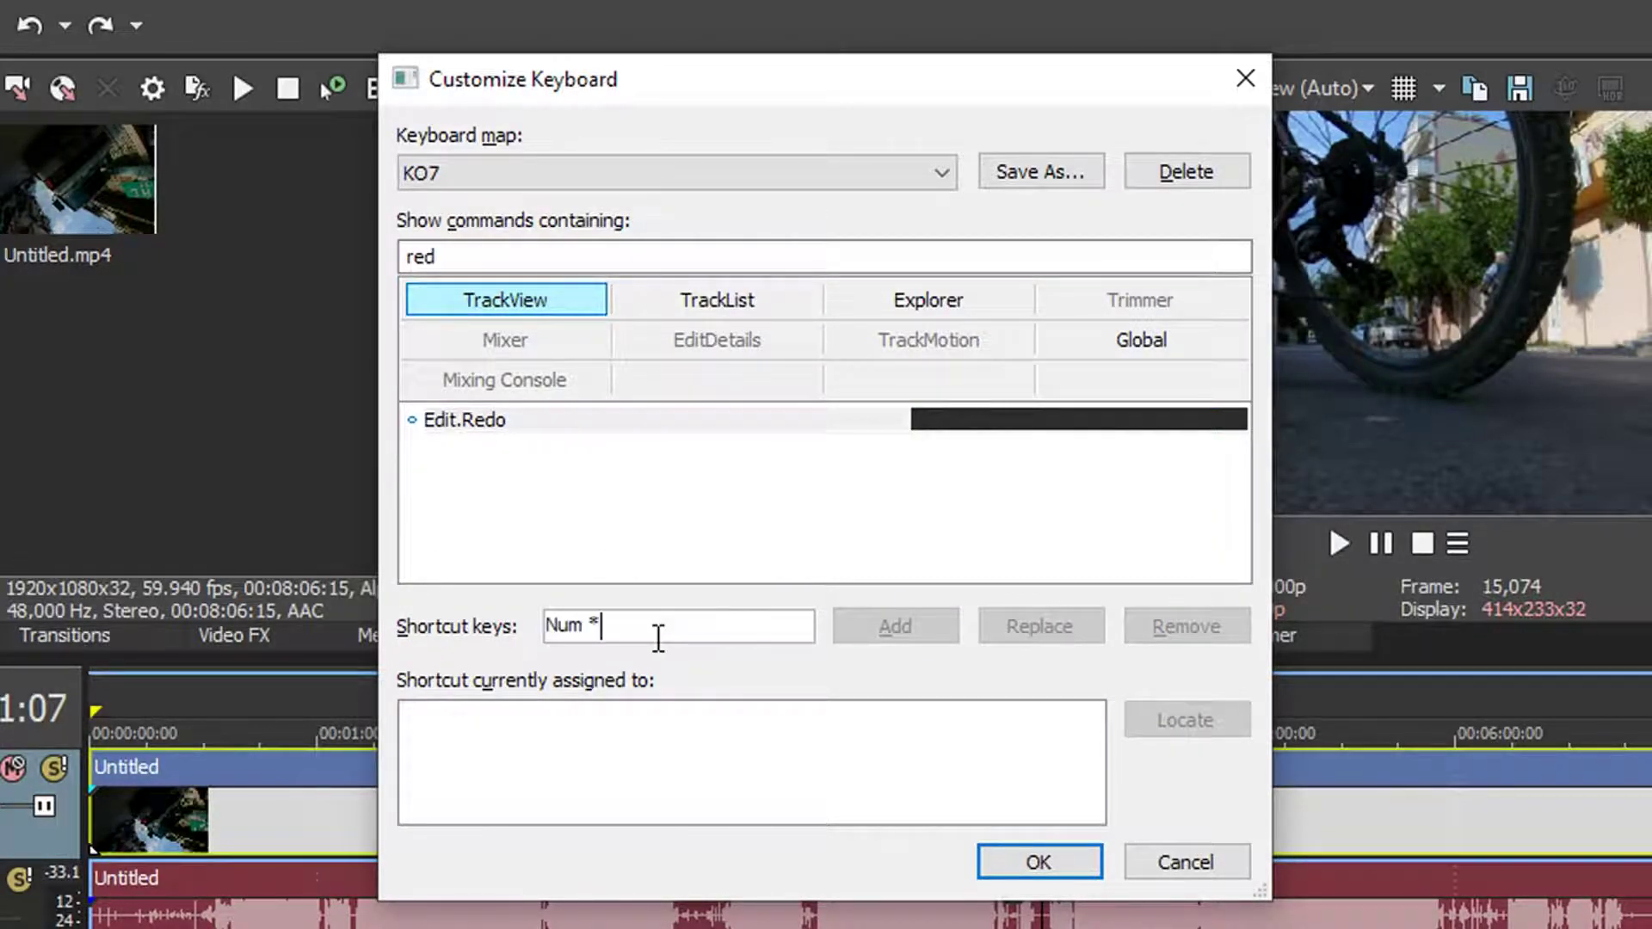
pyautogui.click(842, 623)
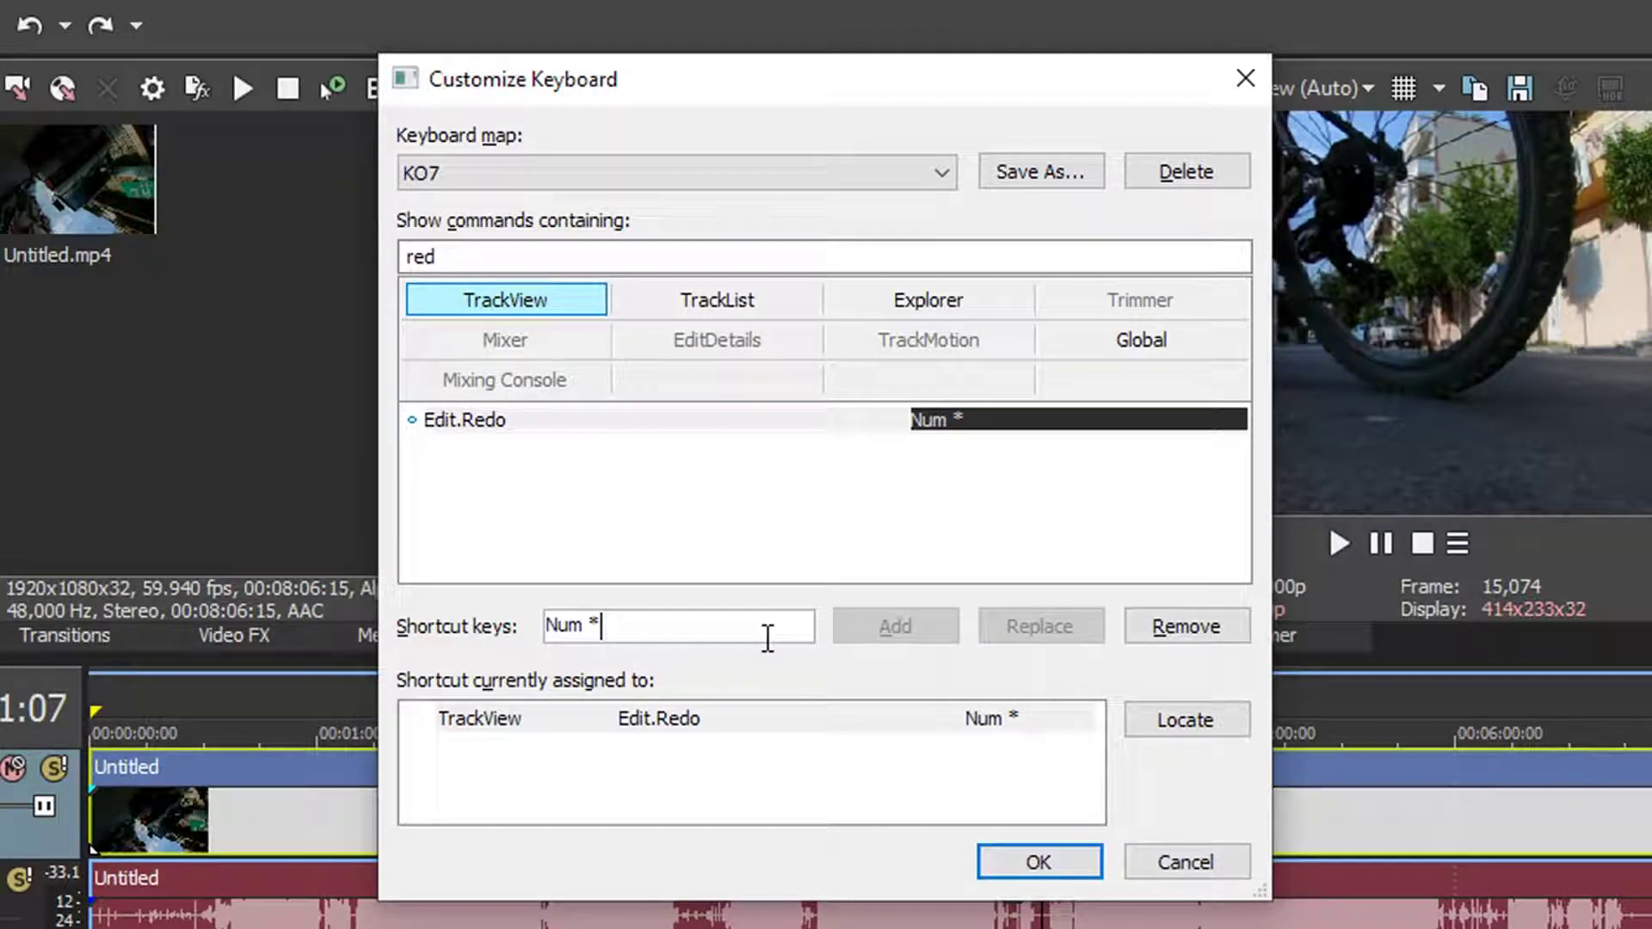
# Step: Look up M to locate the Insert.Marker command
pyautogui.press('BackSpace')
pyautogui.press('m')
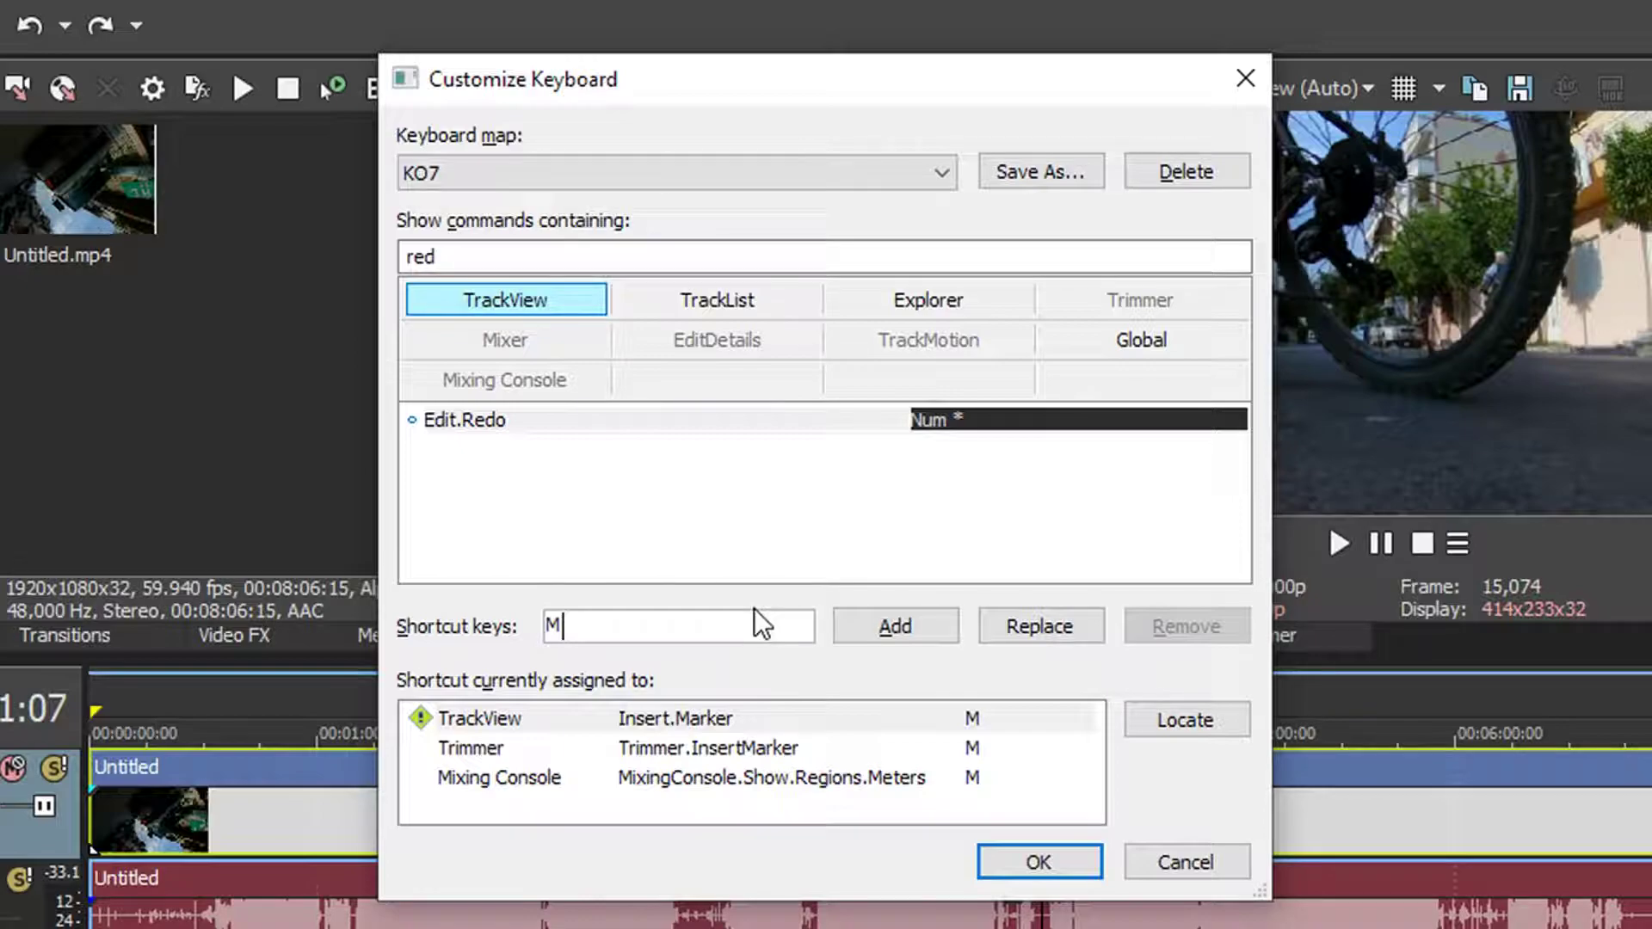
pyautogui.click(1186, 723)
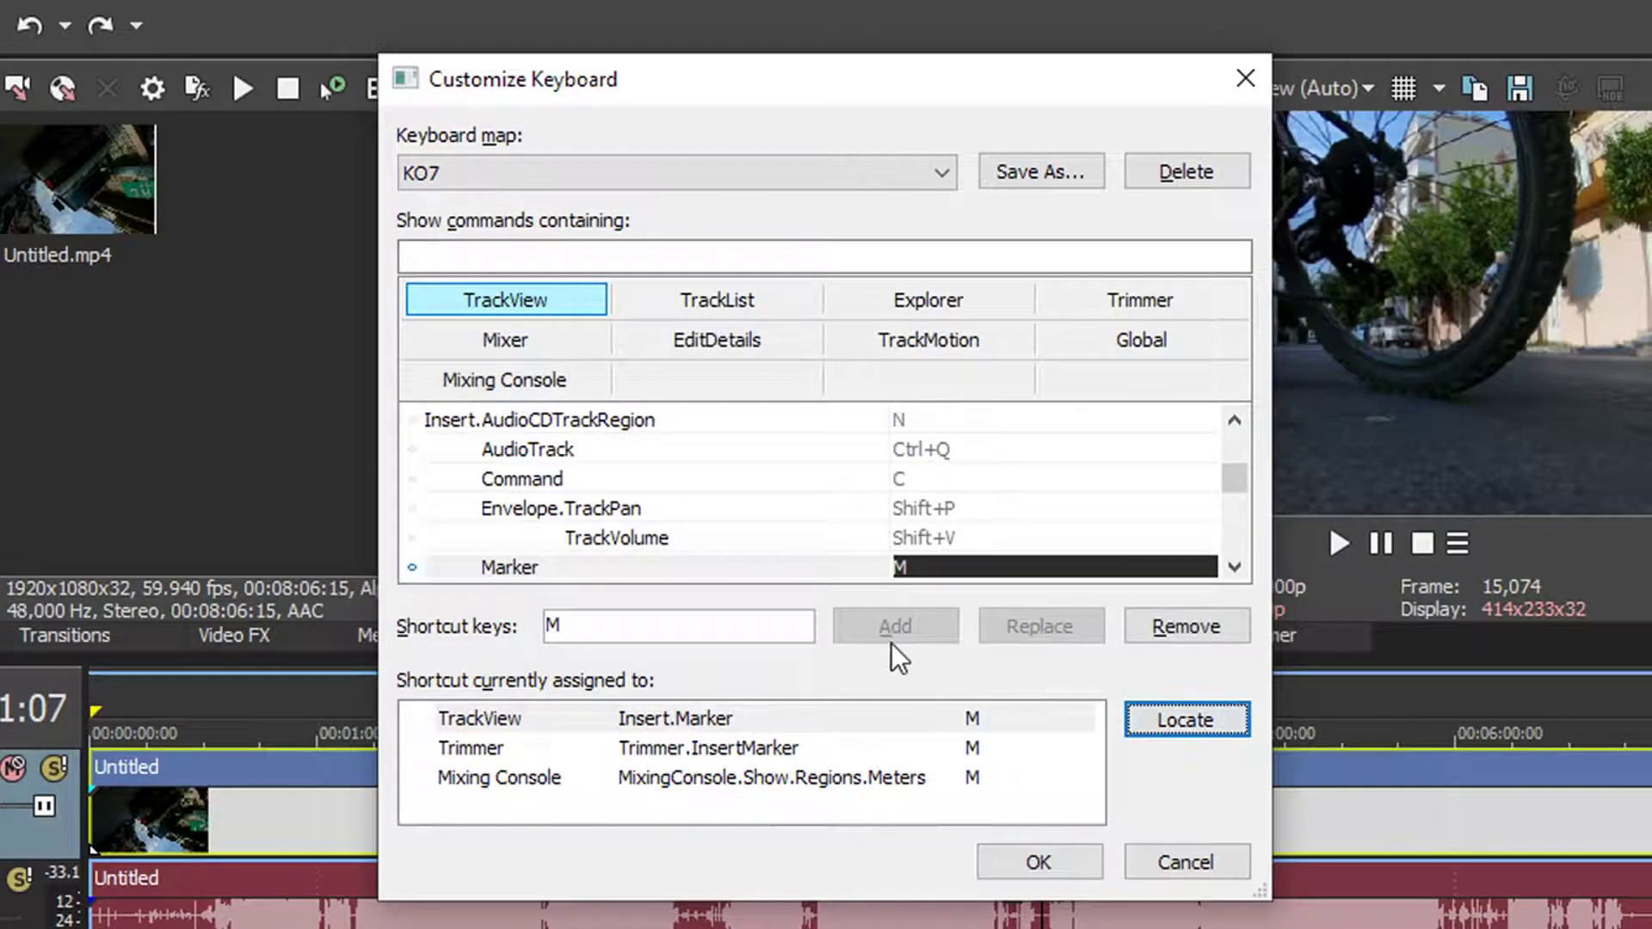
# Step: Assign Num 2 as the shortcut for Insert.Marker in the KO7 map
pyautogui.click(810, 617)
pyautogui.press('BackSpace')
pyautogui.press('KP_2')
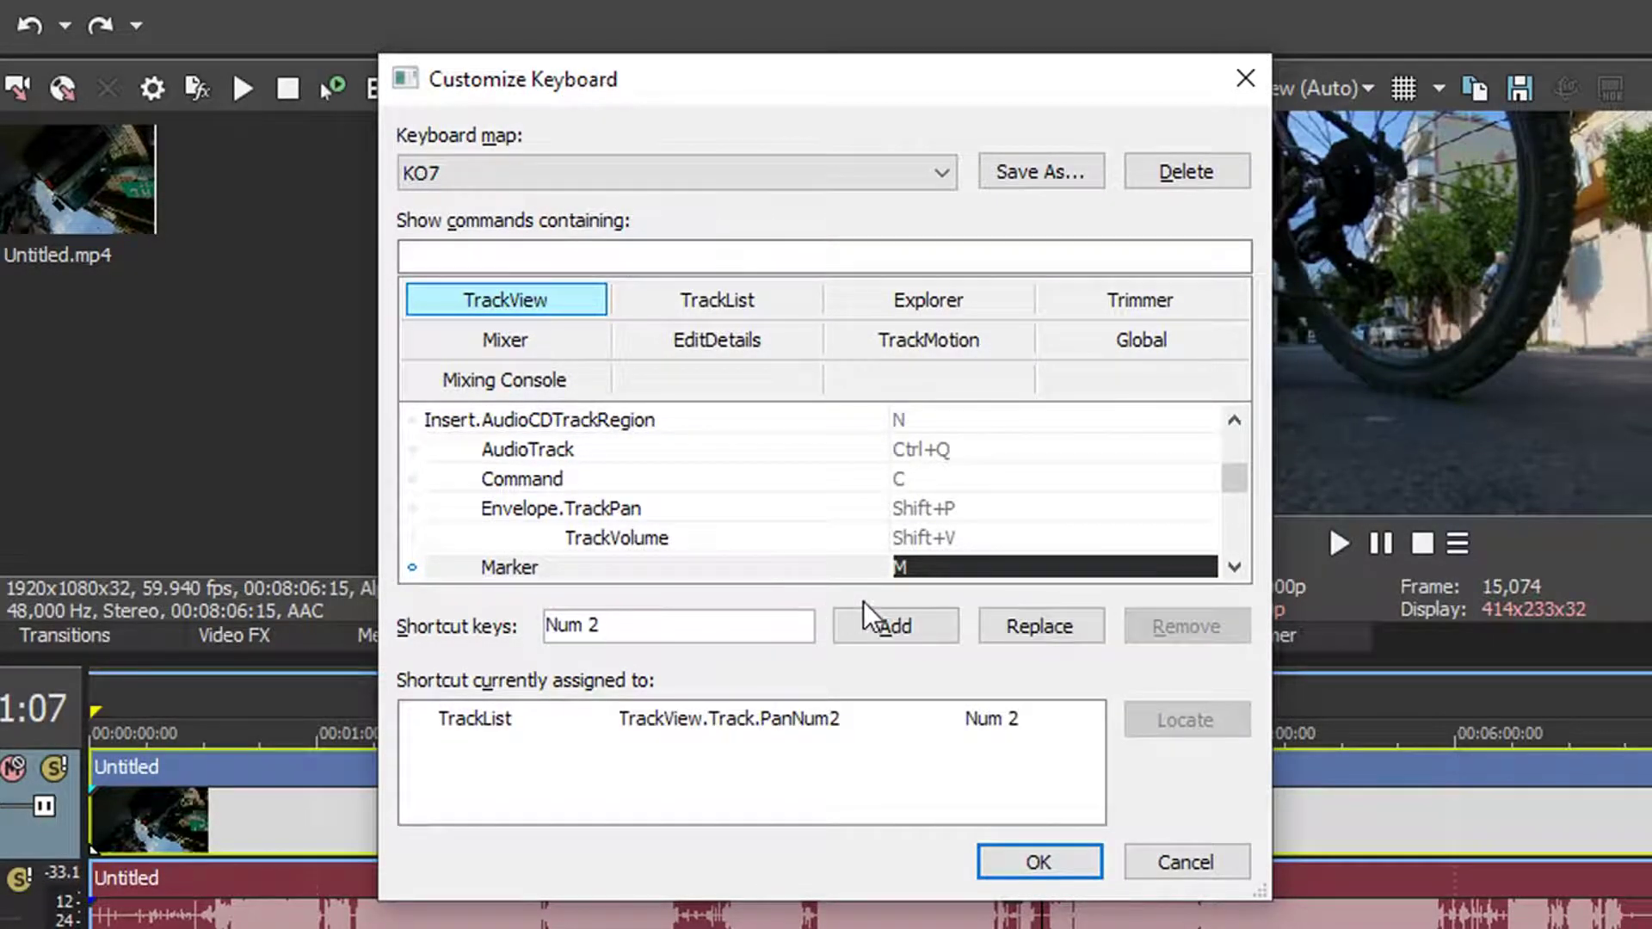
pyautogui.click(904, 625)
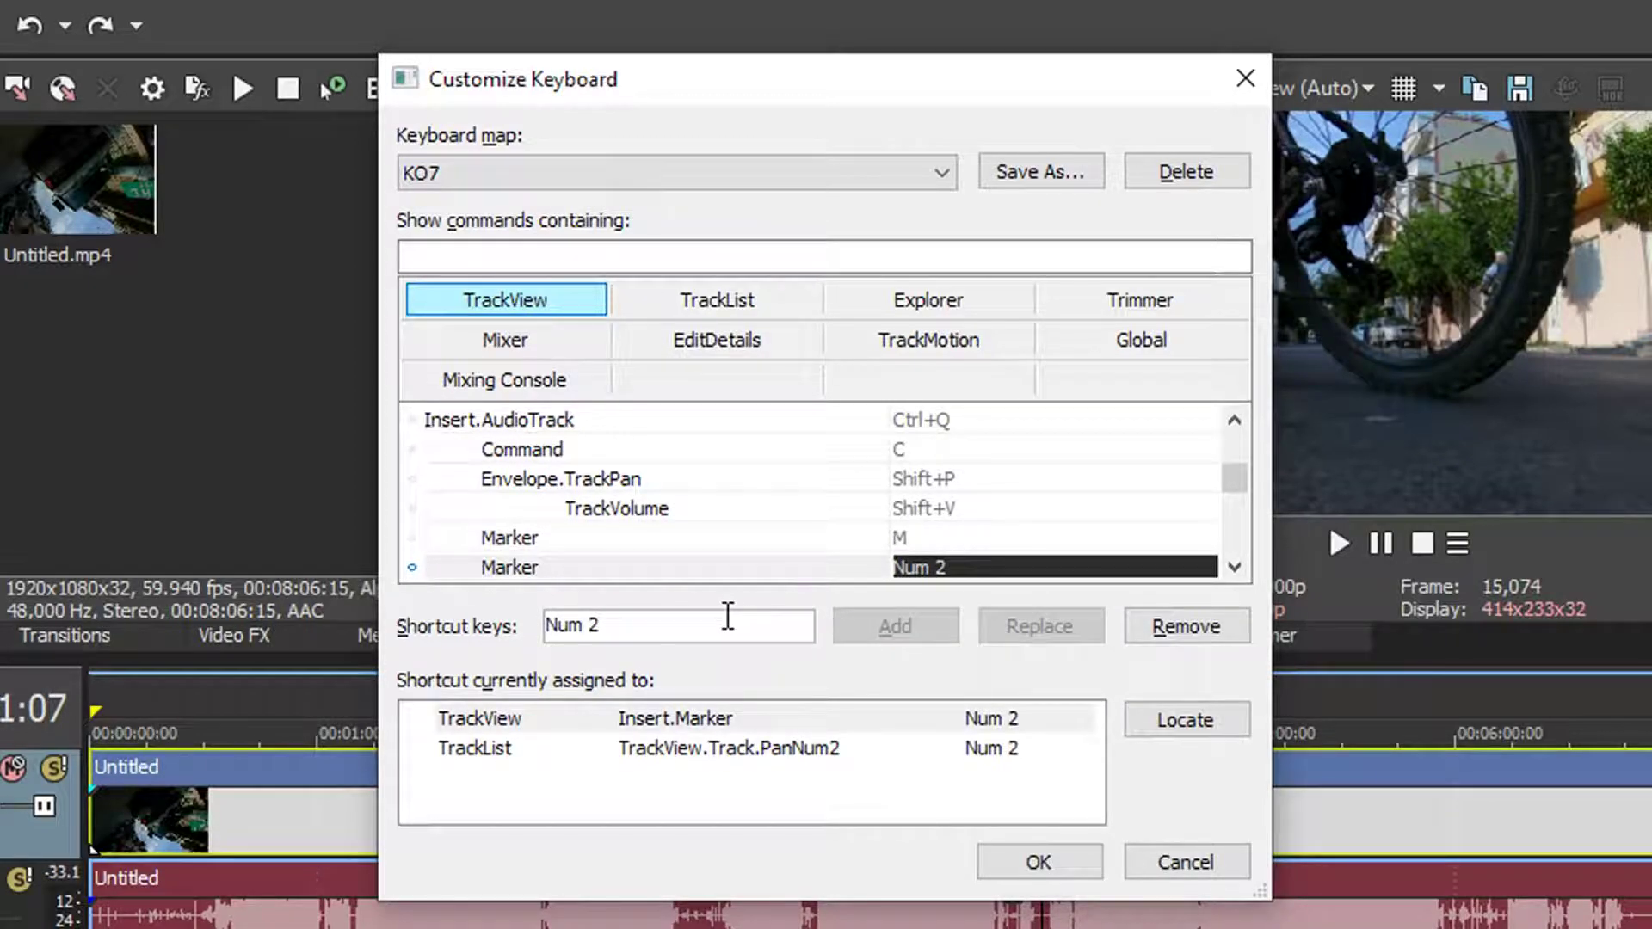
# Step: Find Edit.Tool.Next via its D shortcut and add Num Del as a second key
pyautogui.click(723, 618)
pyautogui.press('d')
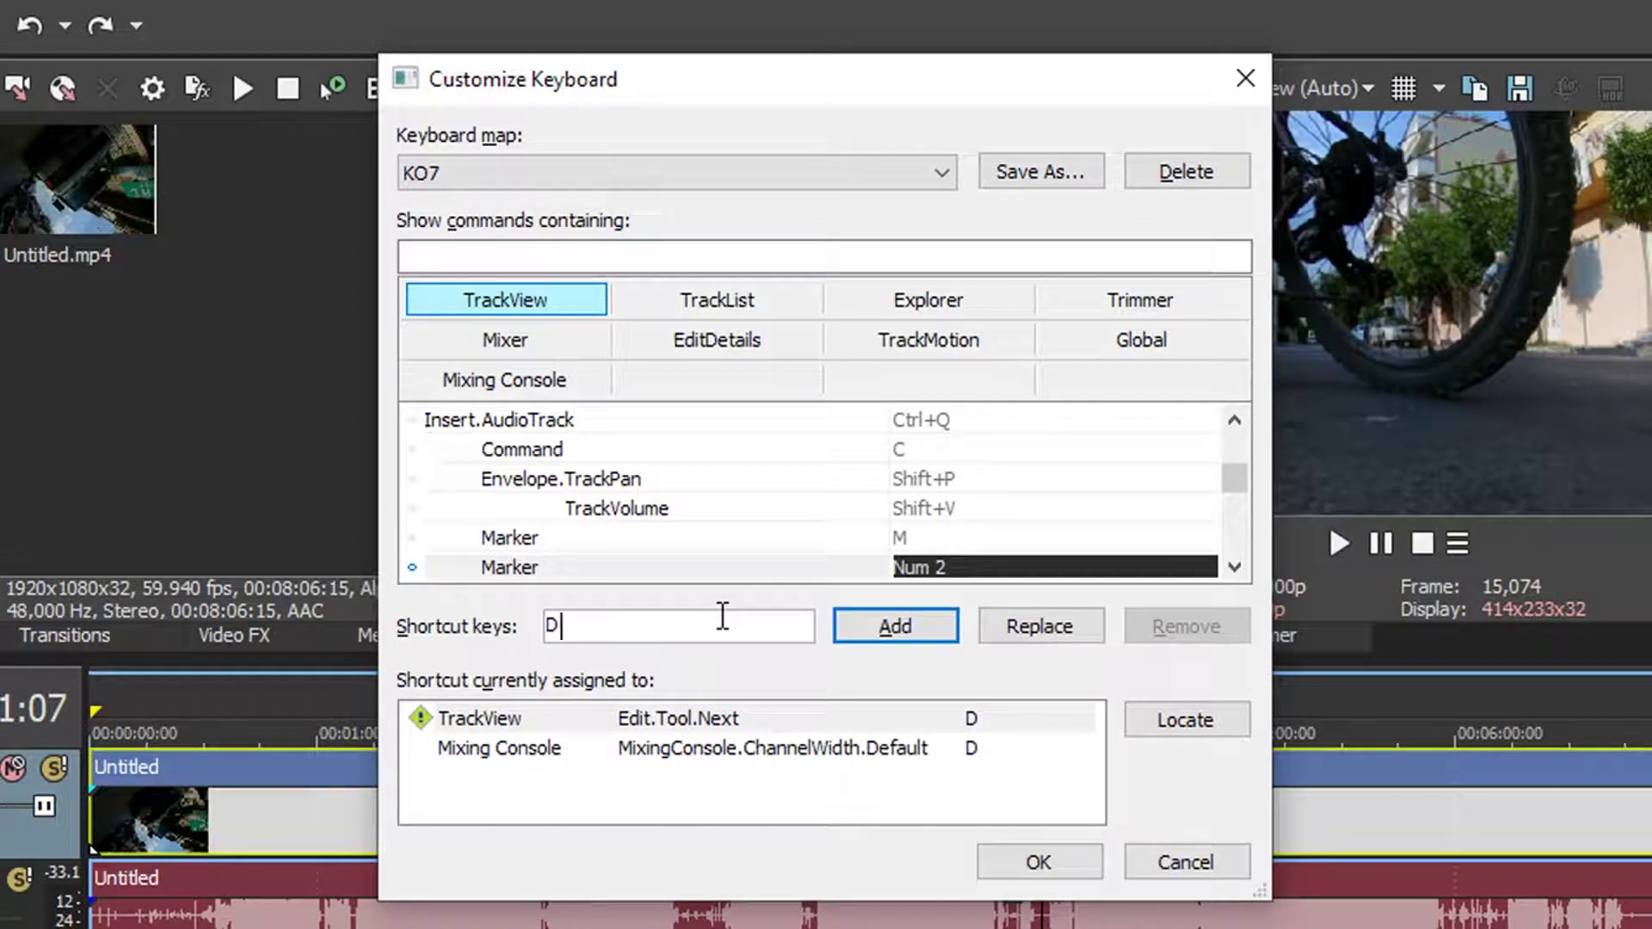
pyautogui.click(1150, 717)
pyautogui.click(788, 625)
pyautogui.press('KP_Delete')
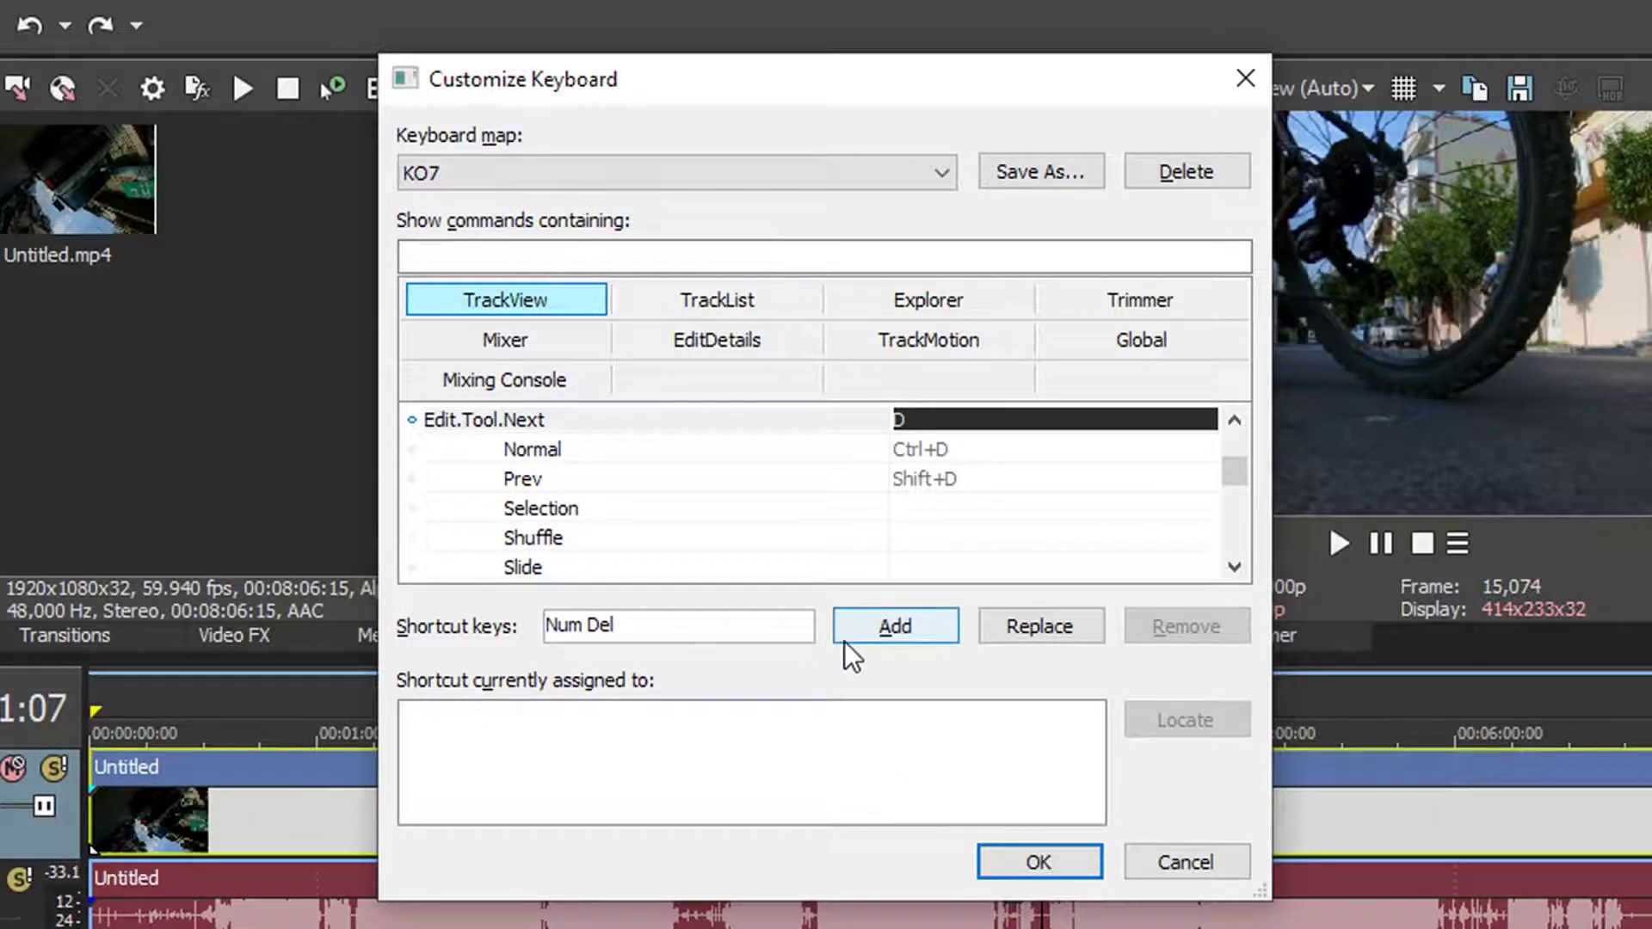
pyautogui.click(881, 633)
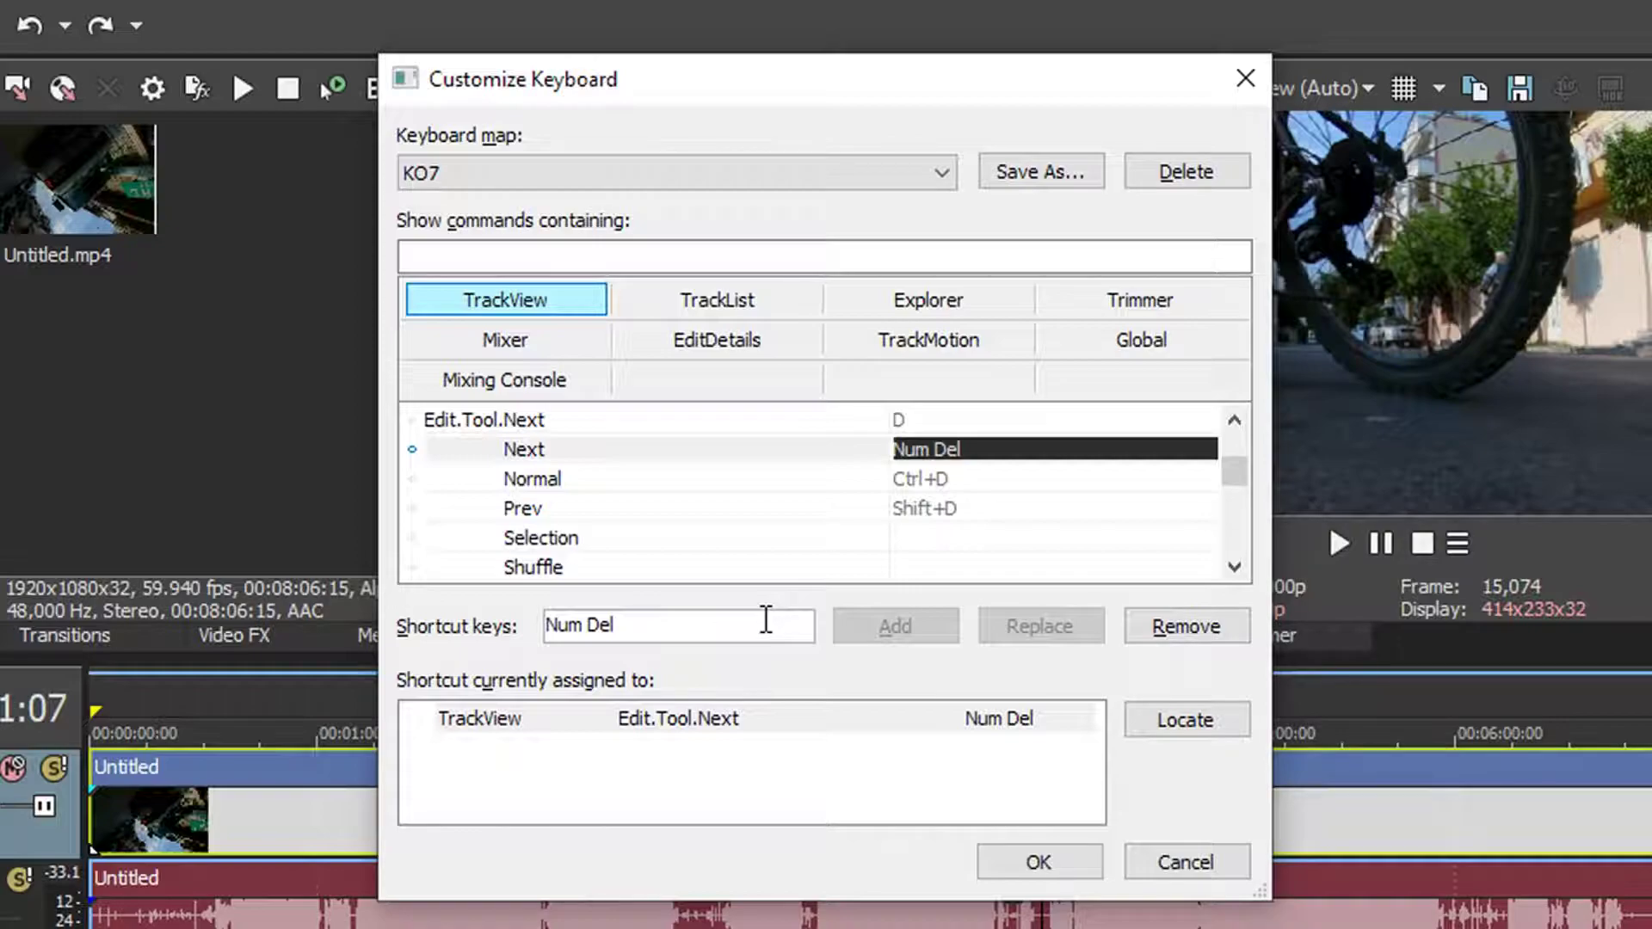
pyautogui.click(663, 263)
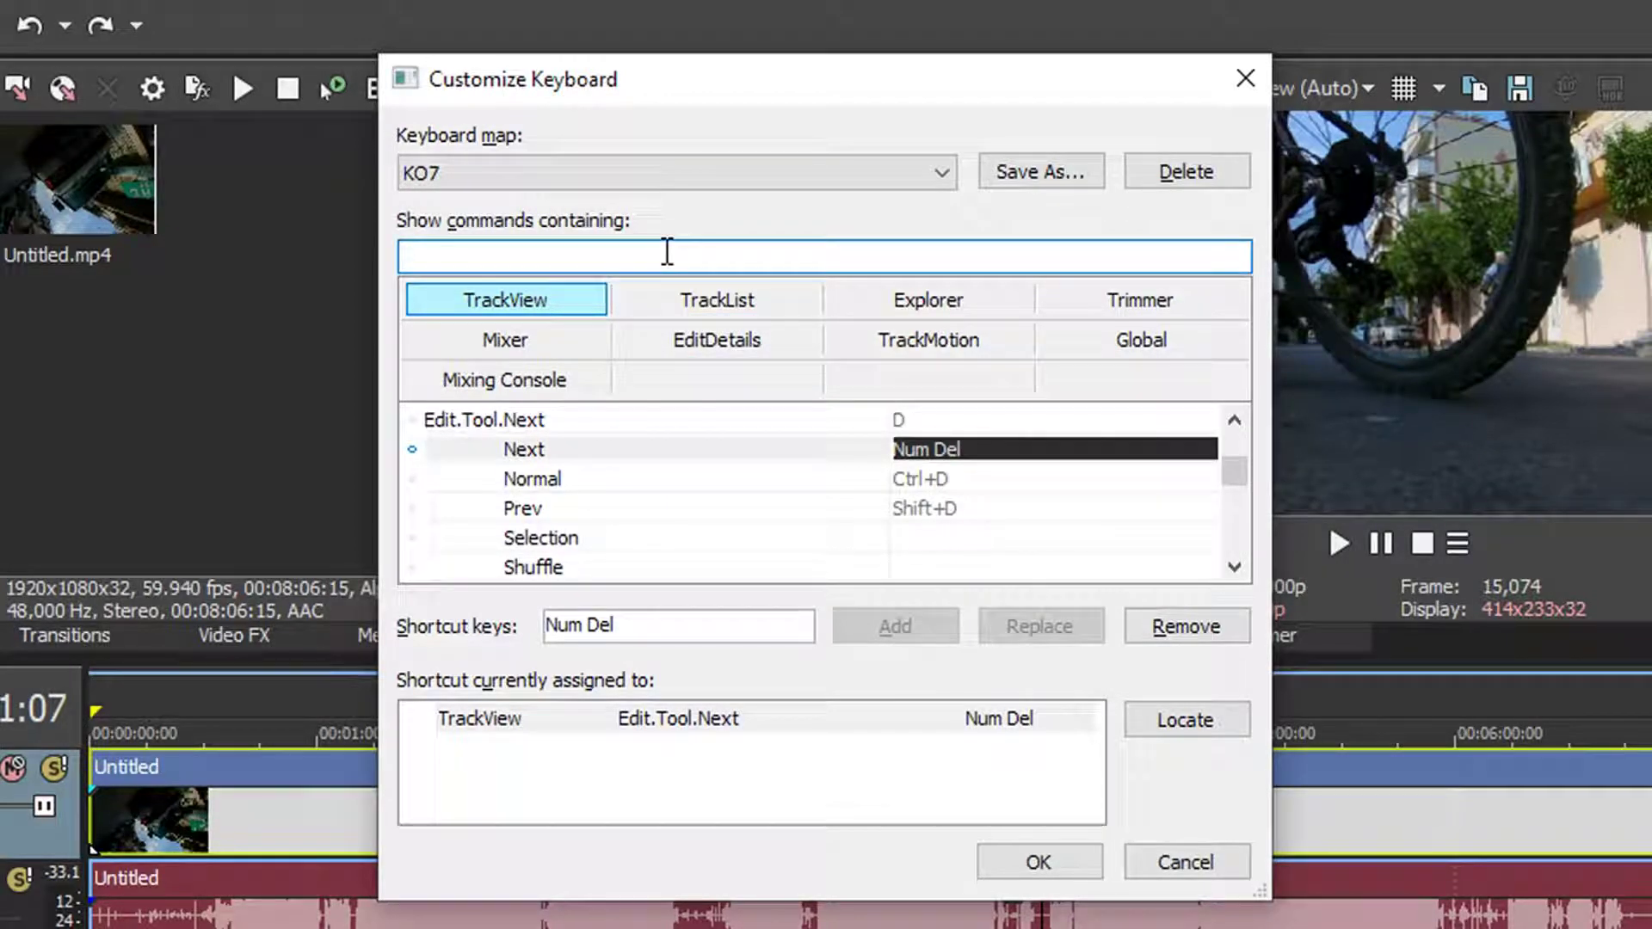
# Step: Search 'play', give Transport.PlayToggle the Num 0 shortcut, and save the KO7 map with OK
pyautogui.write('play')
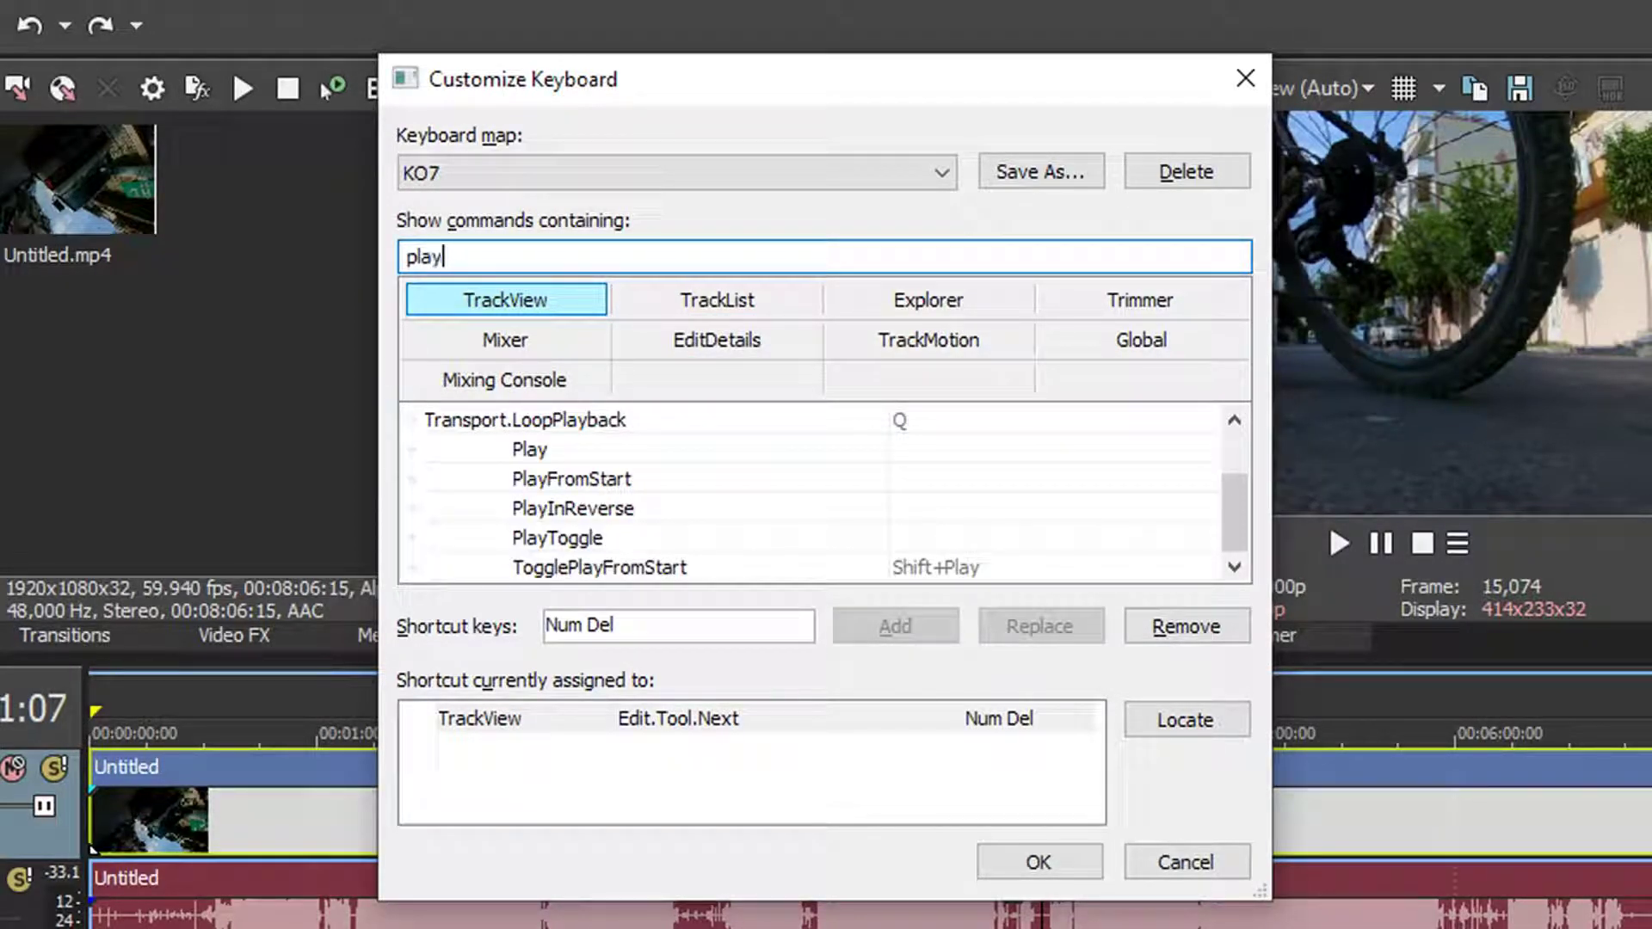
pyautogui.click(600, 538)
pyautogui.click(665, 619)
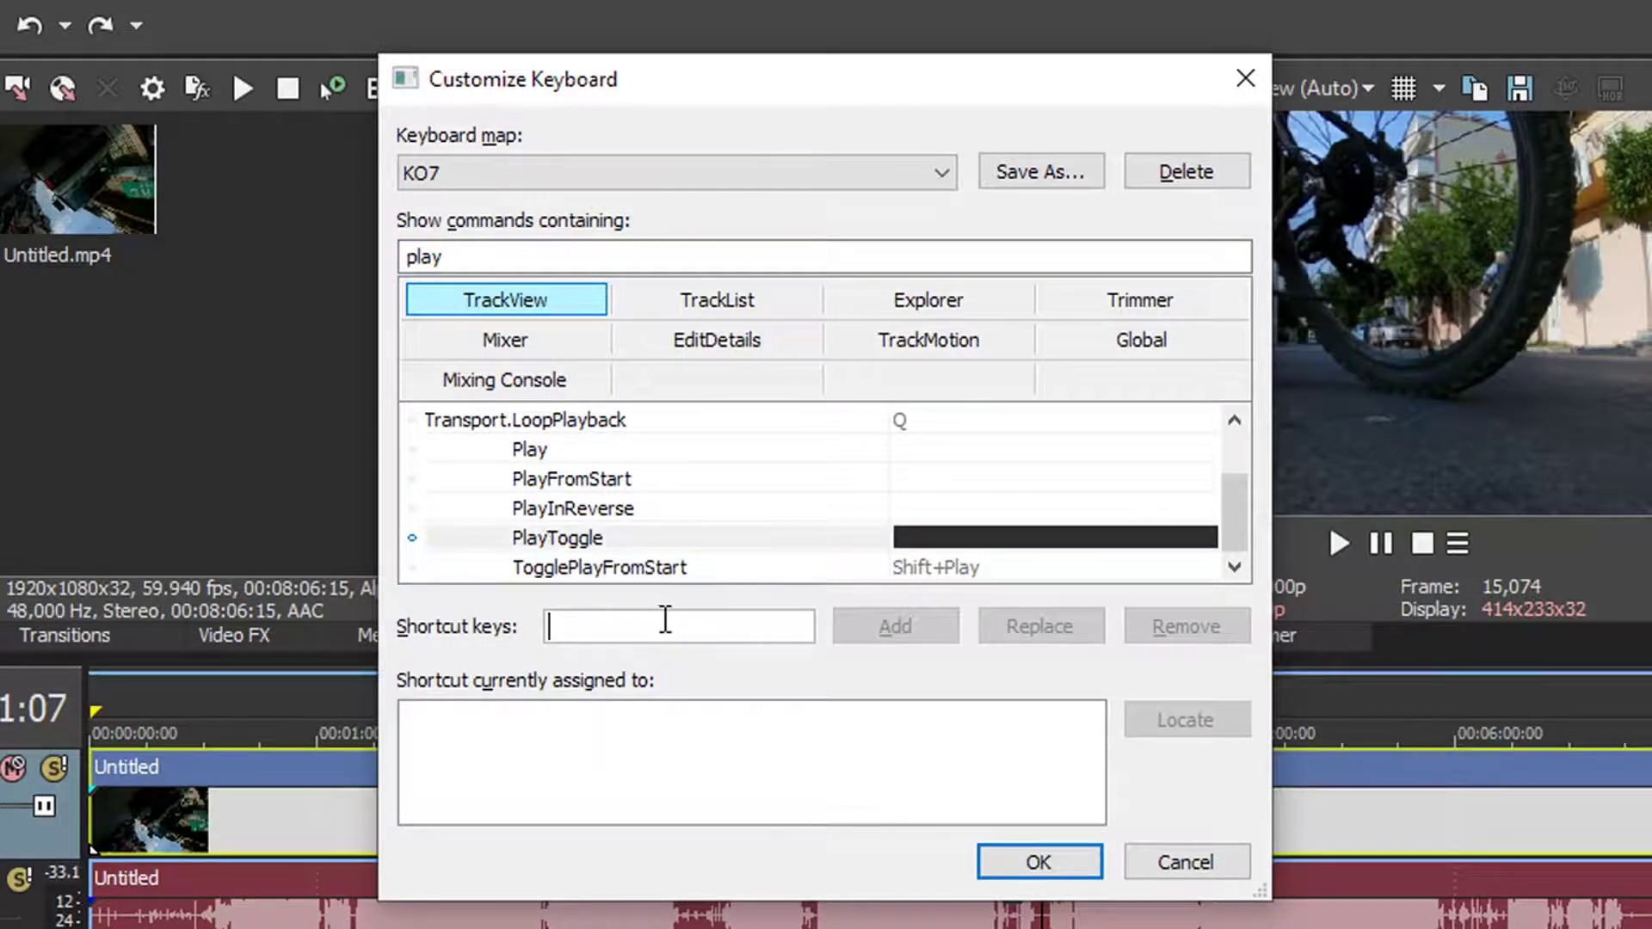
pyautogui.press('KP_0')
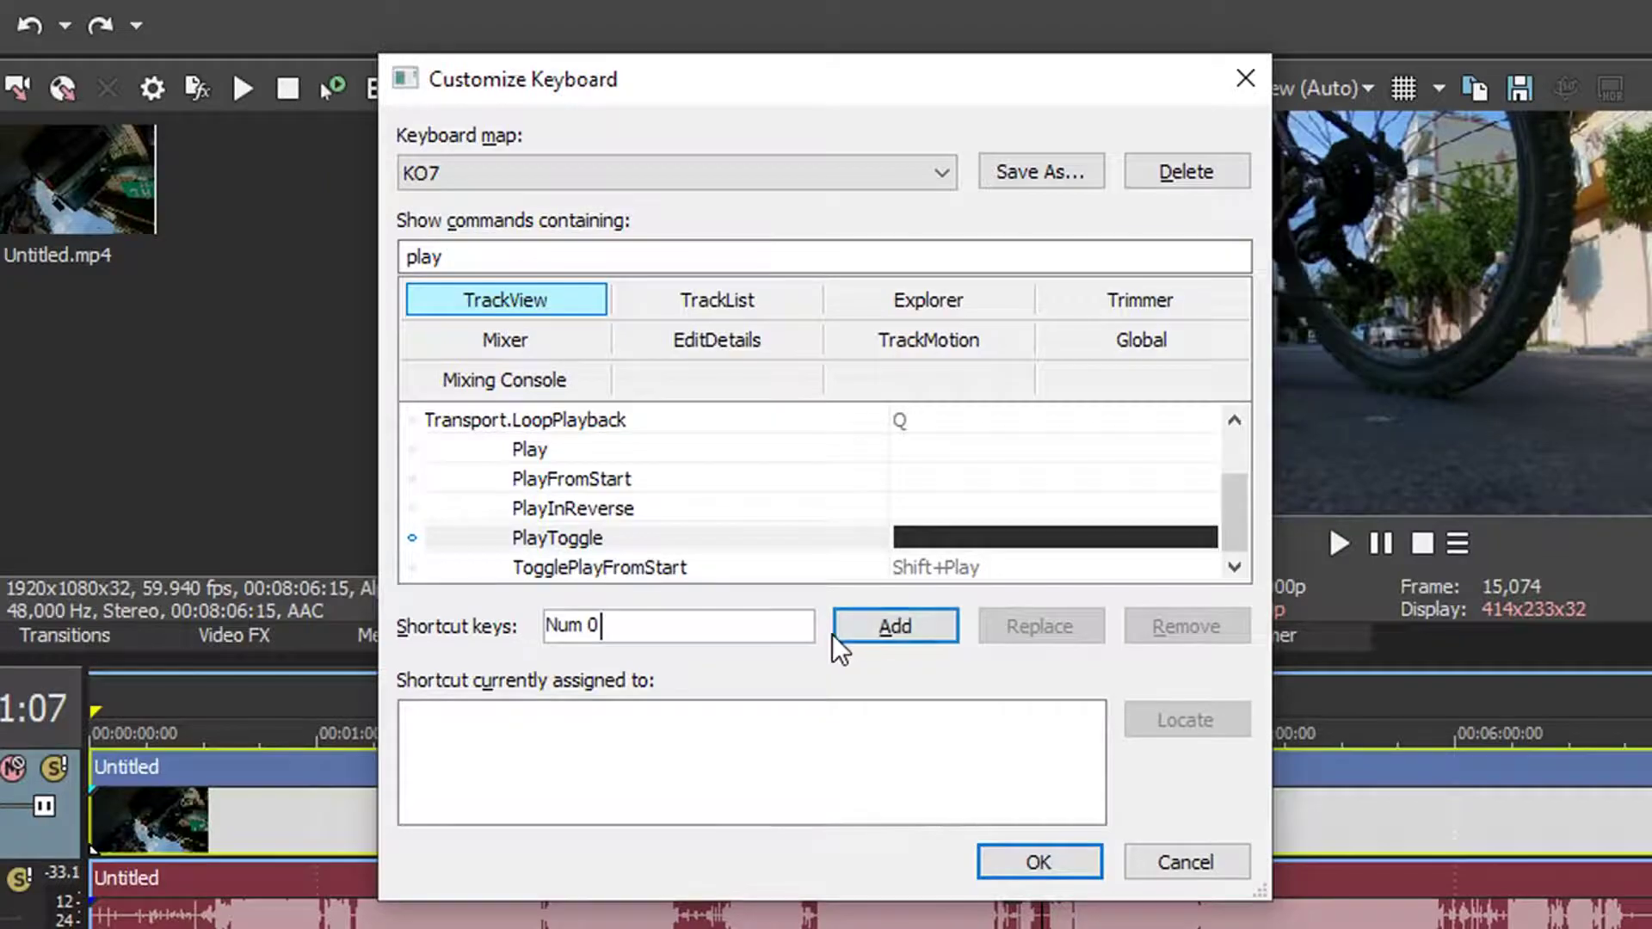
pyautogui.click(845, 637)
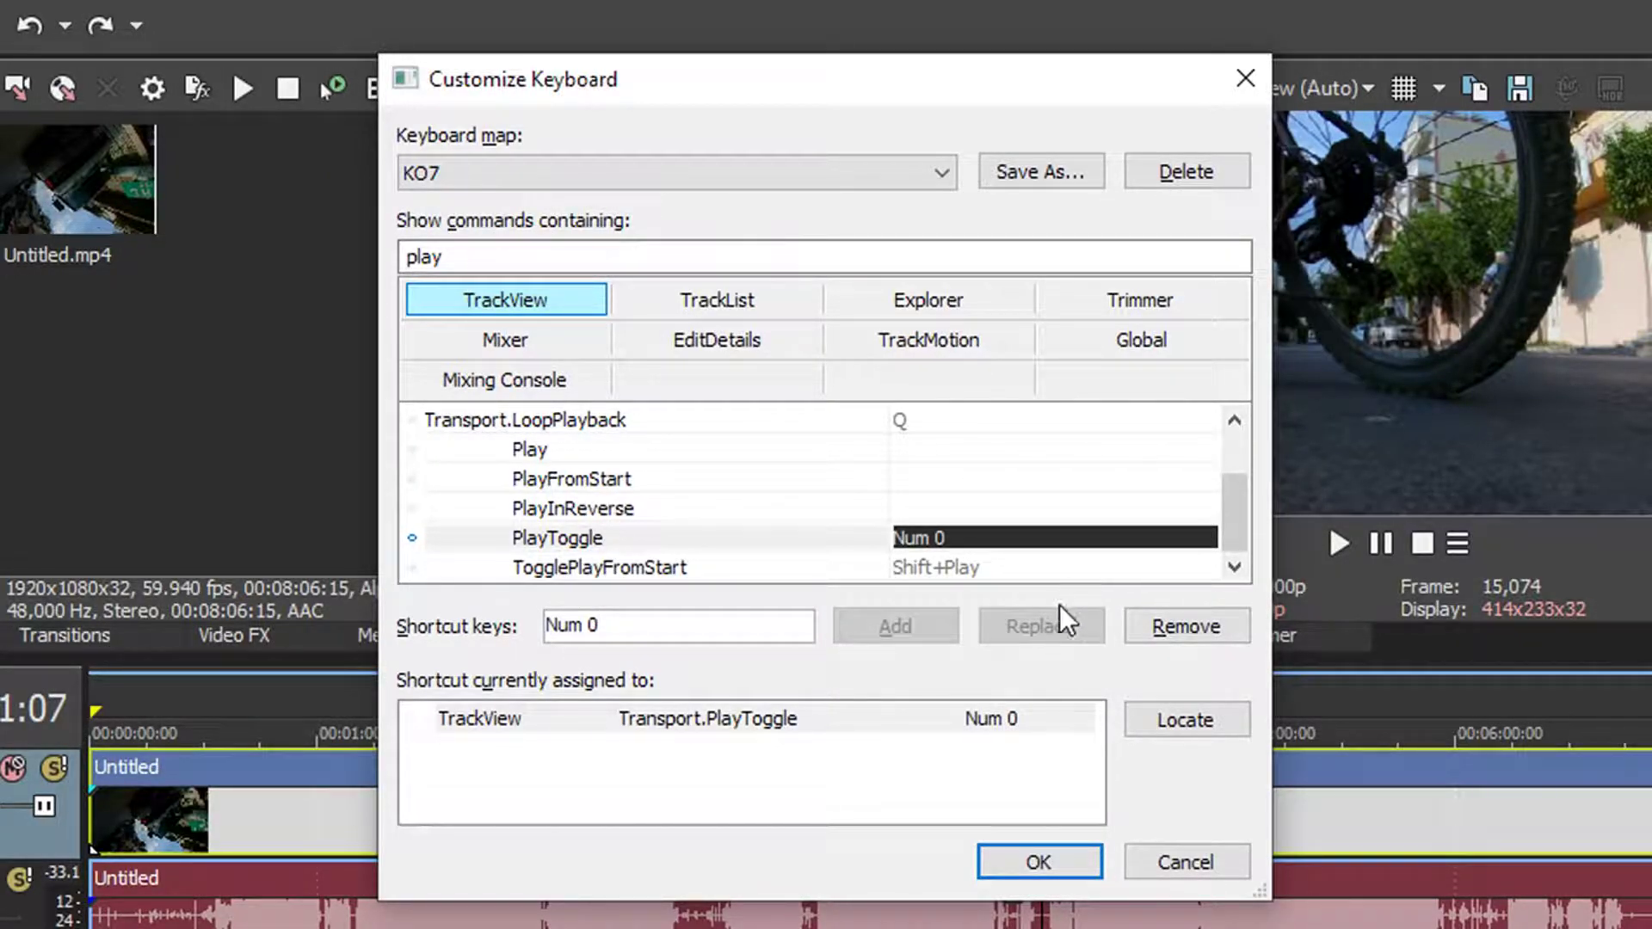
pyautogui.click(1065, 860)
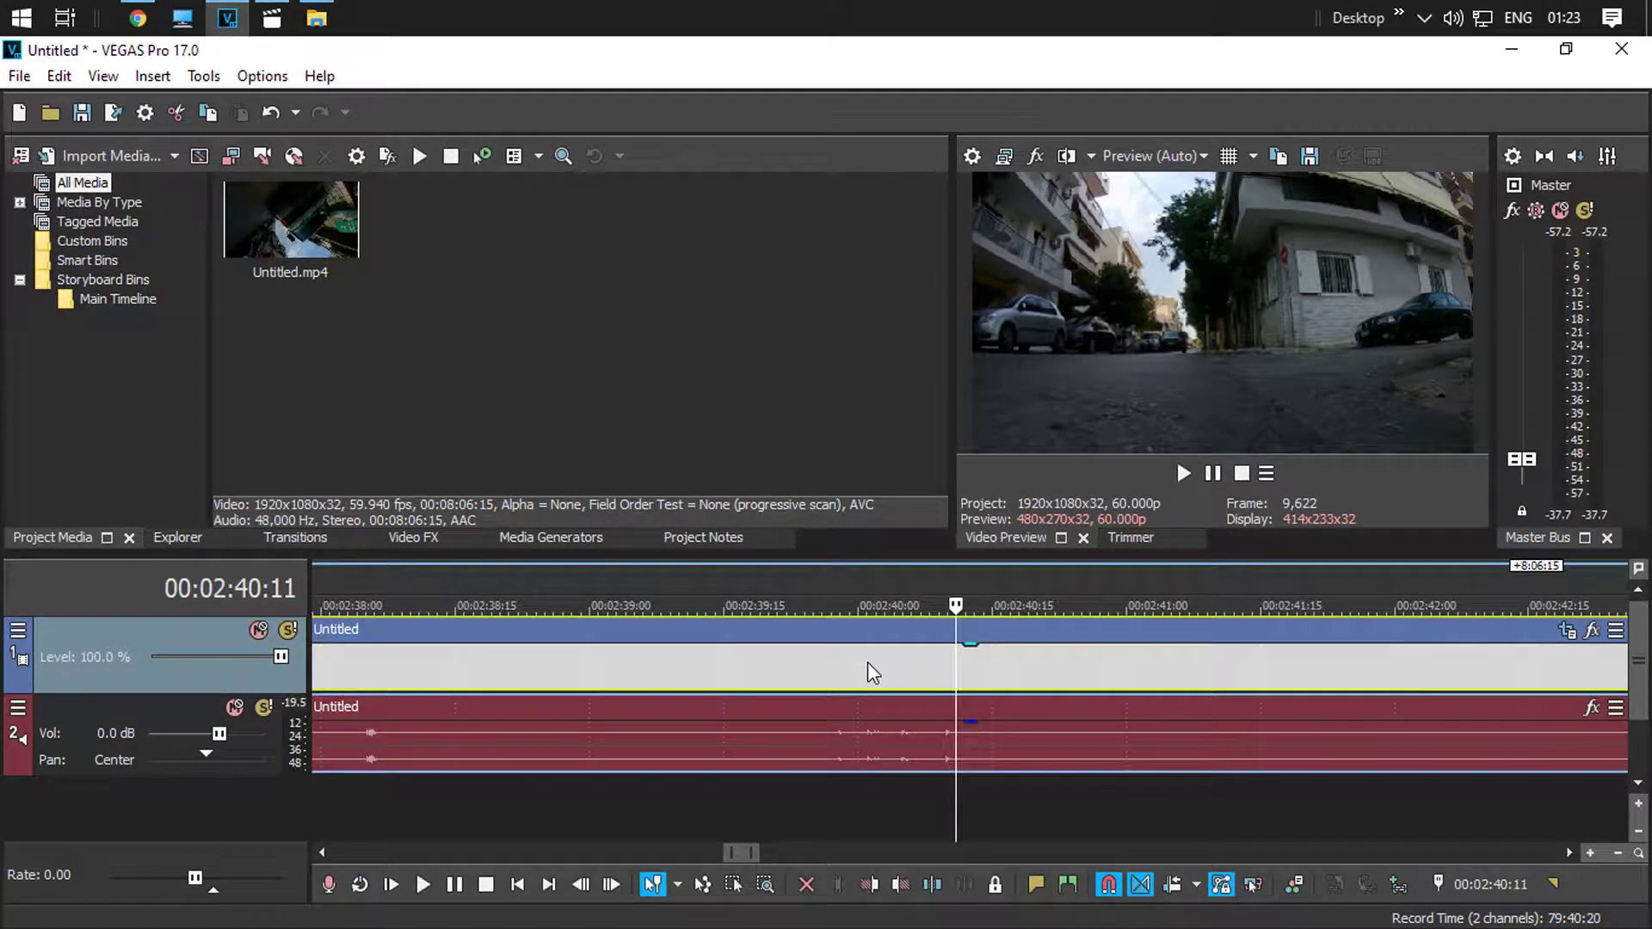
pyautogui.press('KP_6')
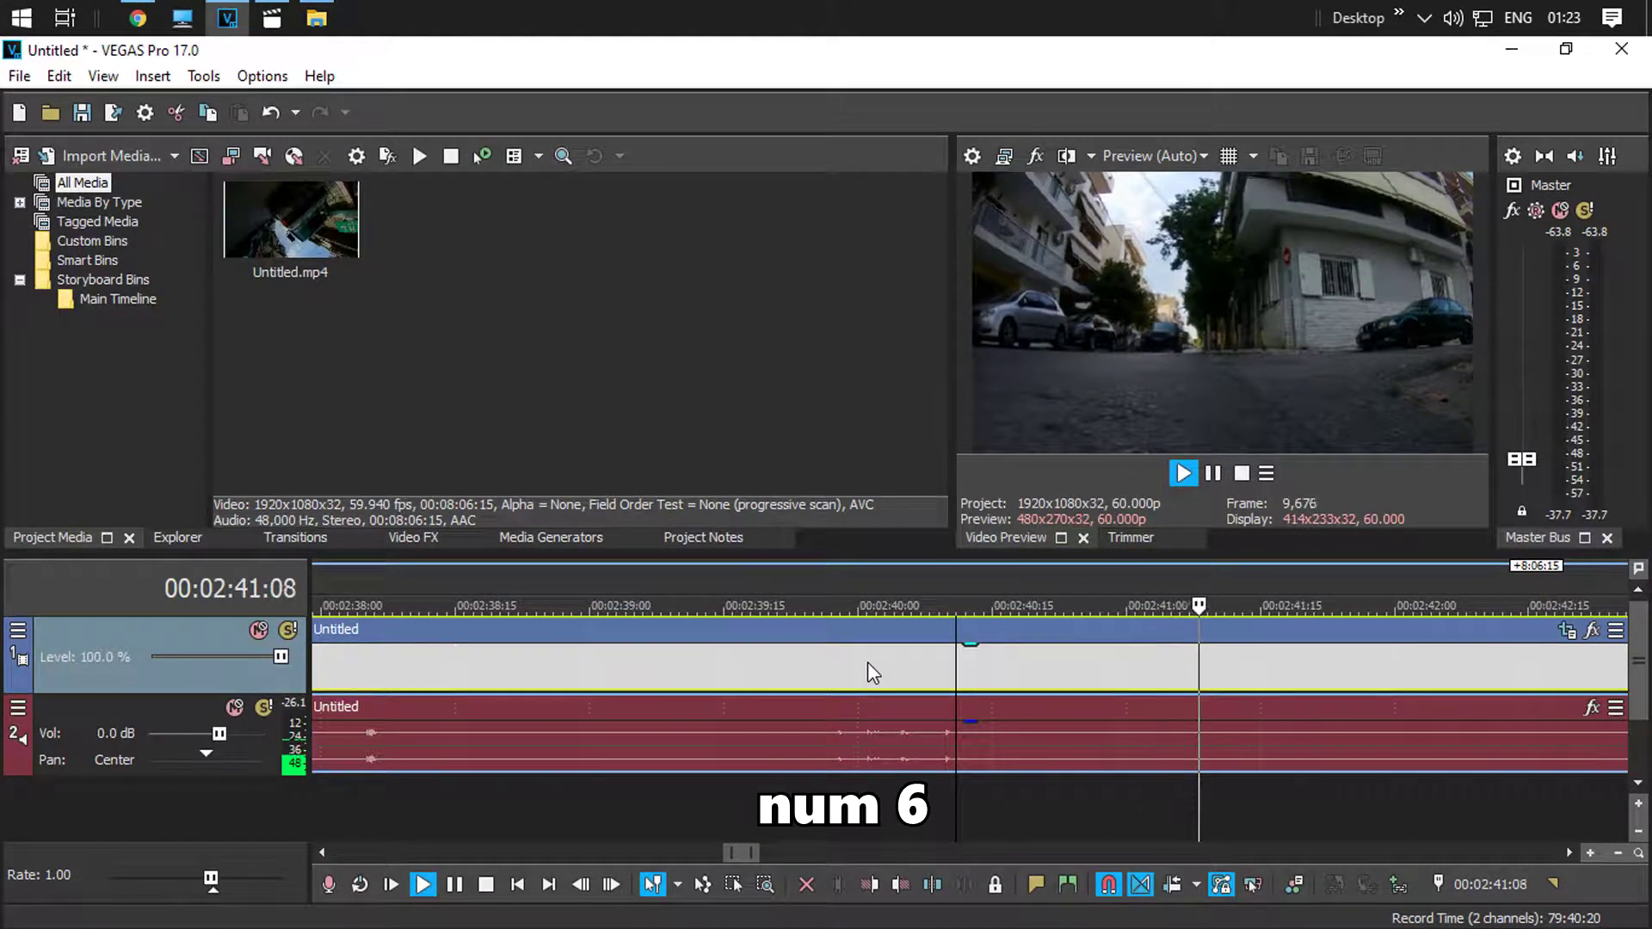
pyautogui.press('KP_5')
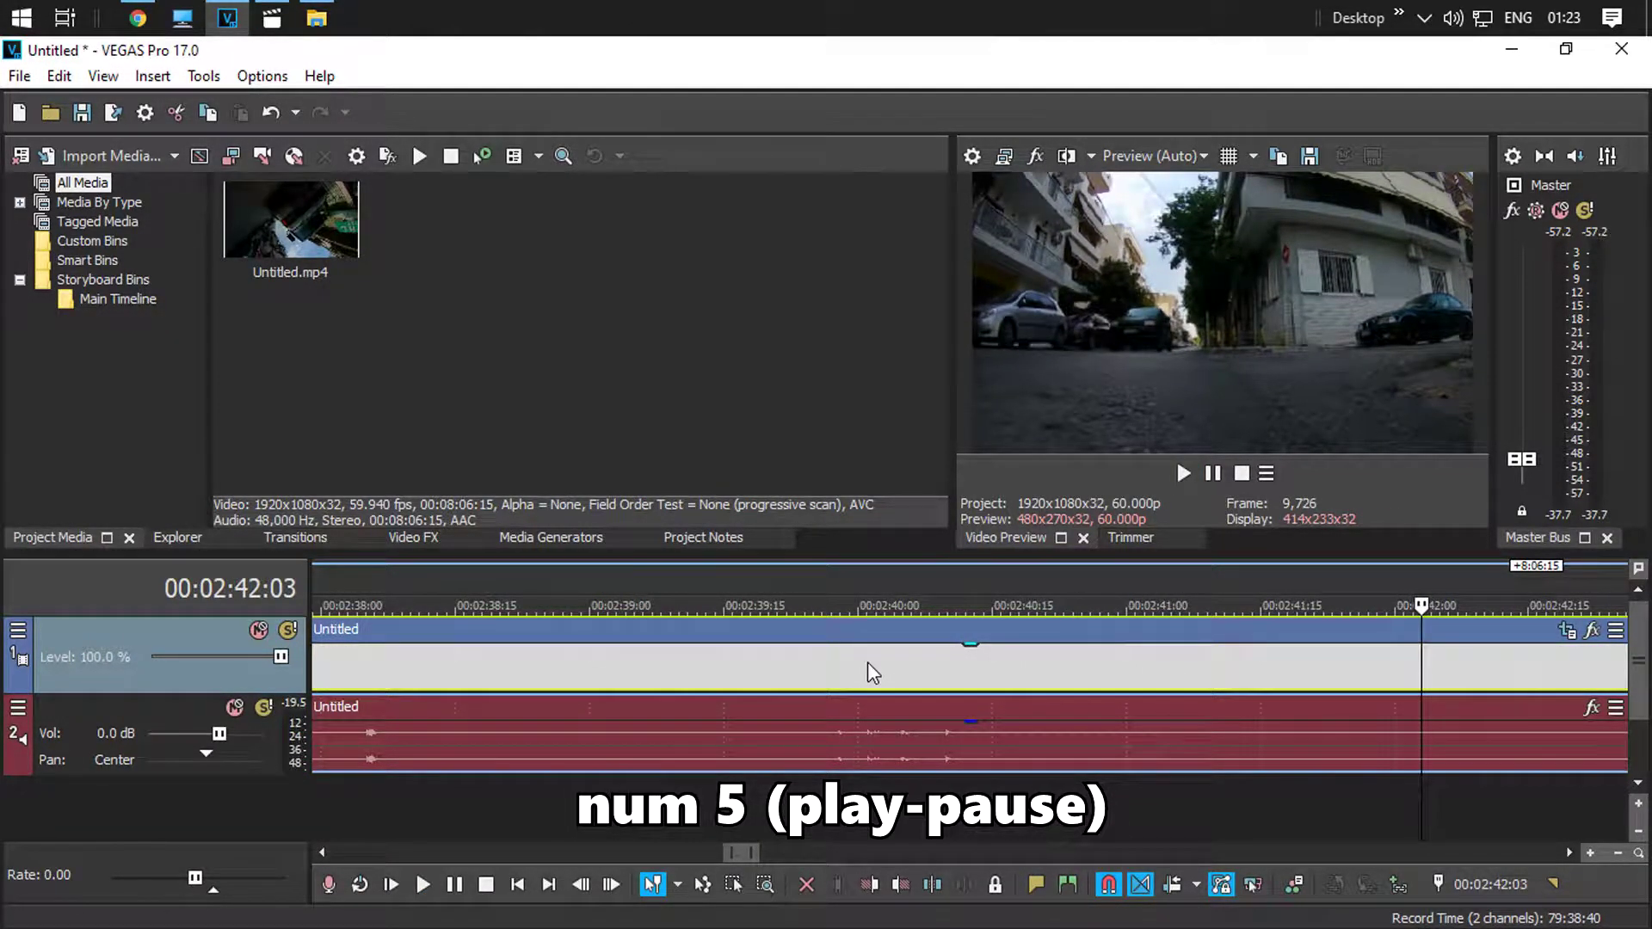
pyautogui.press('KP_4')
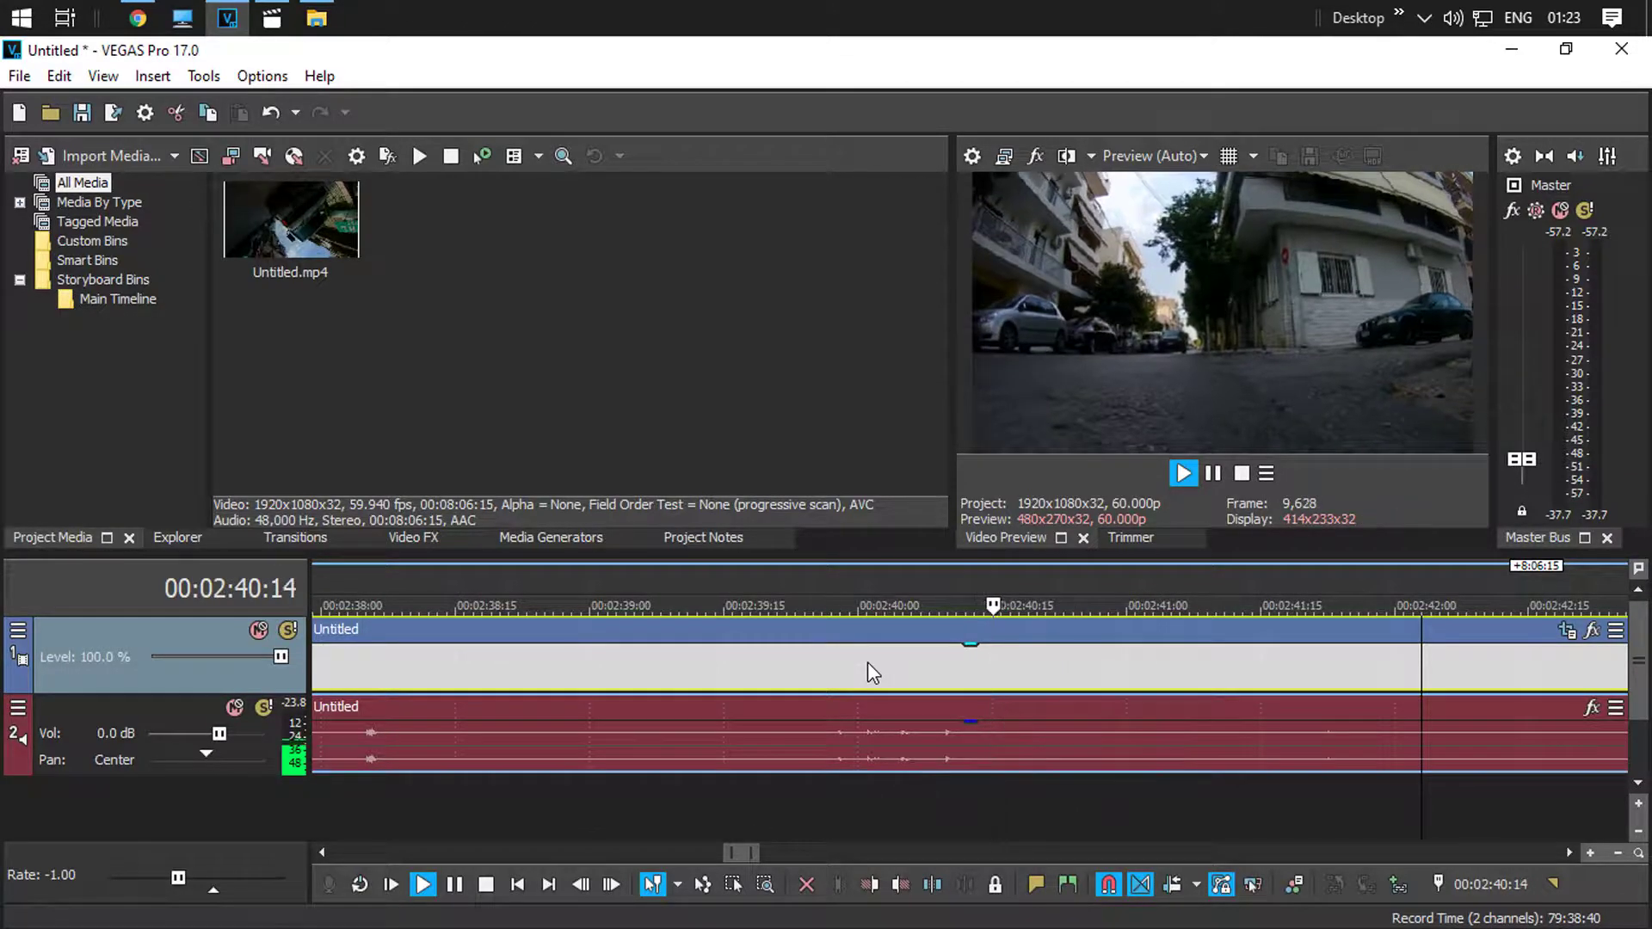
pyautogui.press('KP_5')
pyautogui.press('KP_6')
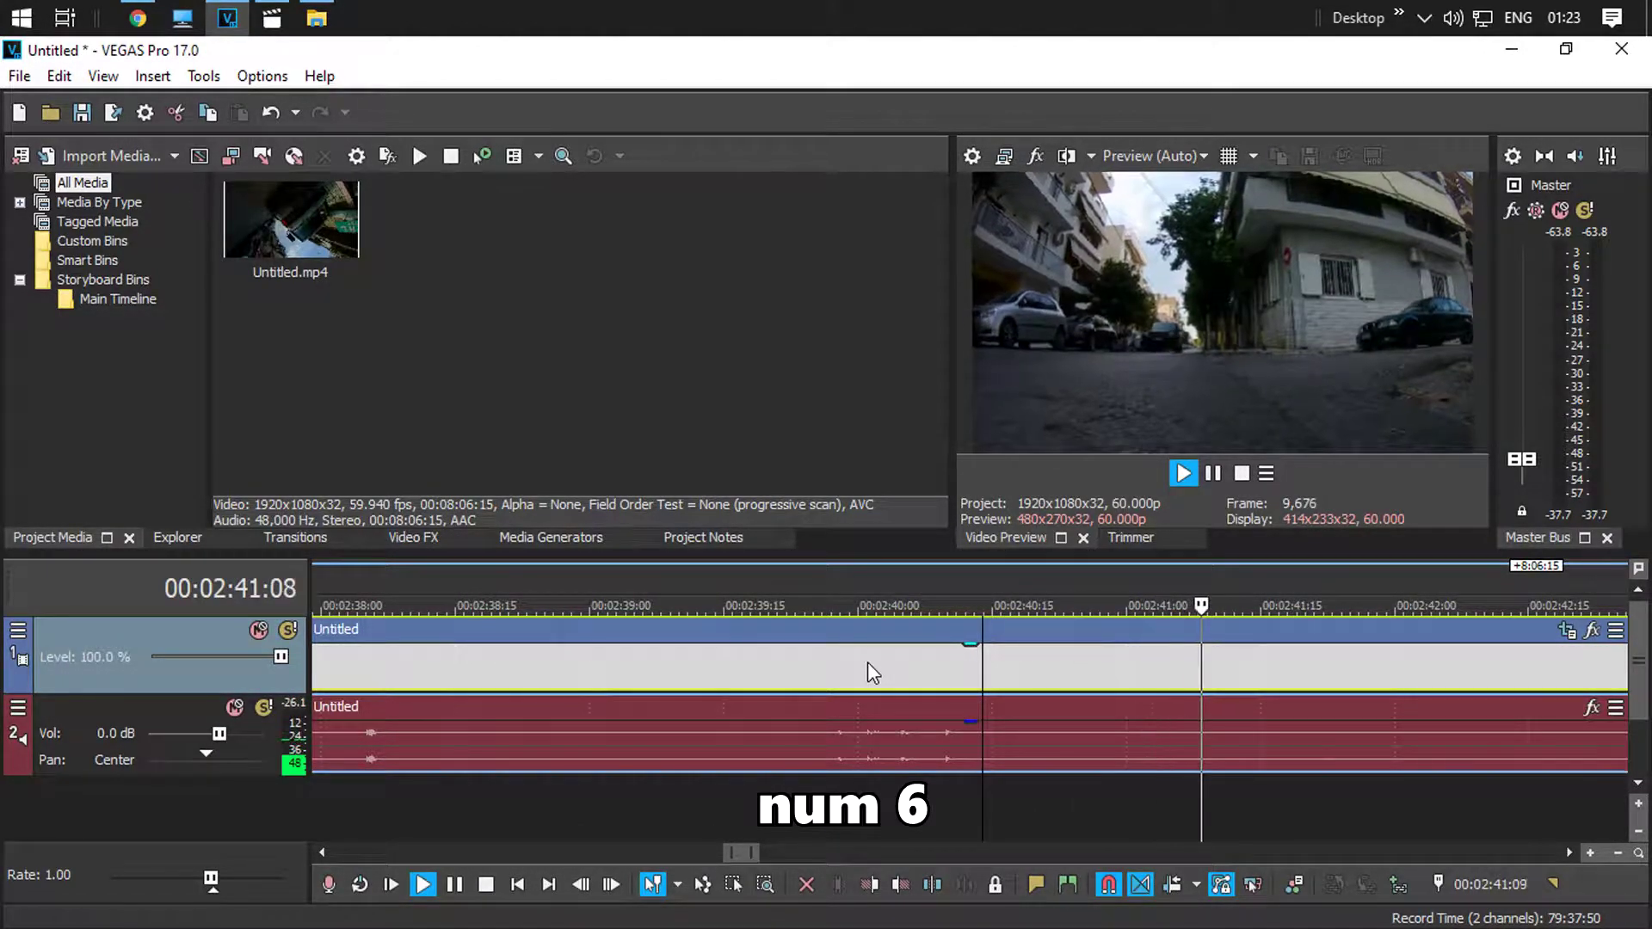
pyautogui.press('KP_5')
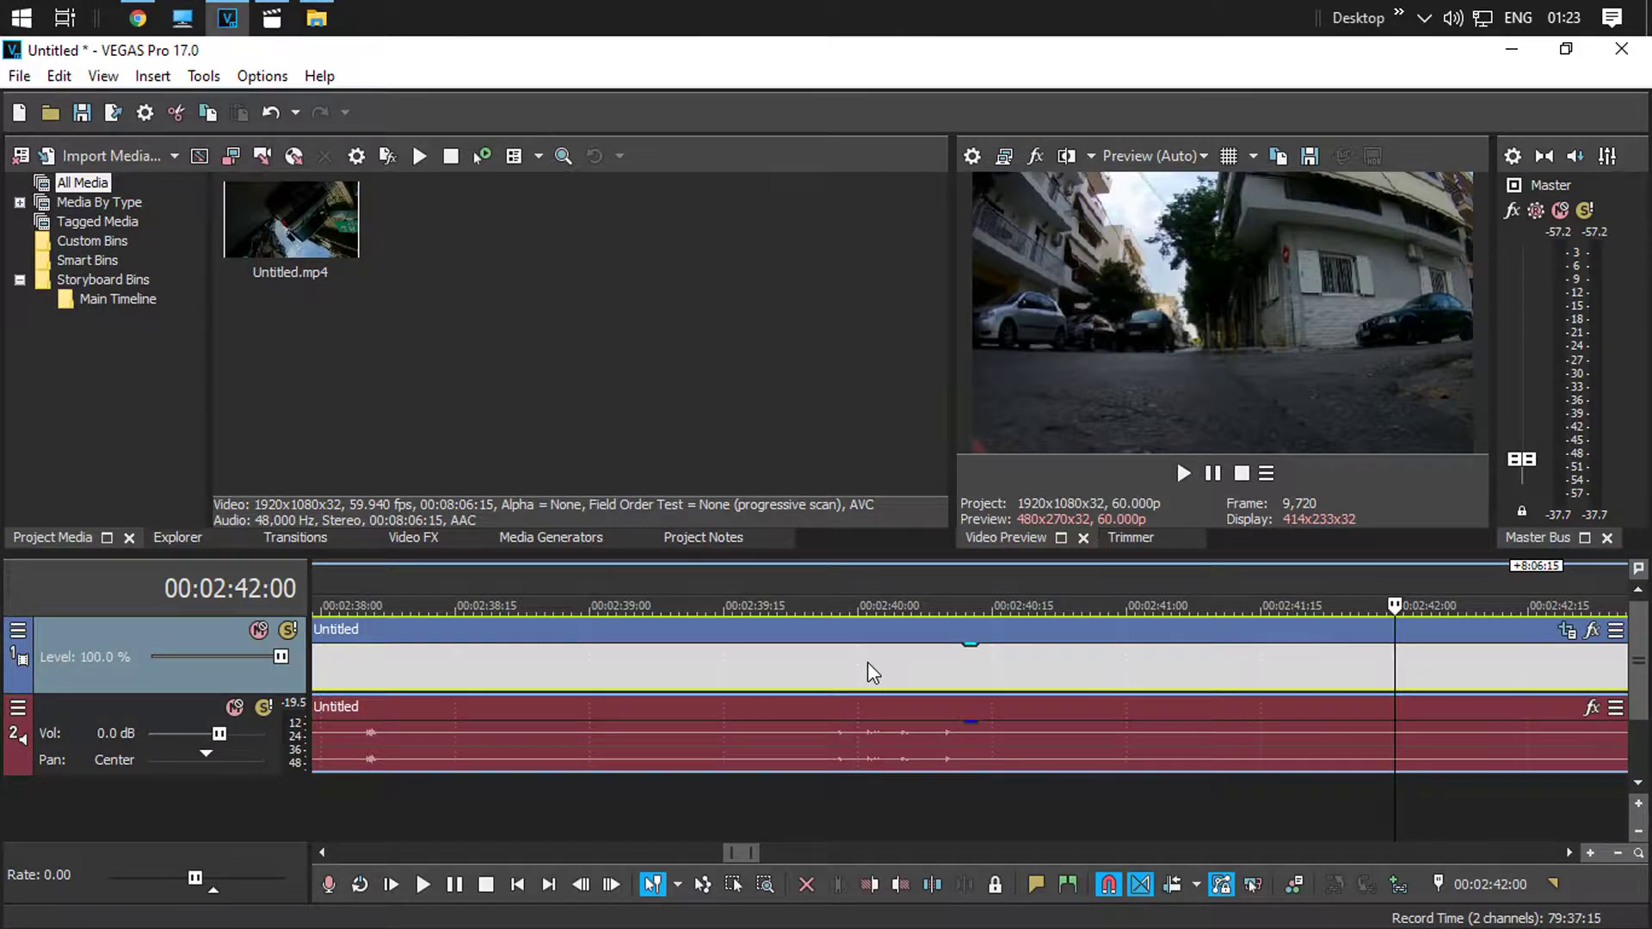
pyautogui.press('KP_8')
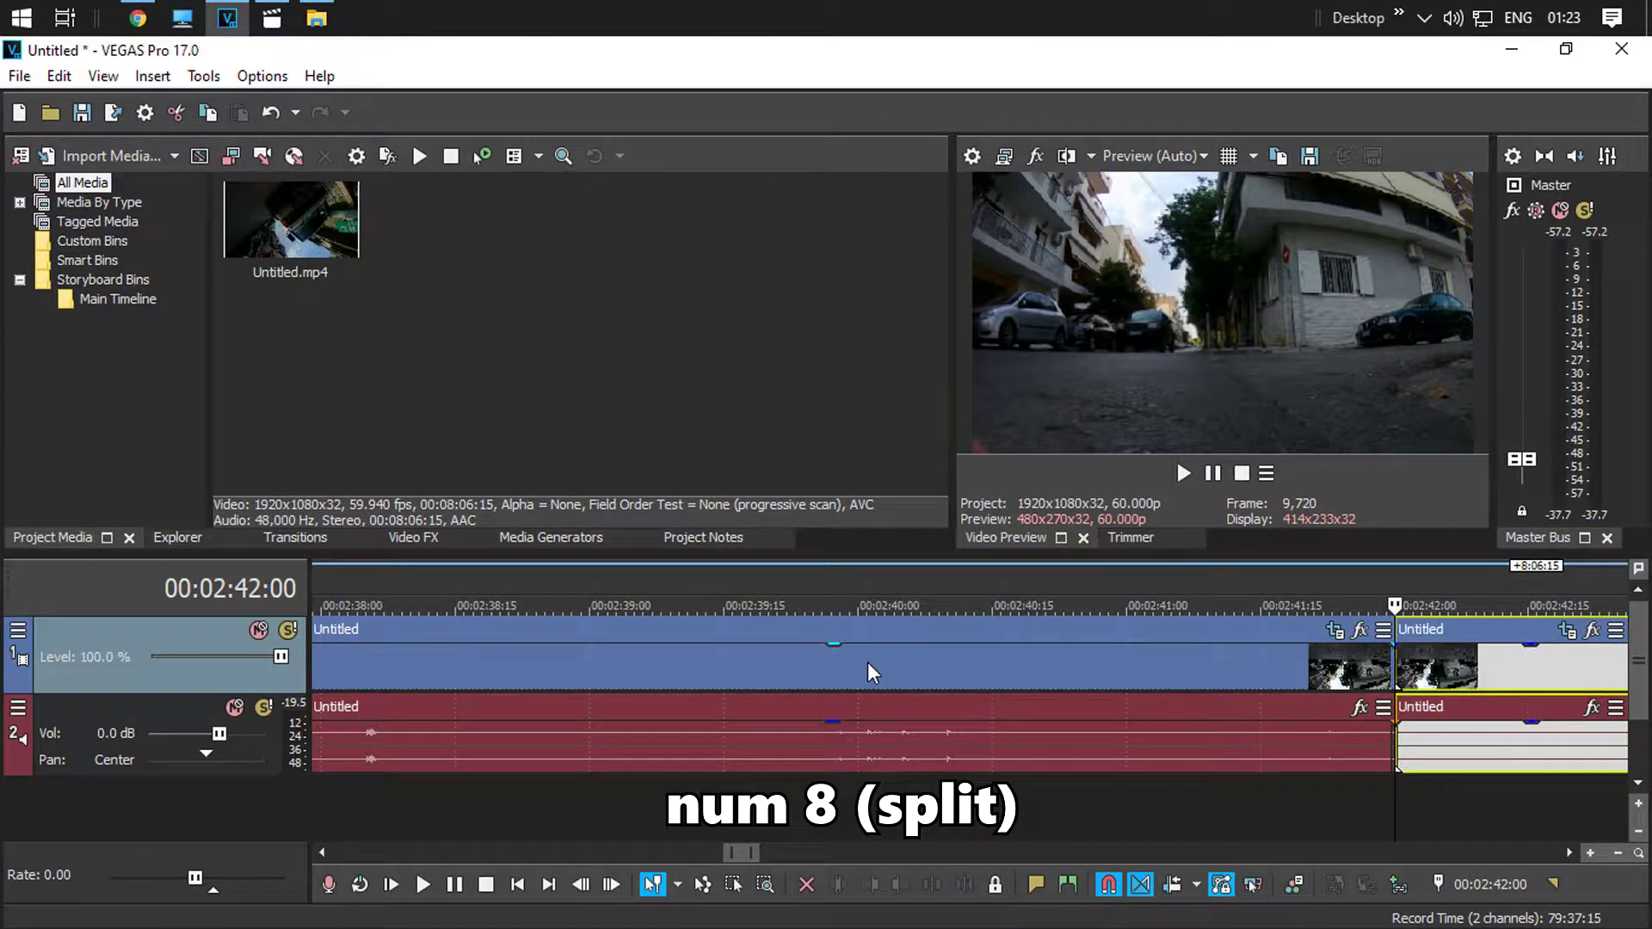
pyautogui.press('KP_9')
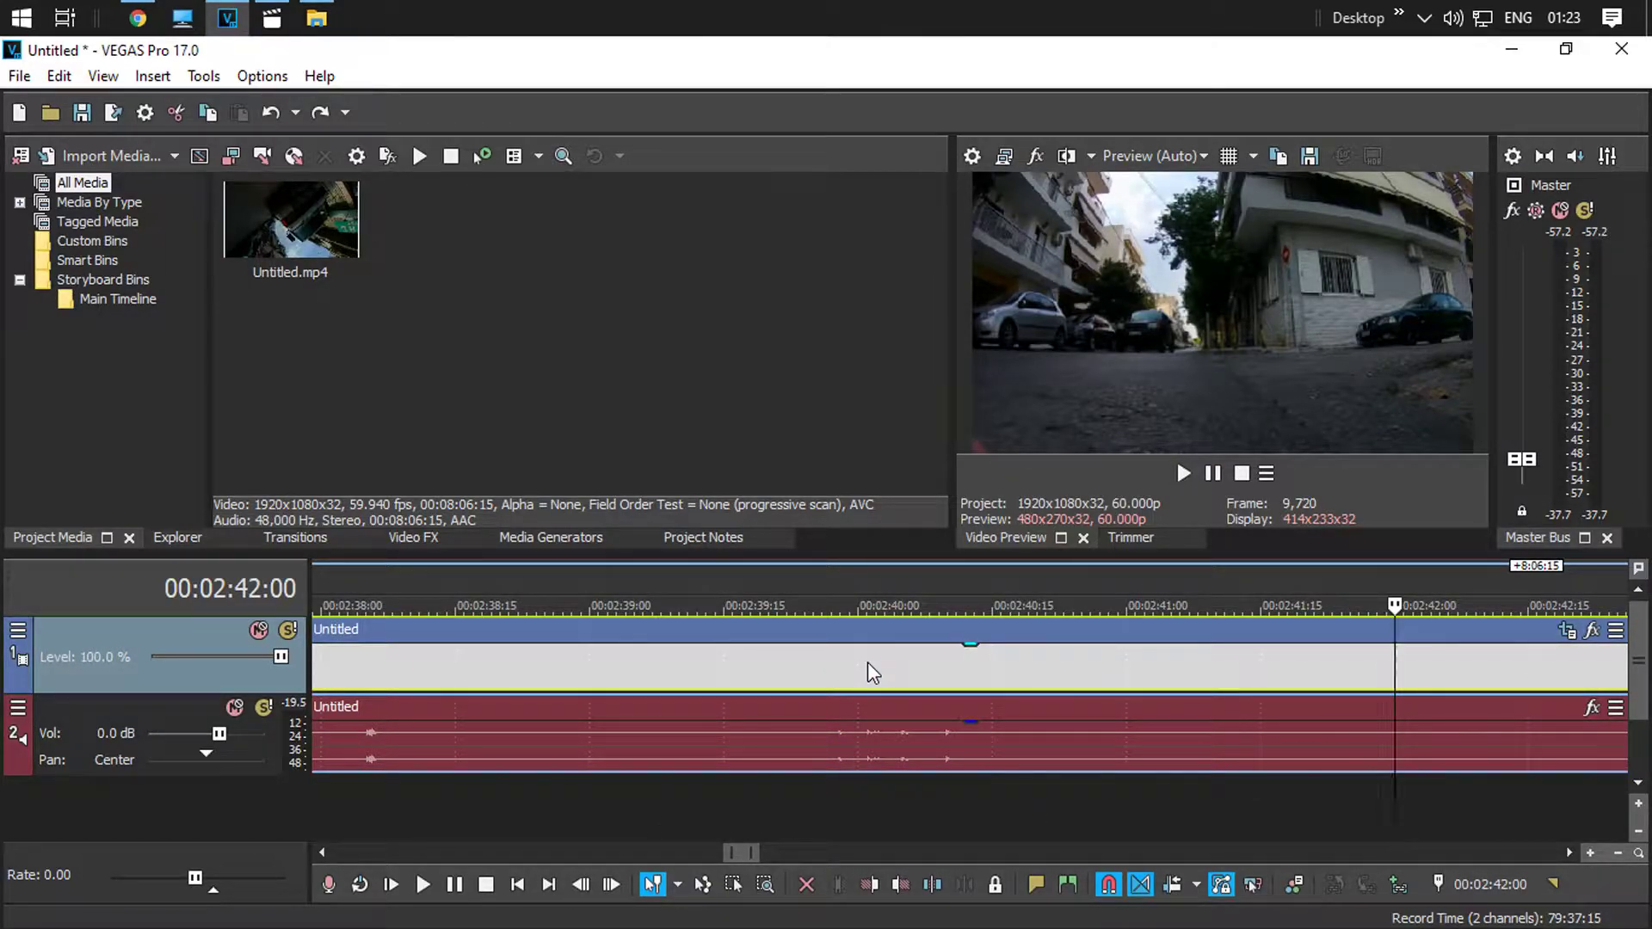
pyautogui.press('KP_Multiply')
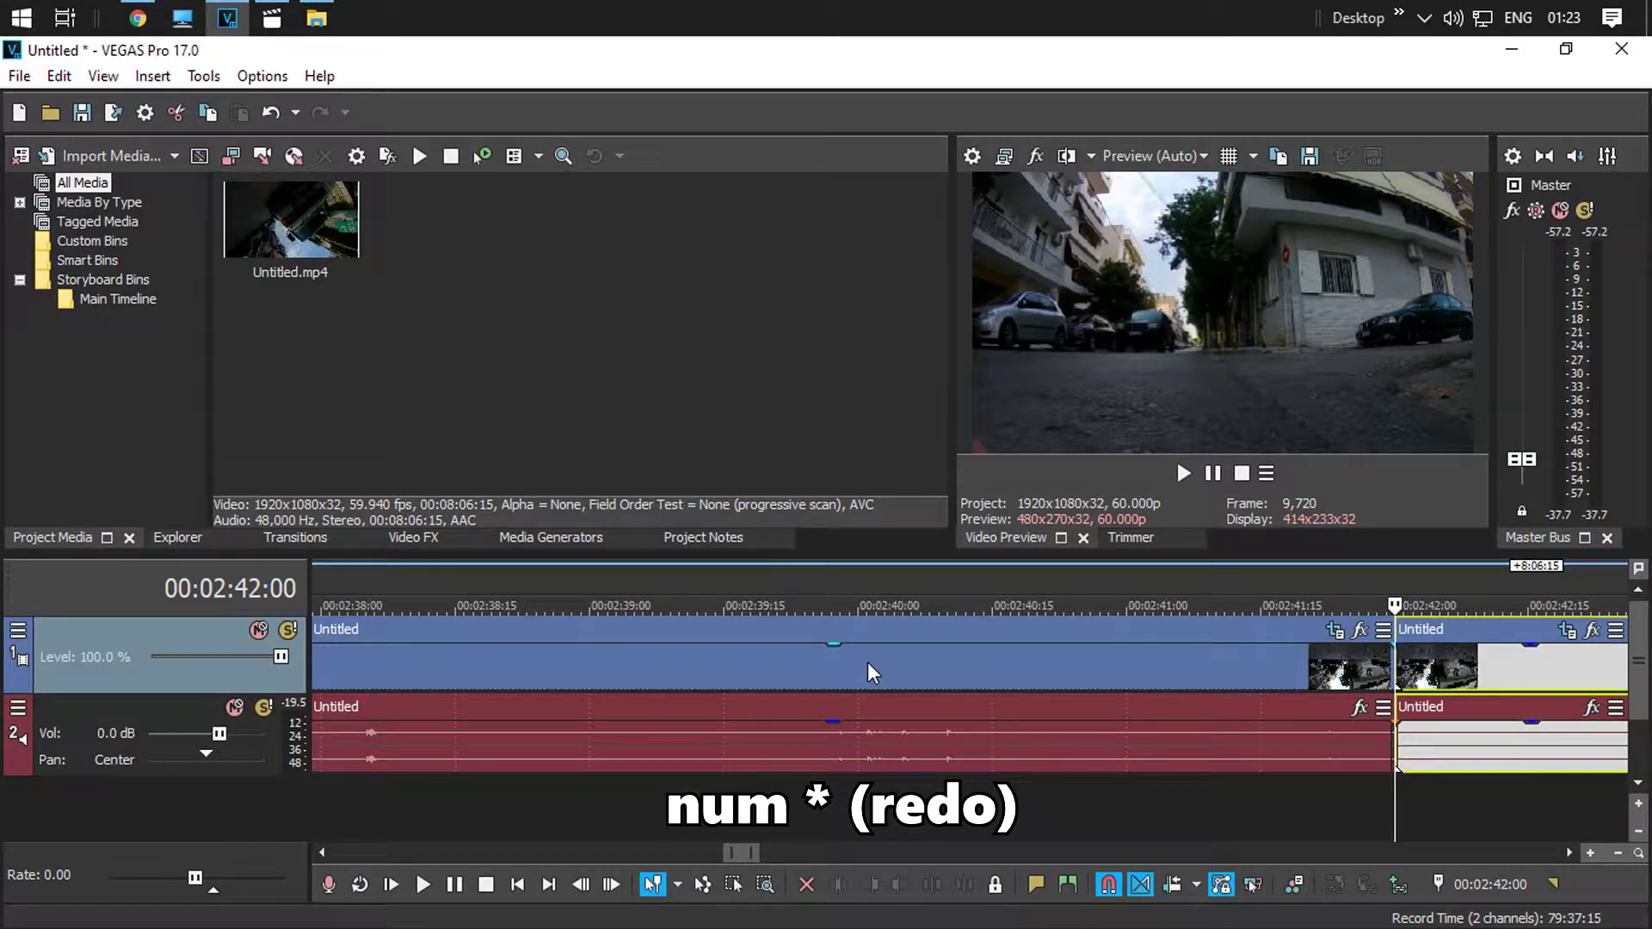
pyautogui.press('KP_9')
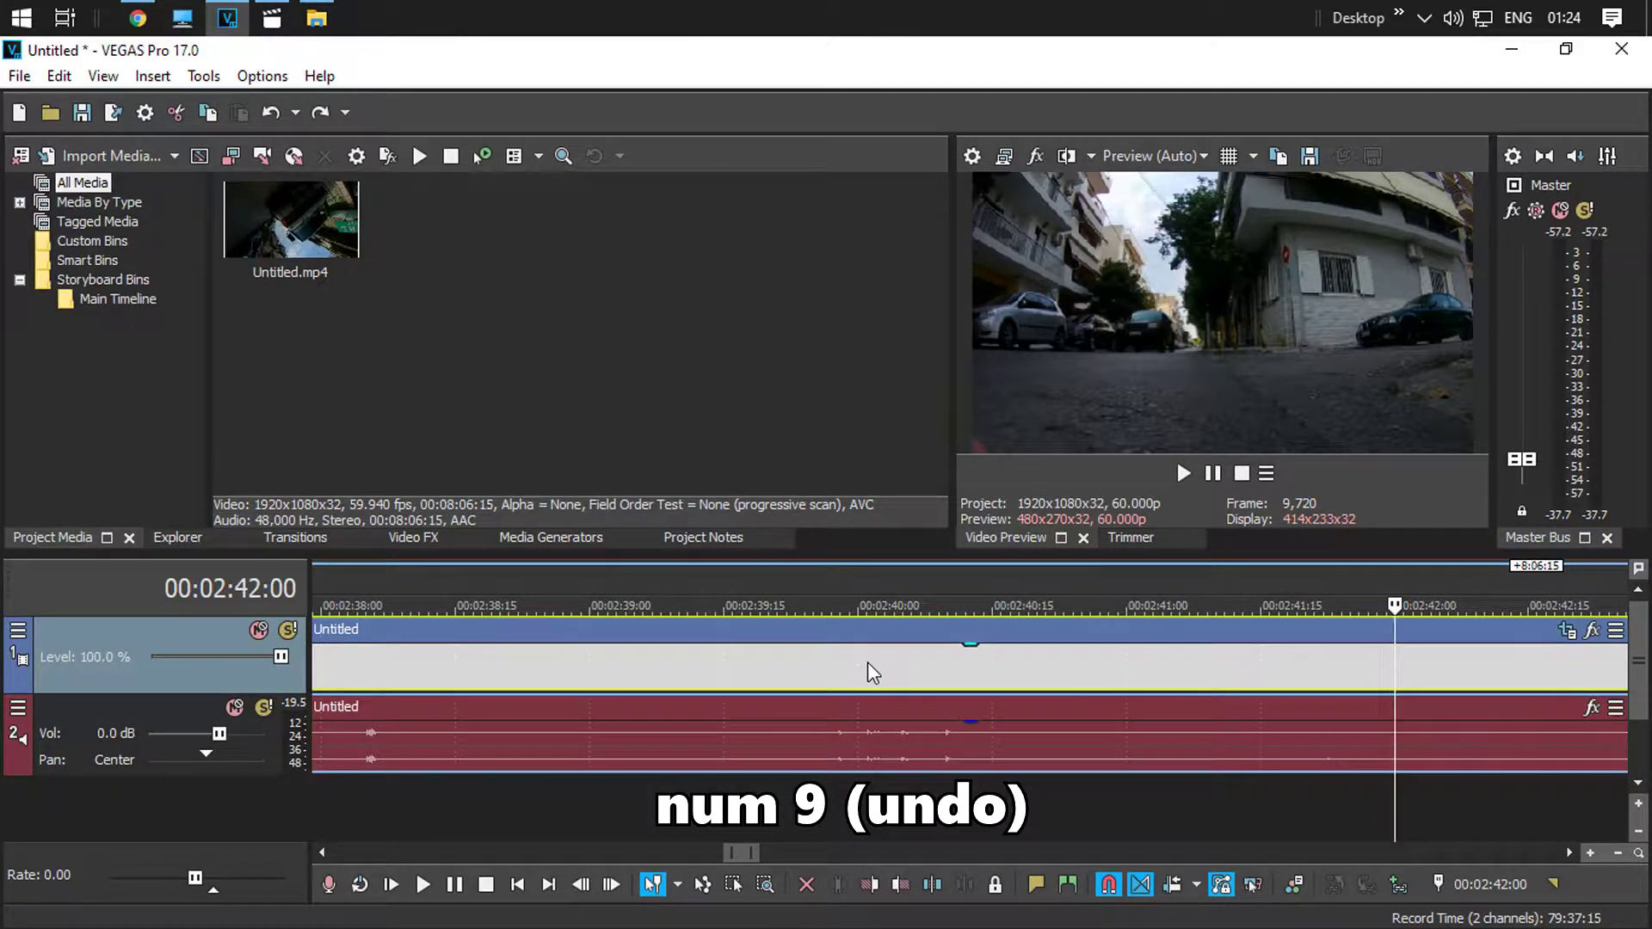
pyautogui.press('KP_7')
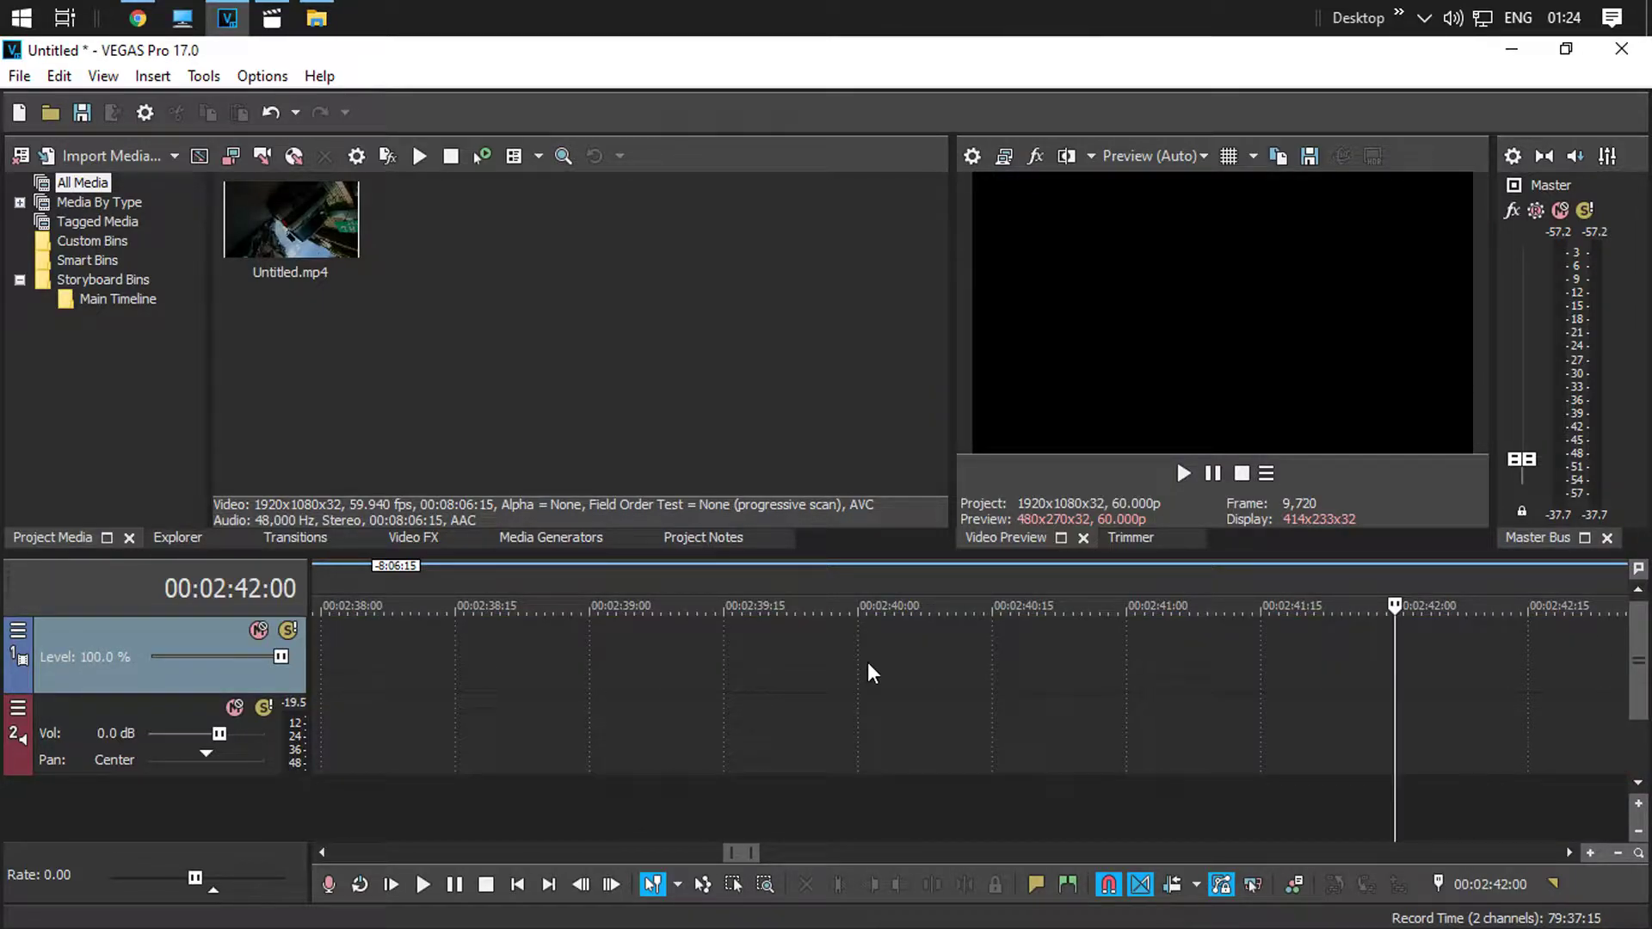
pyautogui.press('KP_9')
pyautogui.press('KP_1')
pyautogui.press('KP_1')
pyautogui.press('KP_1')
pyautogui.press('KP_3')
pyautogui.press('KP_3')
pyautogui.press('KP_3')
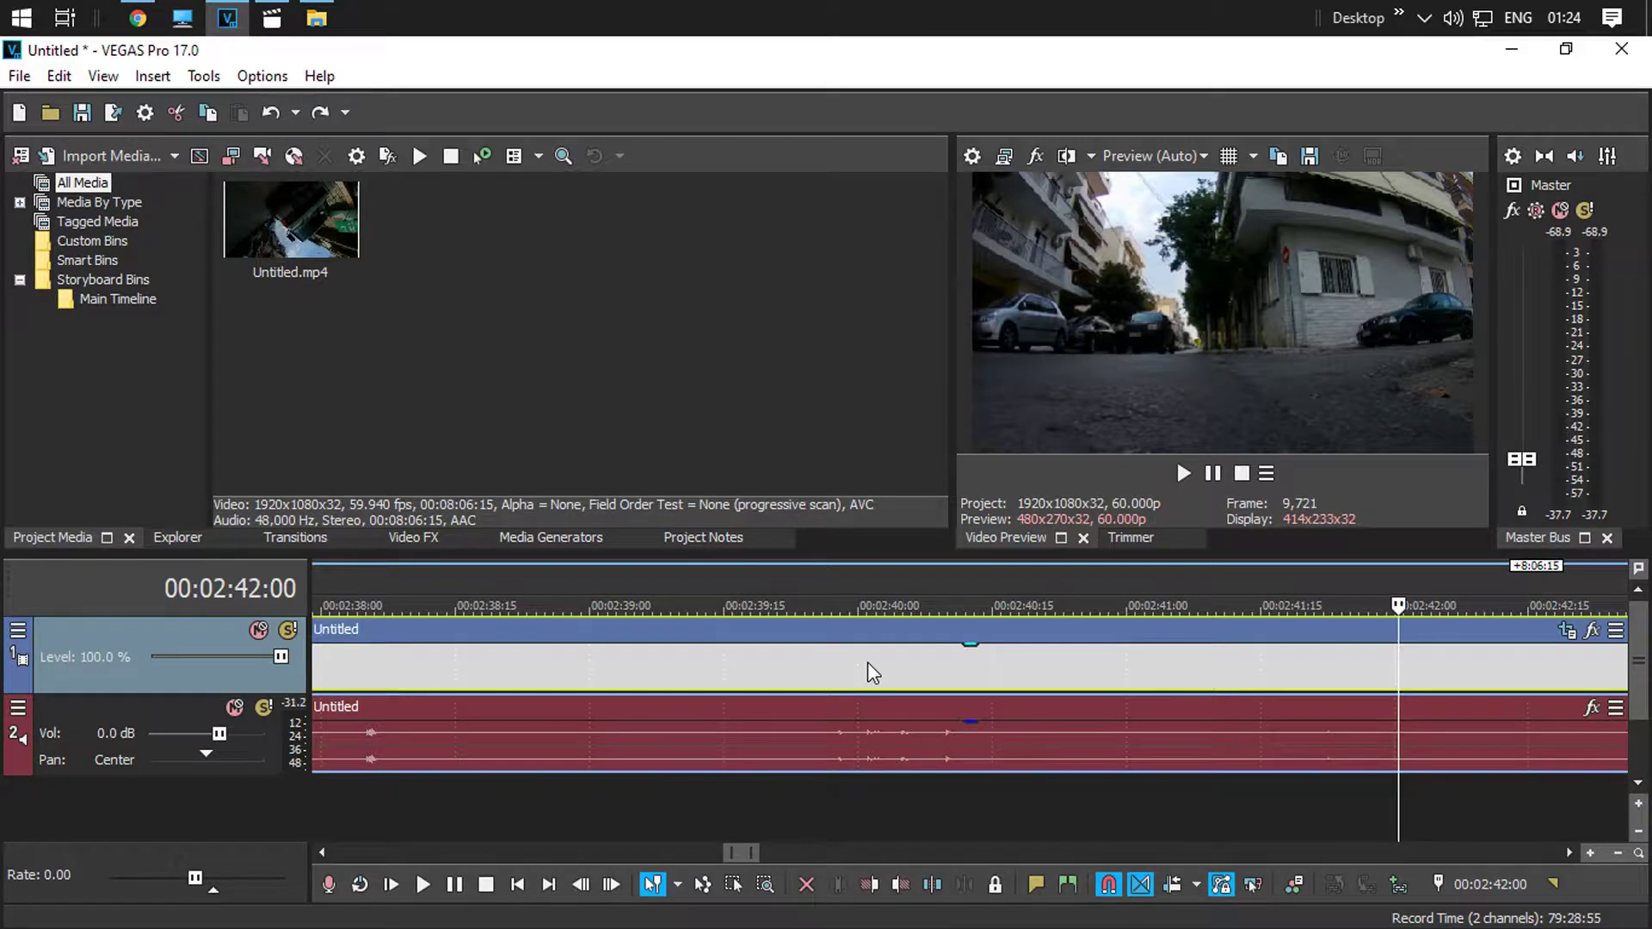
pyautogui.press('KP_0')
pyautogui.press('KP_0')
pyautogui.press('KP_0')
pyautogui.press('KP_0')
pyautogui.press('KP_0')
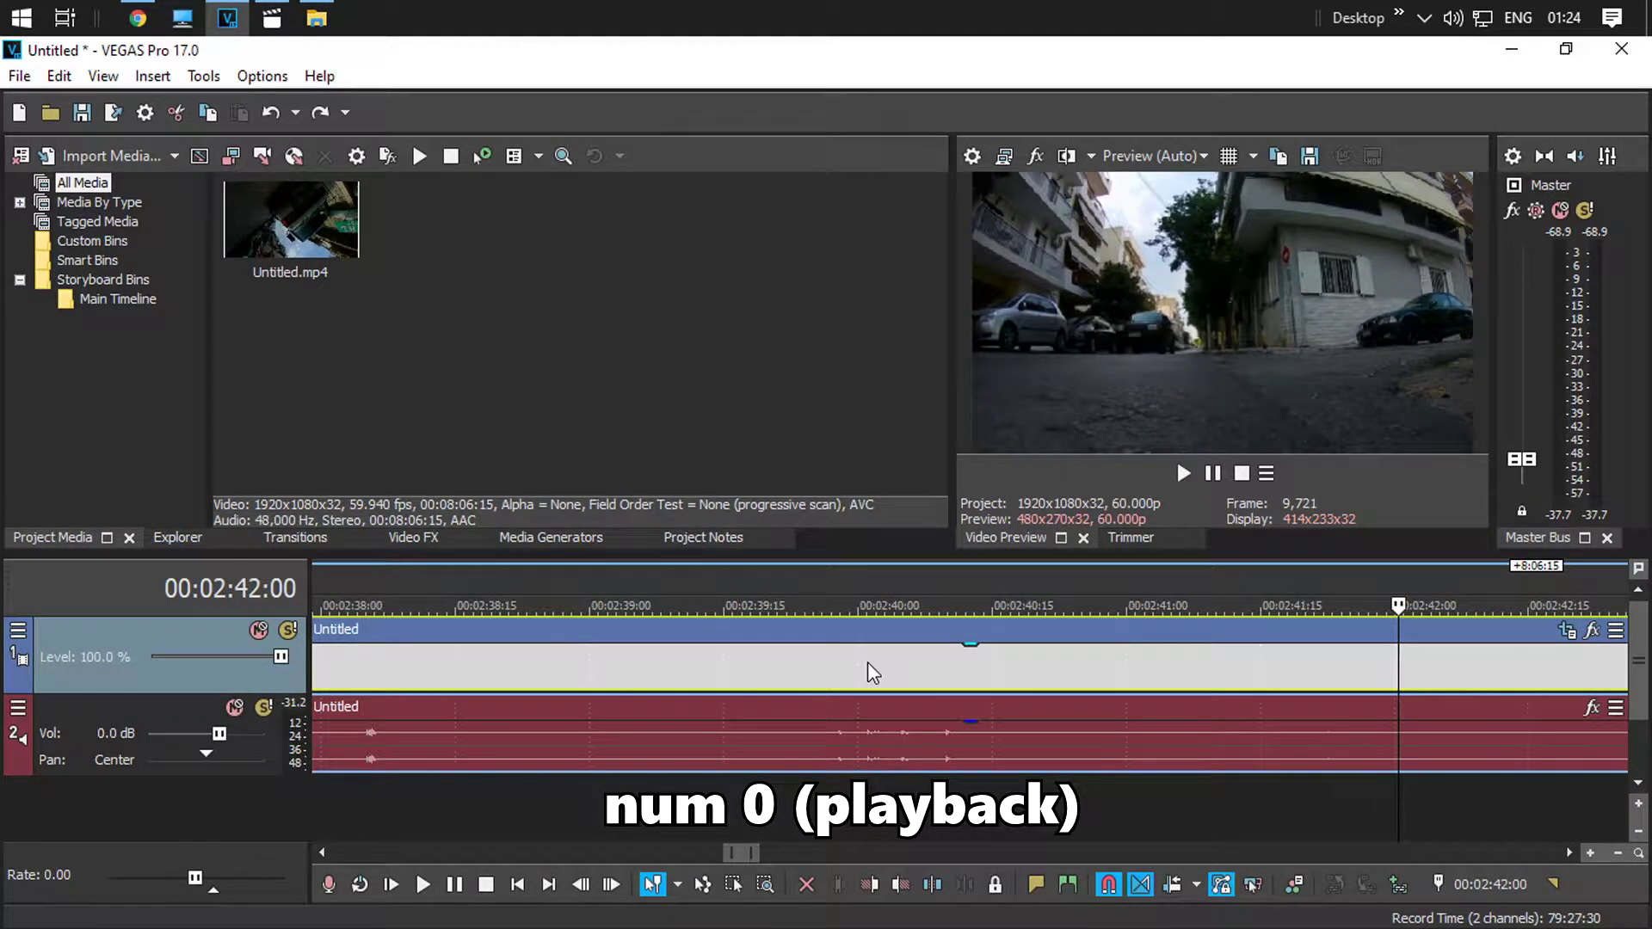
pyautogui.press('KP_0')
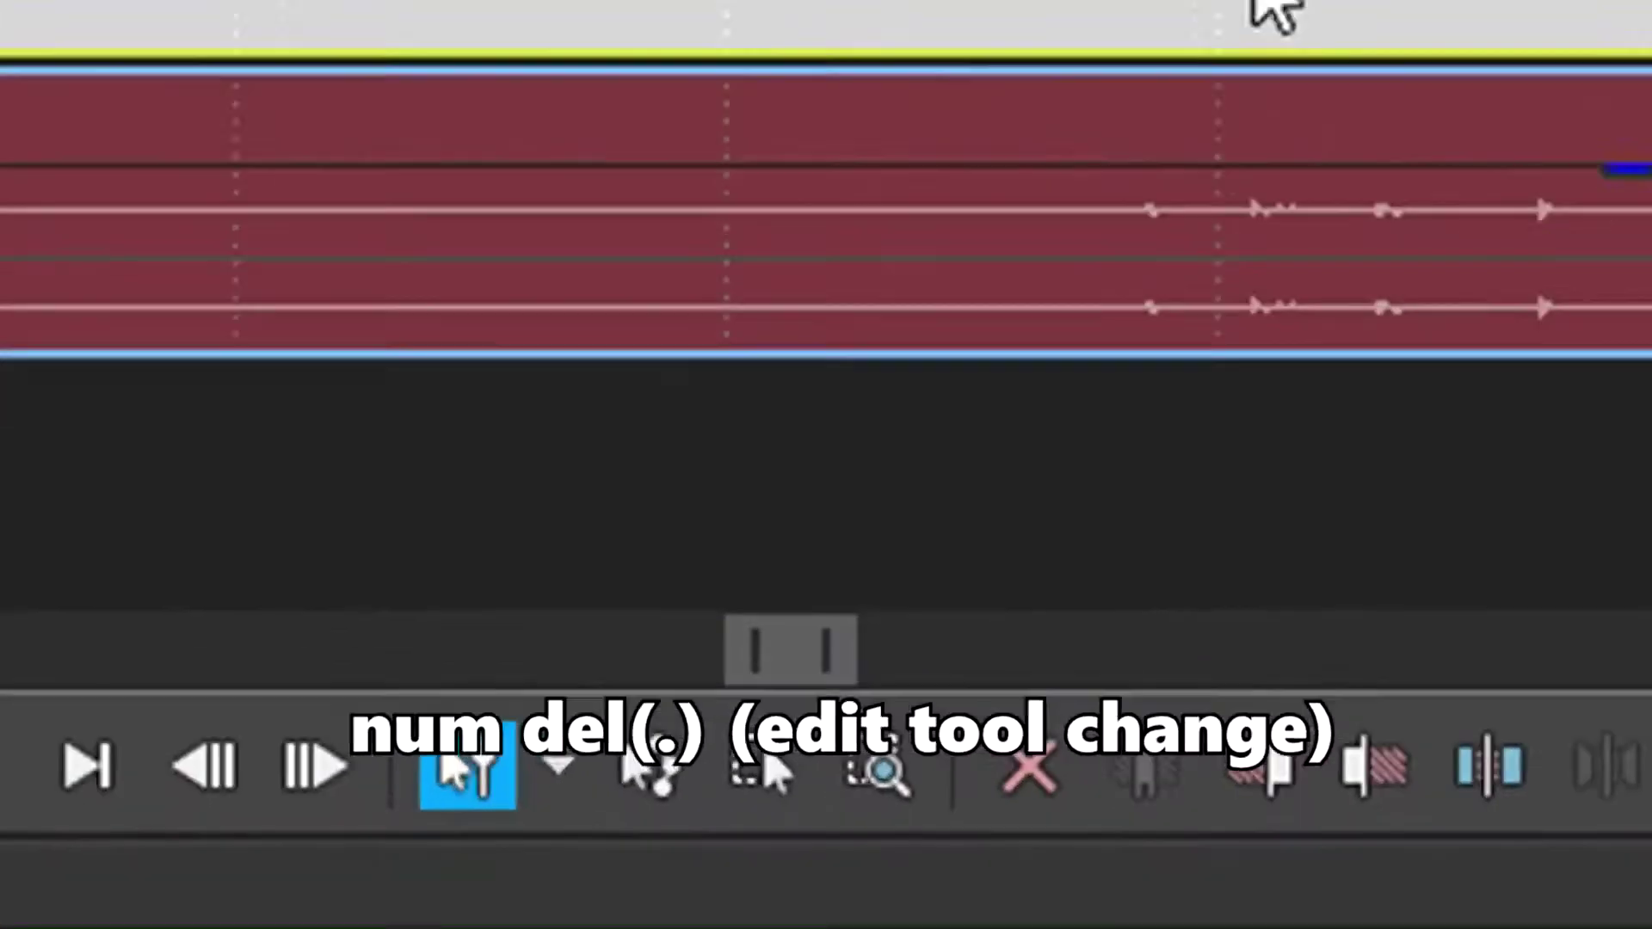
# Step: Cycle the edit tools with Num . back to normal, then insert marker 1 at 00:02:42:00 with Num 2
pyautogui.press('KP_Decimal')
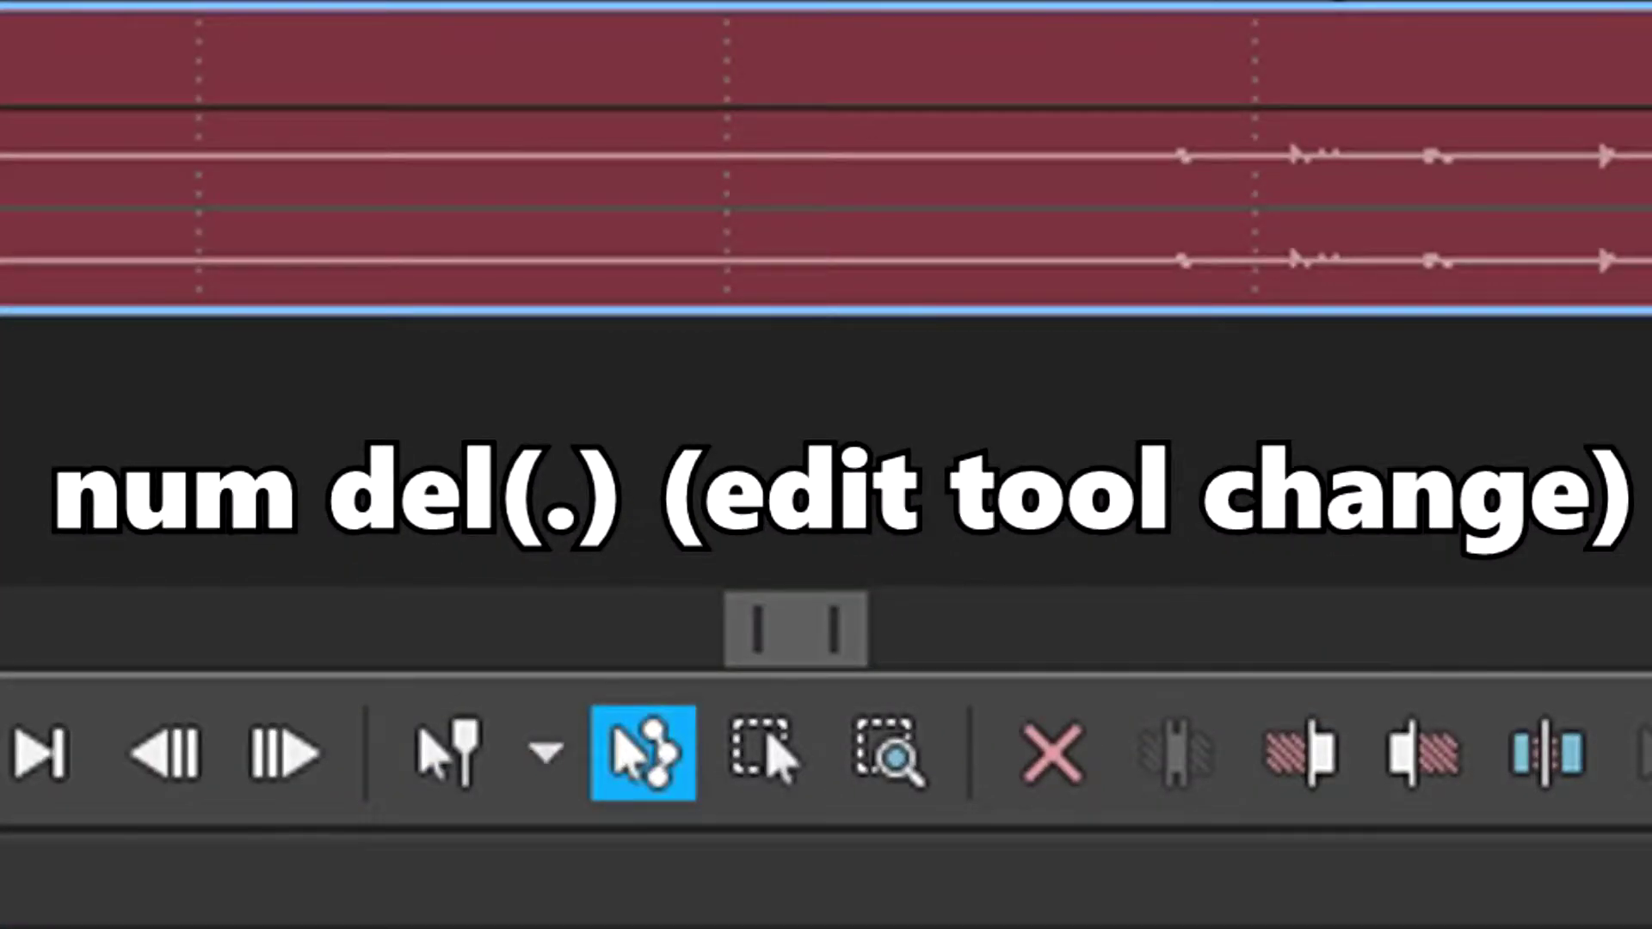
pyautogui.press('KP_Decimal')
pyautogui.press('KP_Decimal')
pyautogui.press('KP_Decimal')
pyautogui.press('KP_Decimal')
pyautogui.press('KP_Decimal')
pyautogui.press('KP_Decimal')
pyautogui.press('KP_Decimal')
pyautogui.press('KP_Decimal')
pyautogui.press('KP_Decimal')
pyautogui.press('KP_Decimal')
pyautogui.press('KP_Decimal')
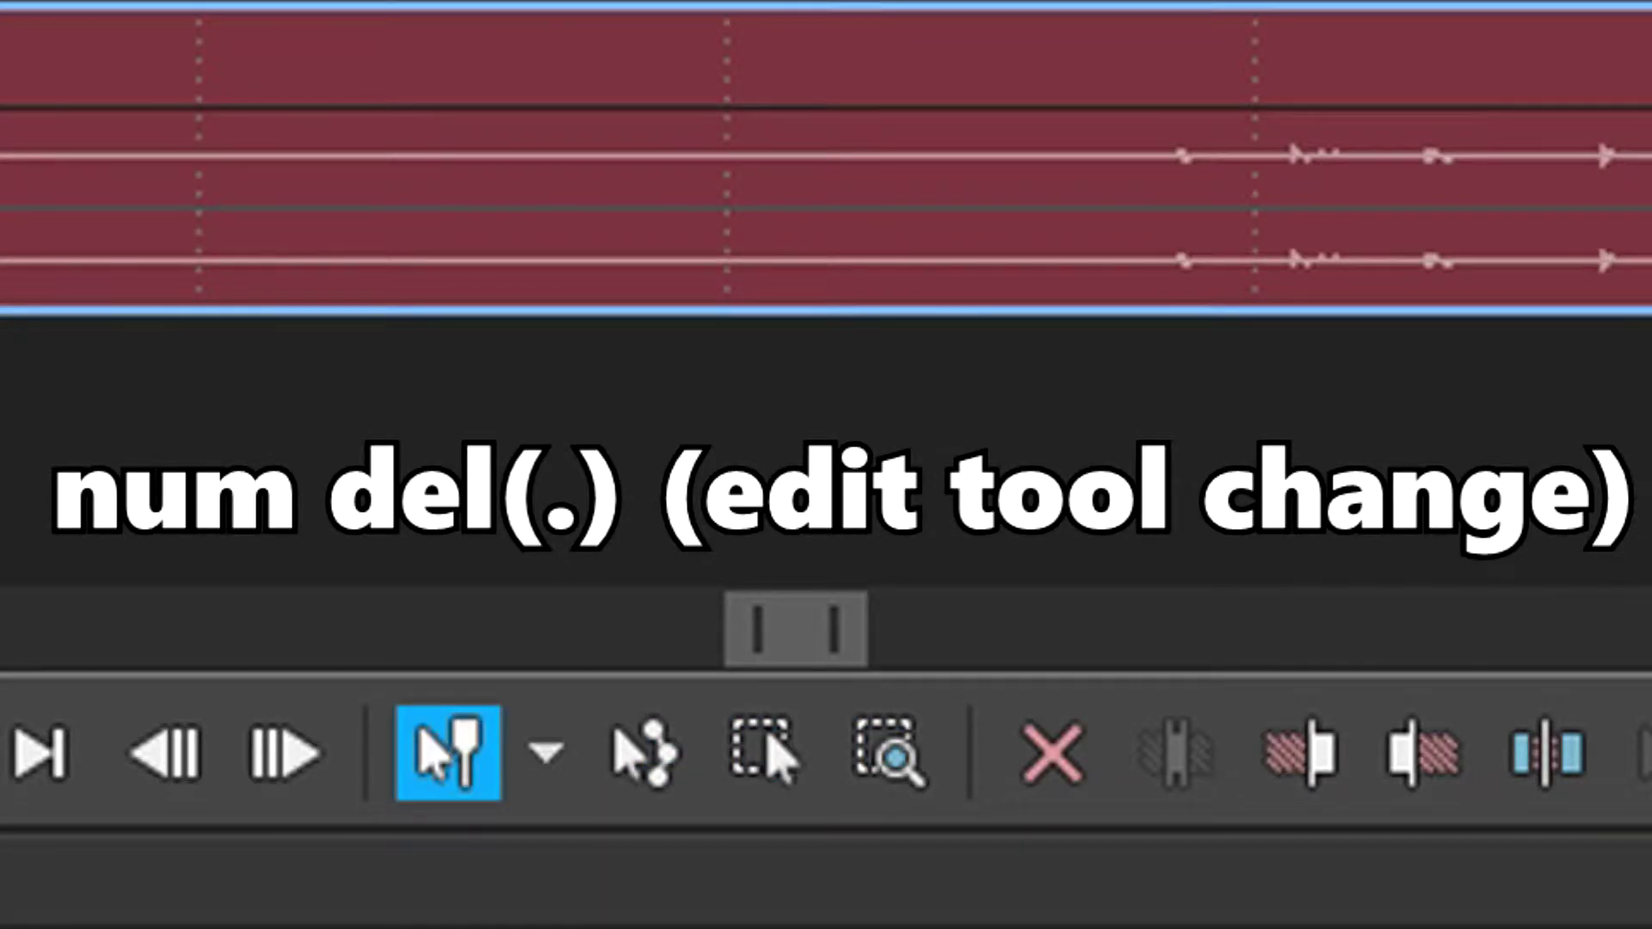
pyautogui.press('KP_2')
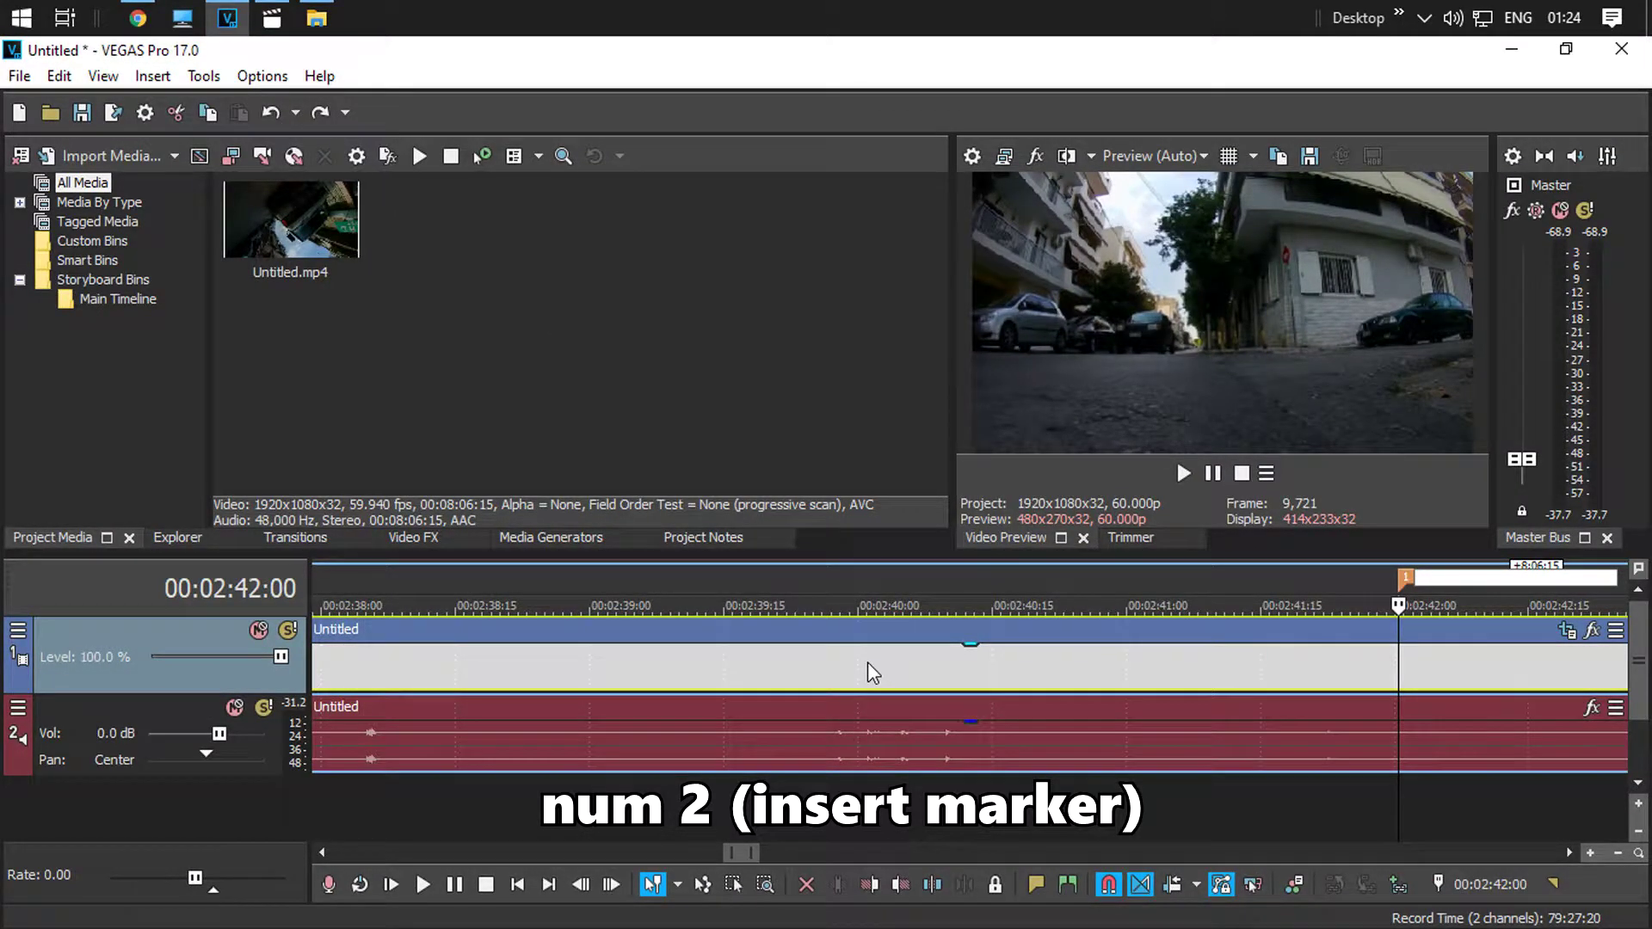
pyautogui.press('Return')
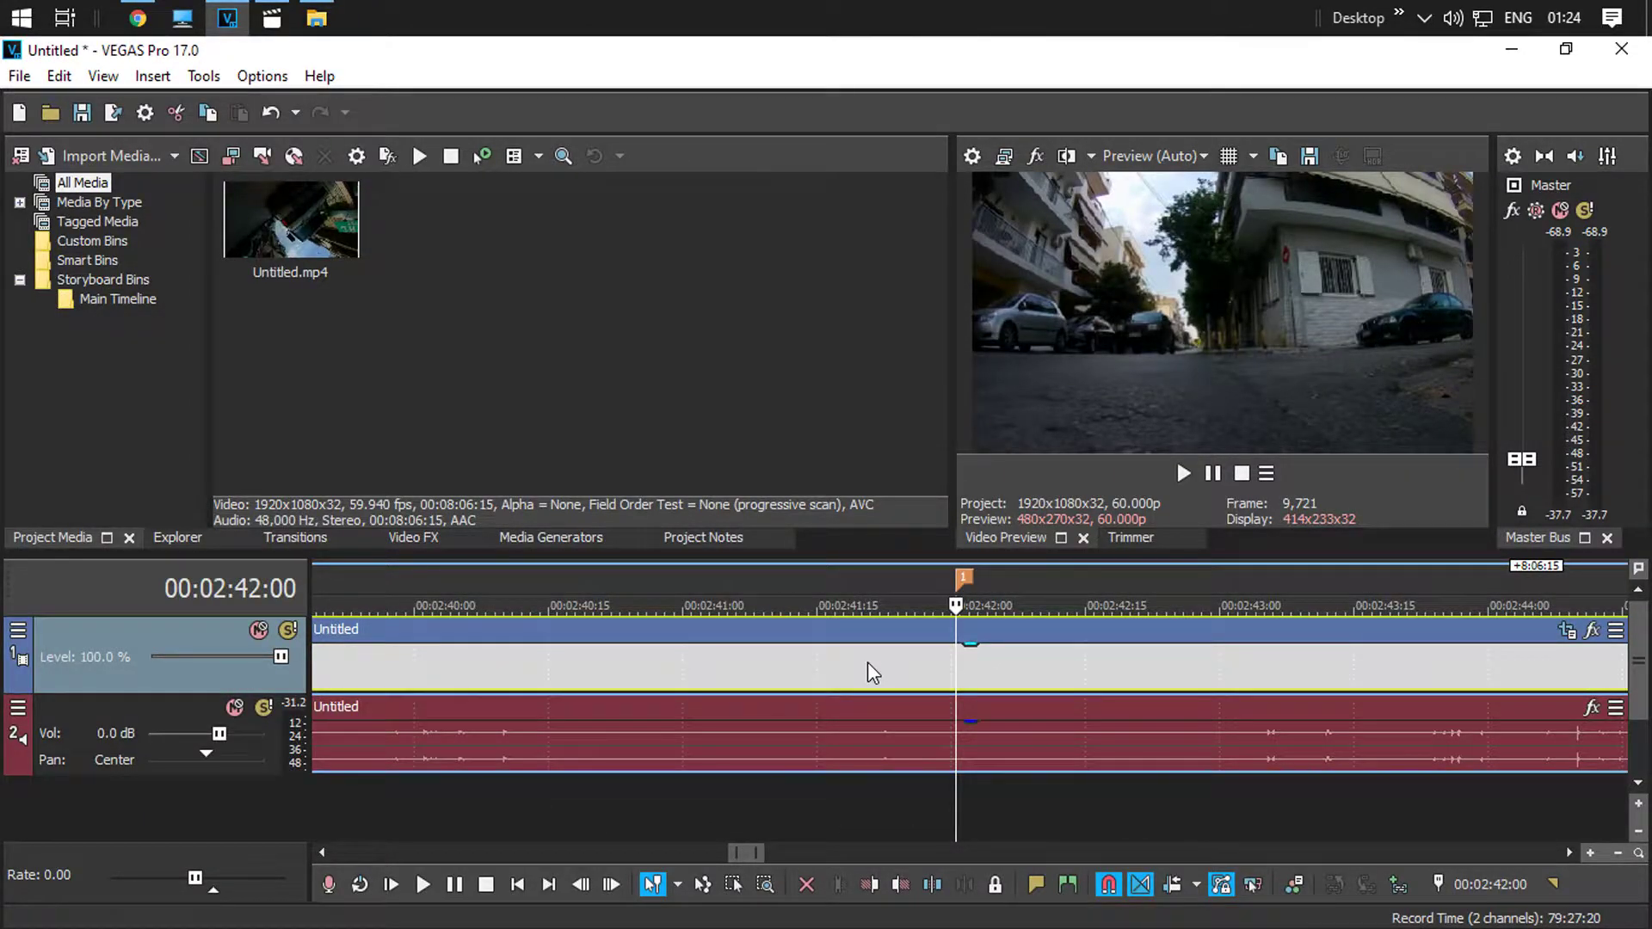
# Step: From the project start, test the Num + and Num - trims, undoing each with Num 9
pyautogui.hotkey('ctrl', 'Down')
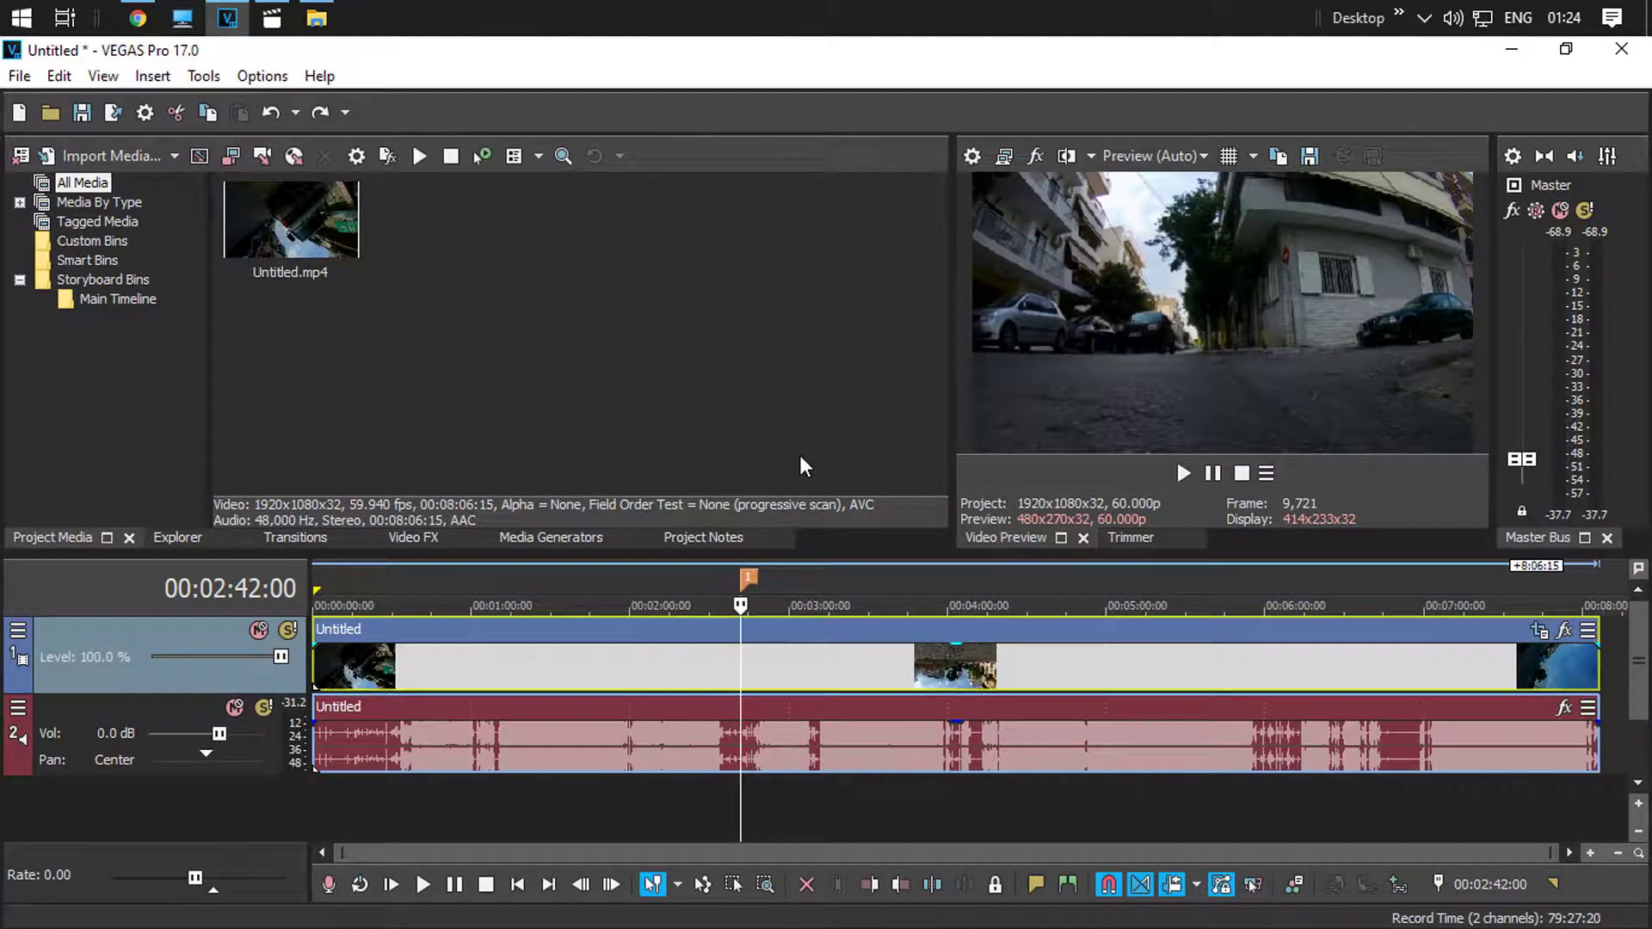
pyautogui.hotkey('ctrl', 'Home')
pyautogui.press('KP_Add')
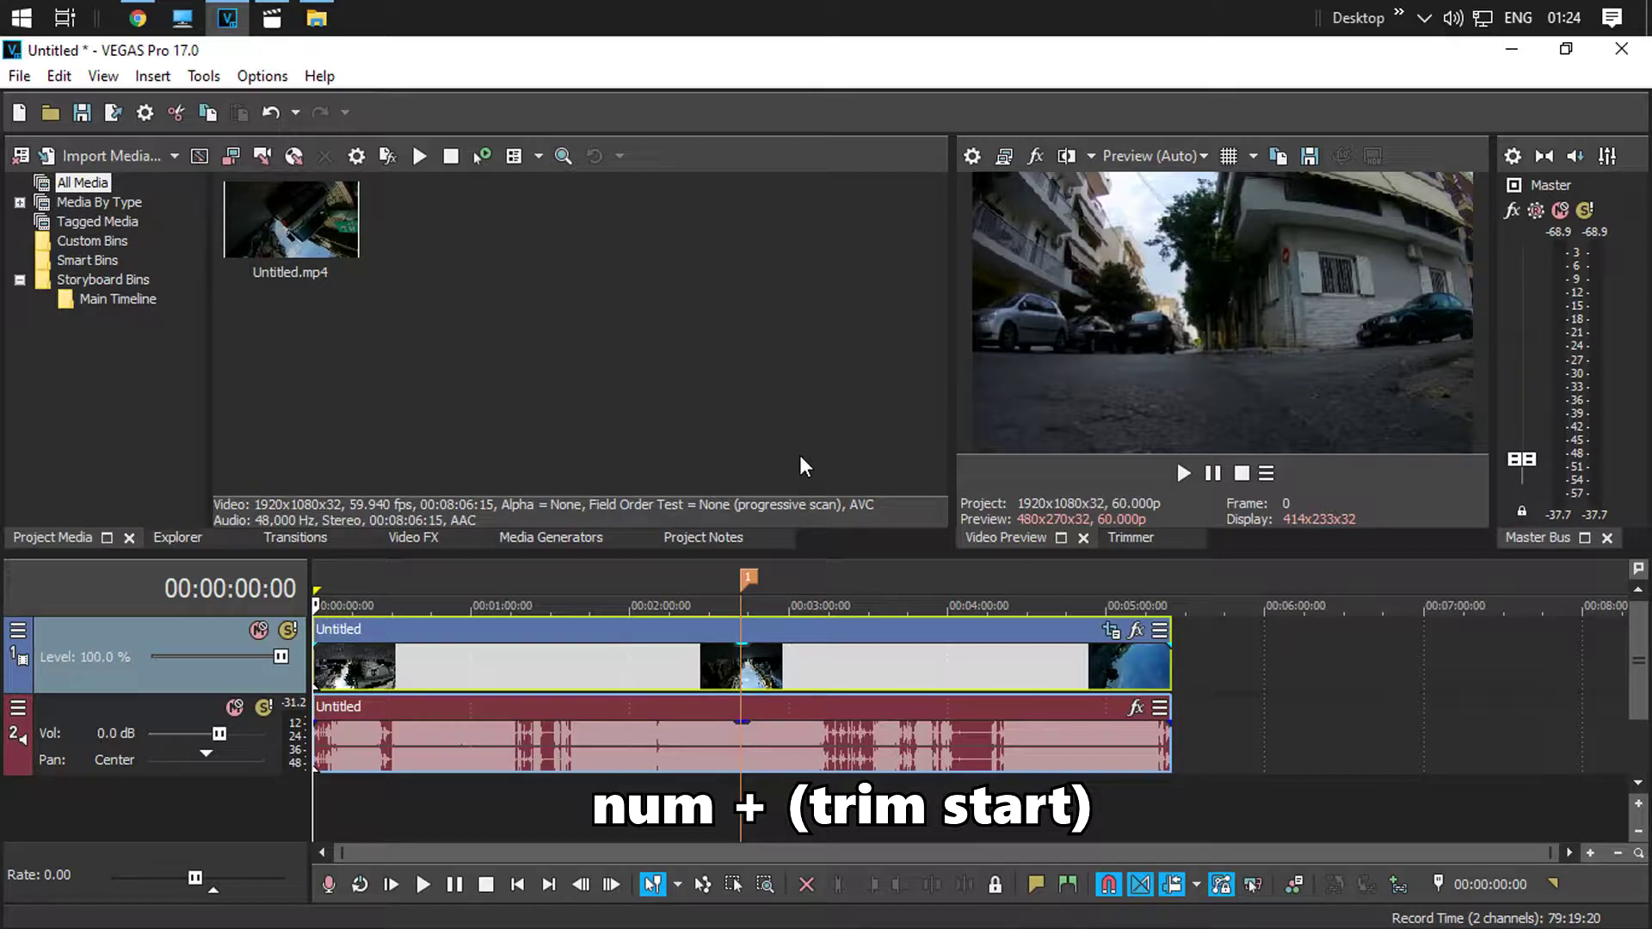
pyautogui.press('KP_9')
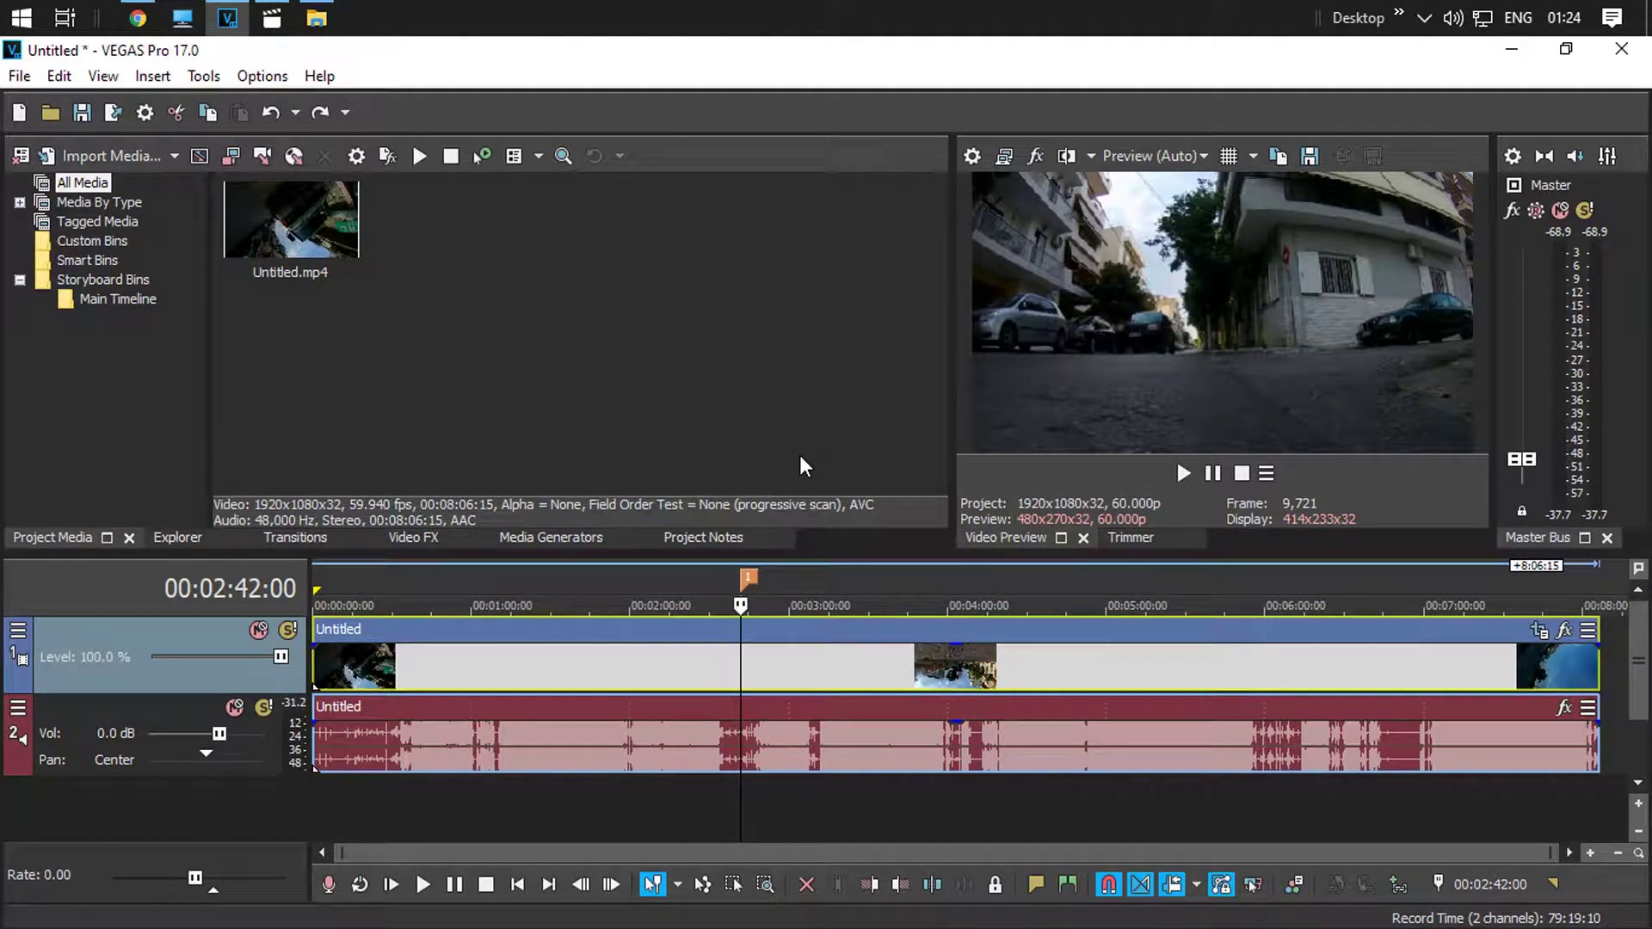
pyautogui.press('KP_Subtract')
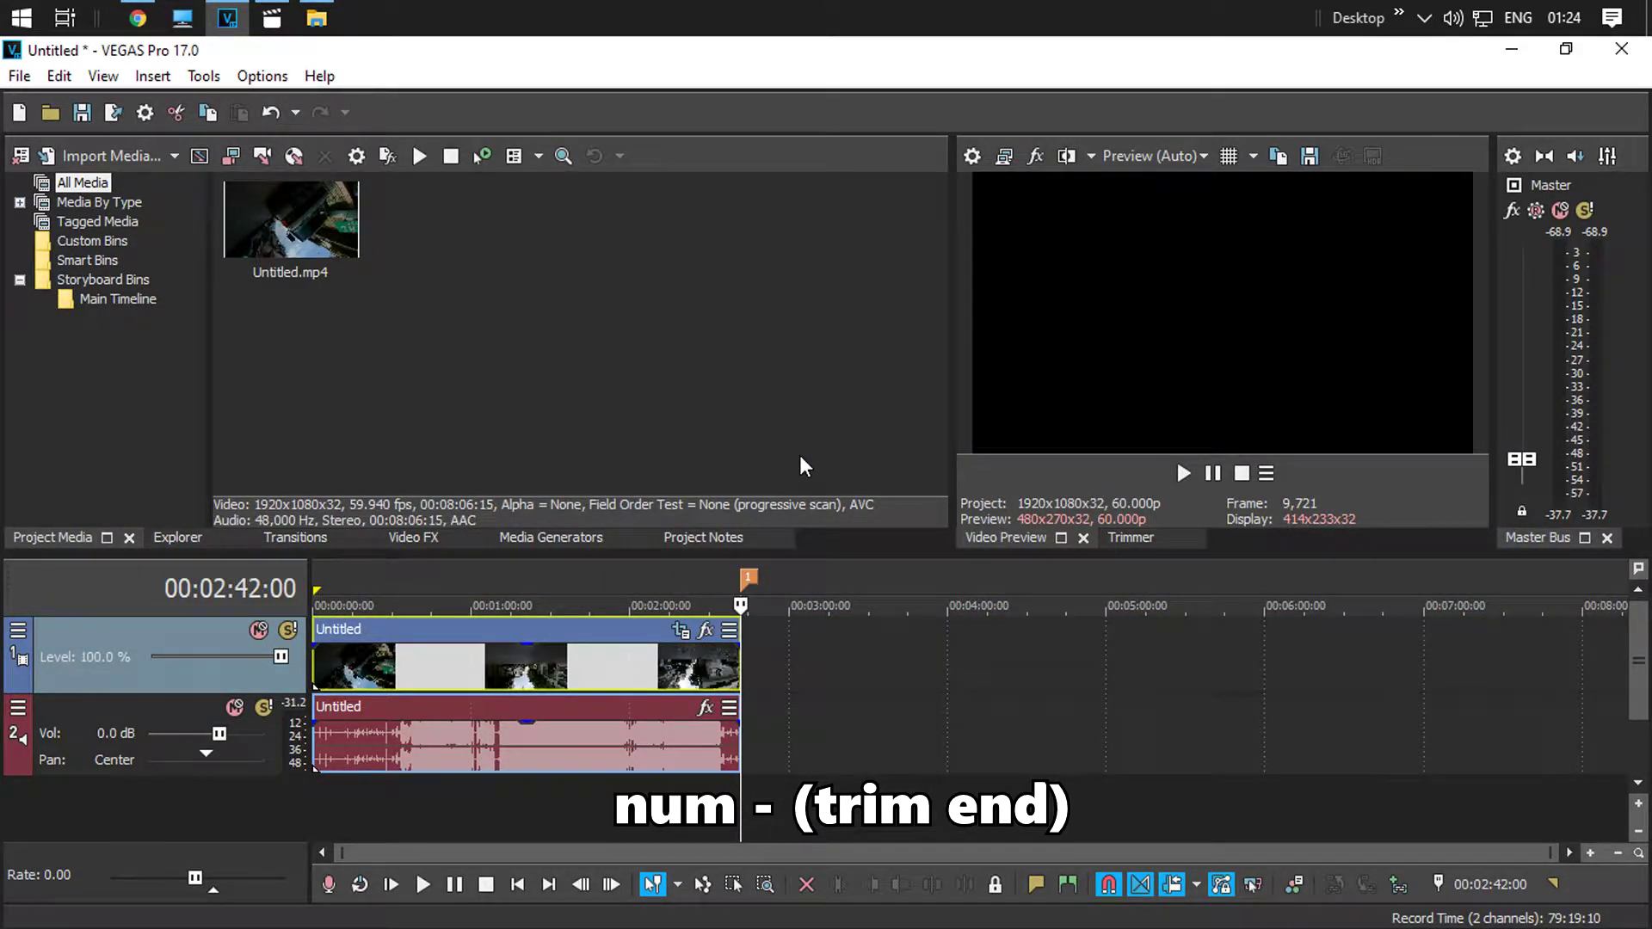
pyautogui.press('KP_9')
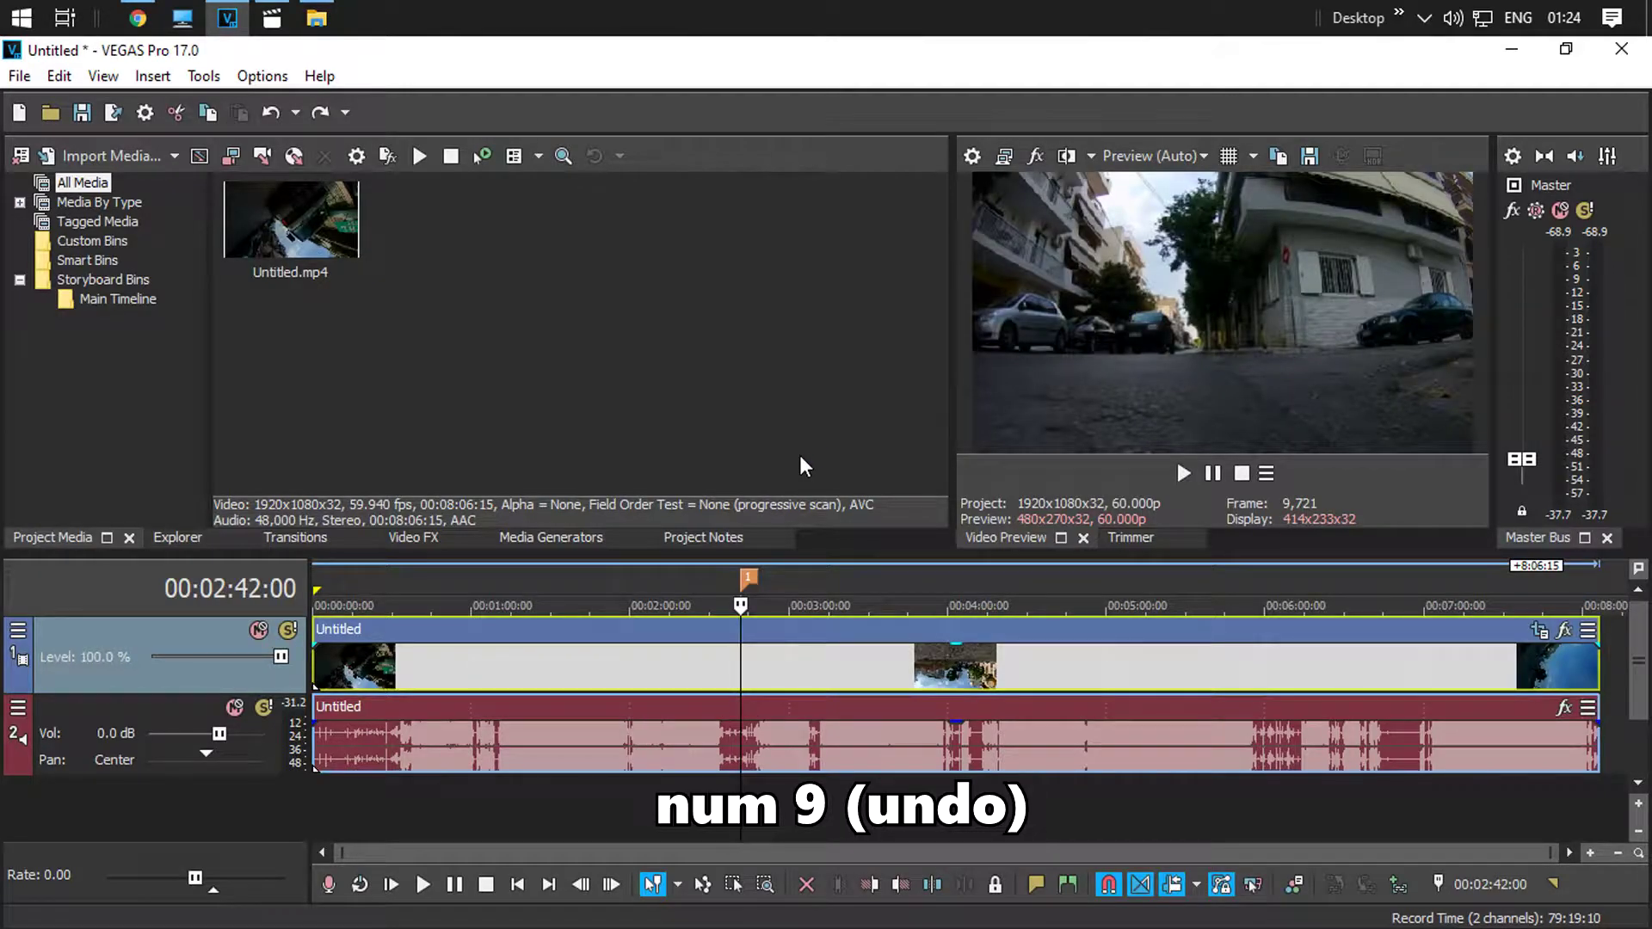